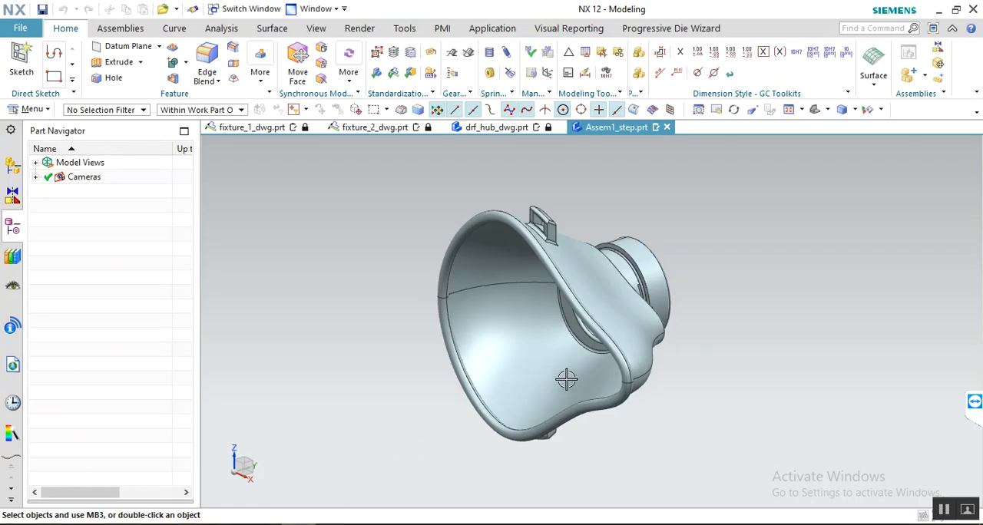
middle_click_drag(566, 380, 479, 363)
left_click(670, 366)
middle_click_drag(670, 366, 482, 474)
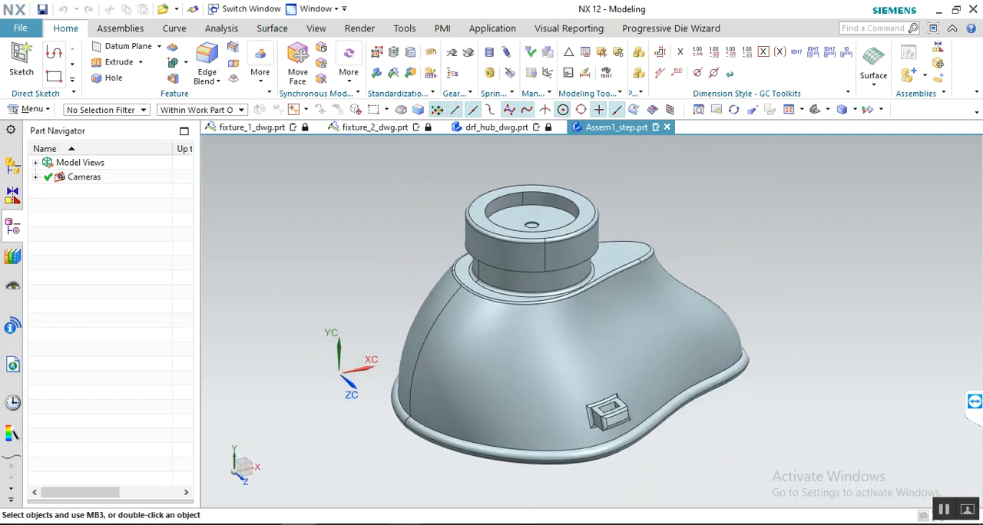
left_click(935, 11)
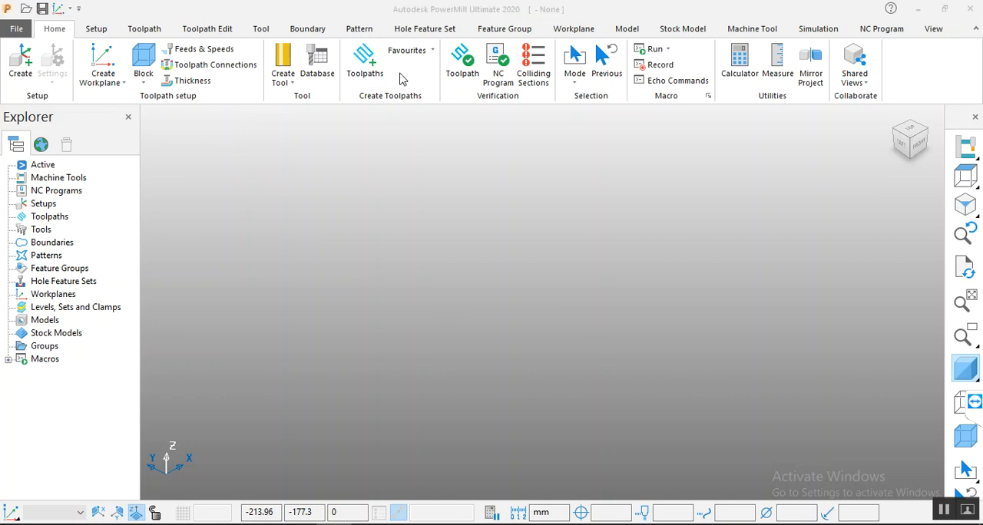
left_click(365, 65)
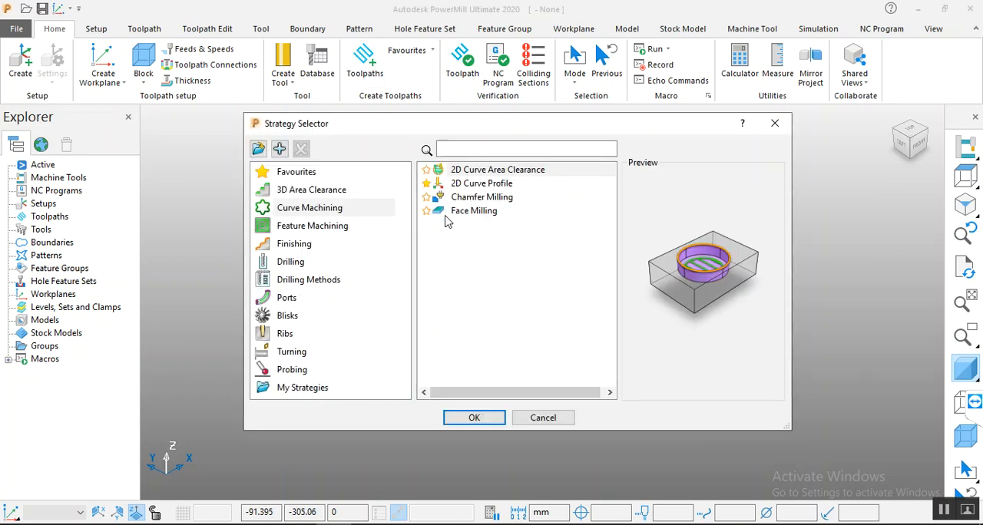
left_click(480, 171)
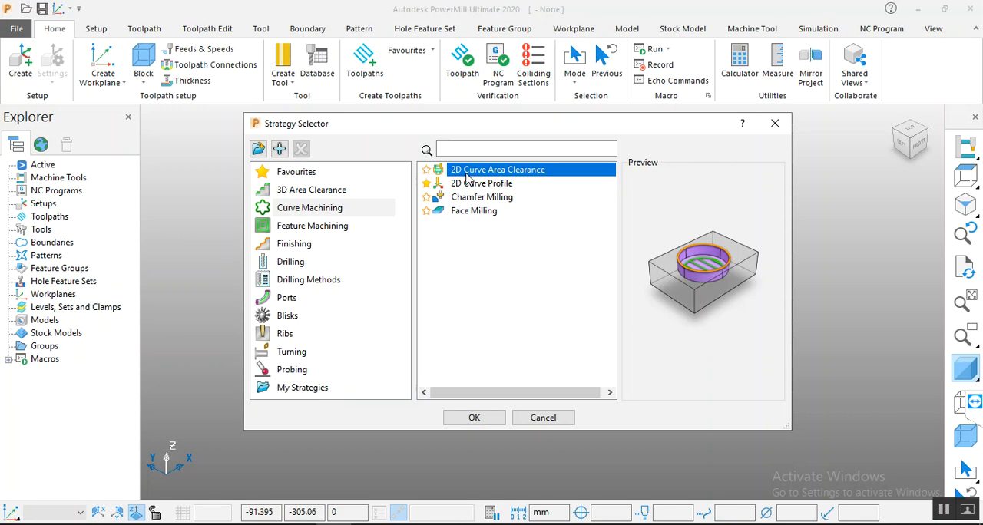
left_click(543, 418)
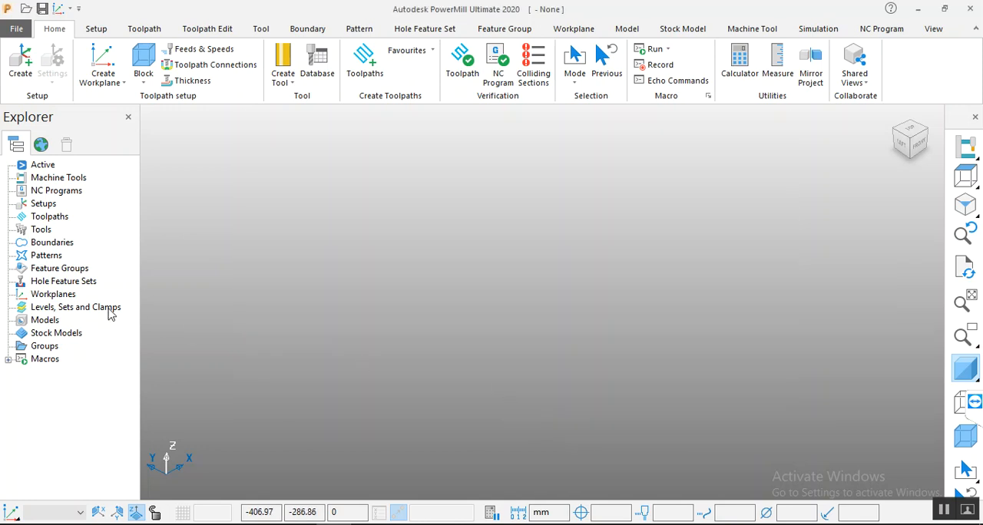
Step: Import the model file Covid-19 Filter Mask-JB300.STEP from the filtered-face-mask-1.snapshot.12 folder
right_click(43, 322)
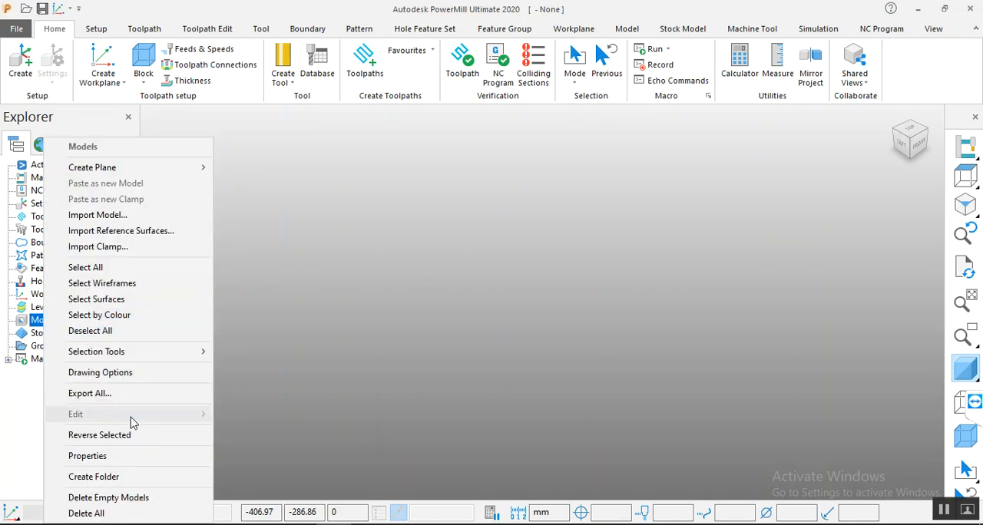
left_click(132, 215)
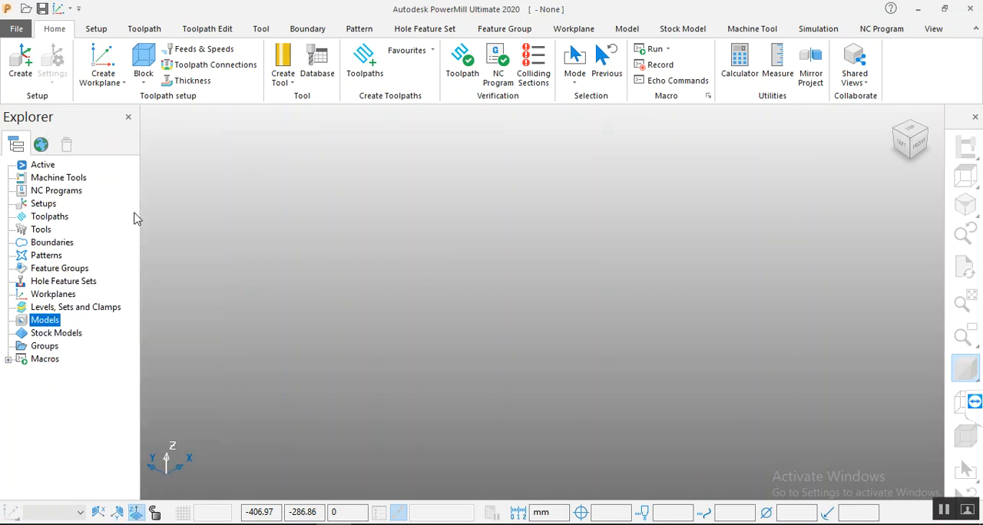
left_click(177, 120)
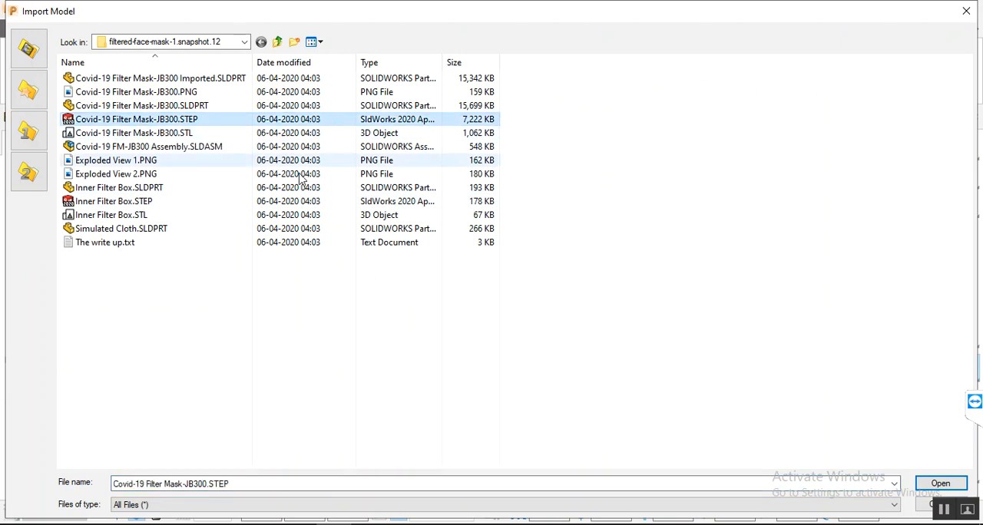
left_click(939, 483)
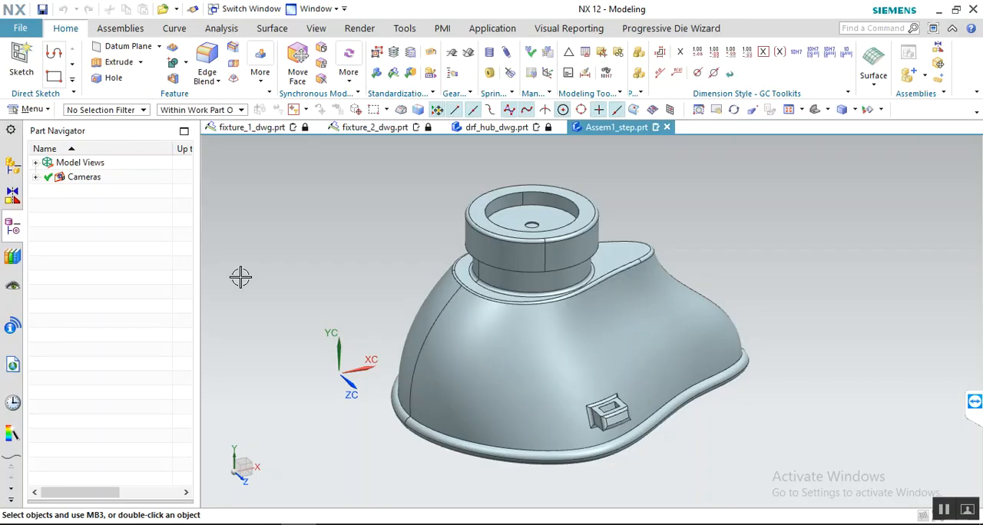
left_click(21, 28)
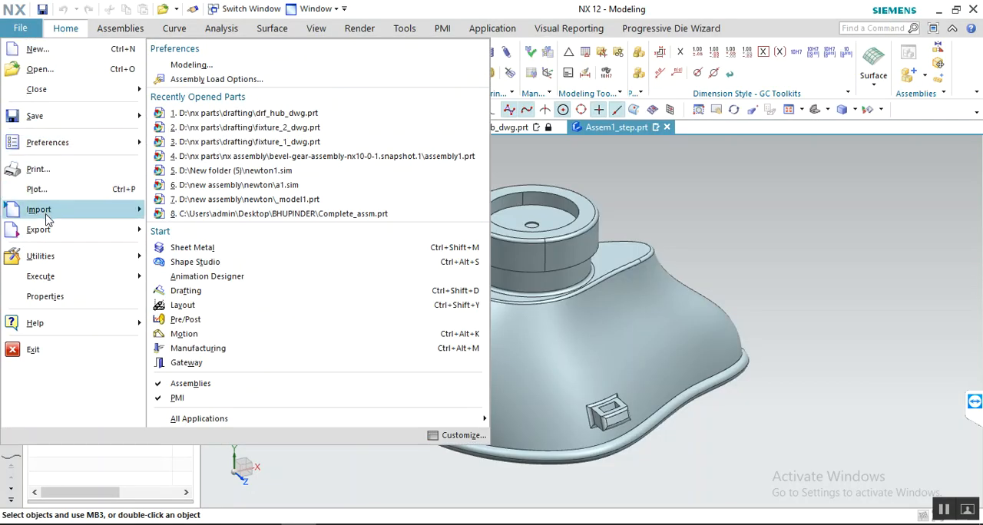
mouse_move(52, 228)
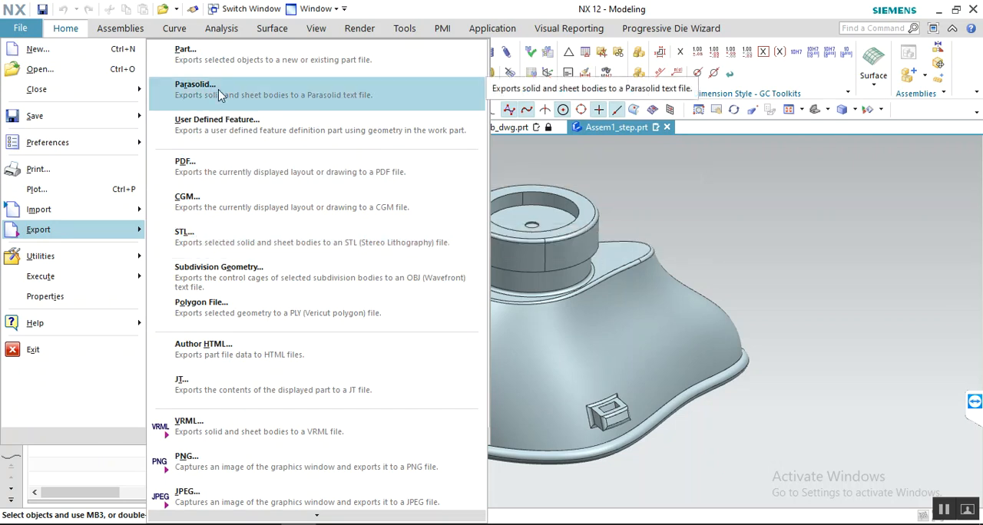
scroll(307, 292, "down", 3)
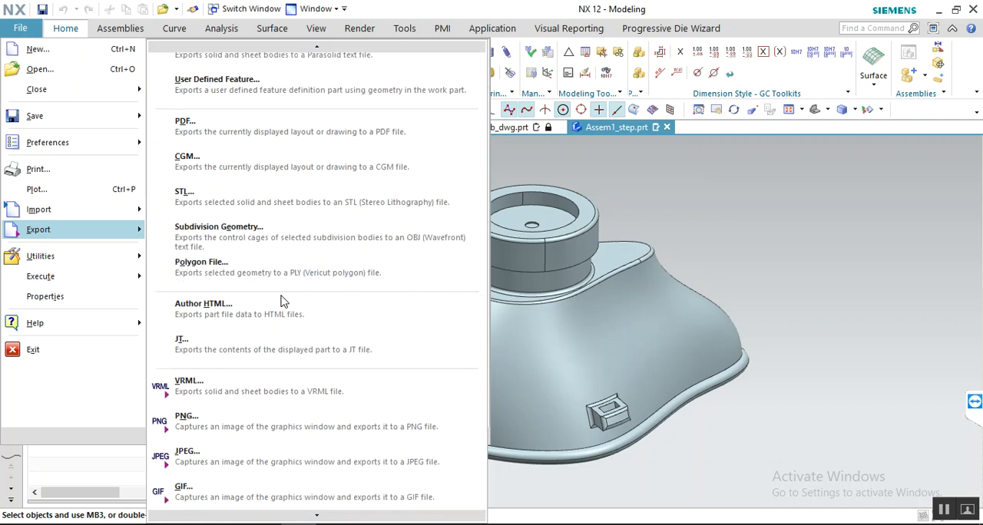
scroll(271, 317, "down", 4)
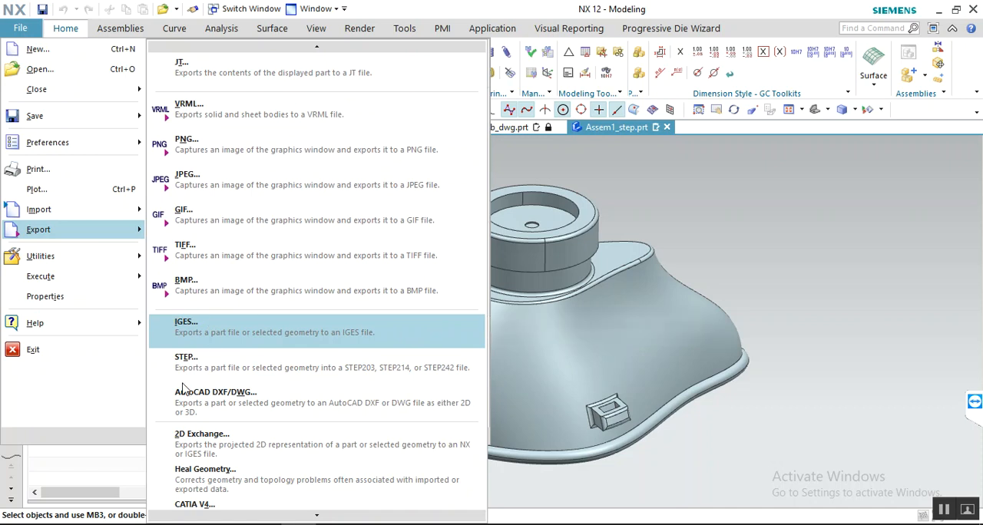
left_click(907, 259)
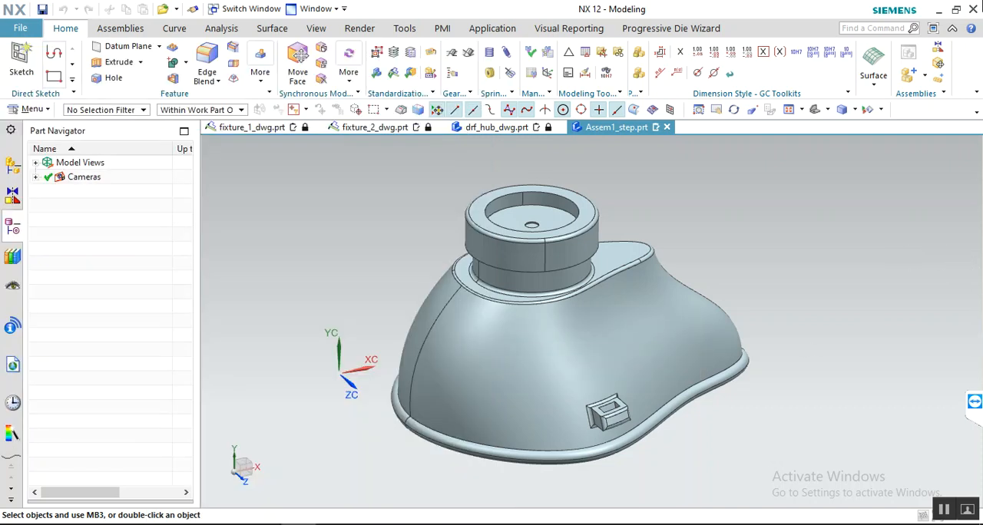
left_click(939, 11)
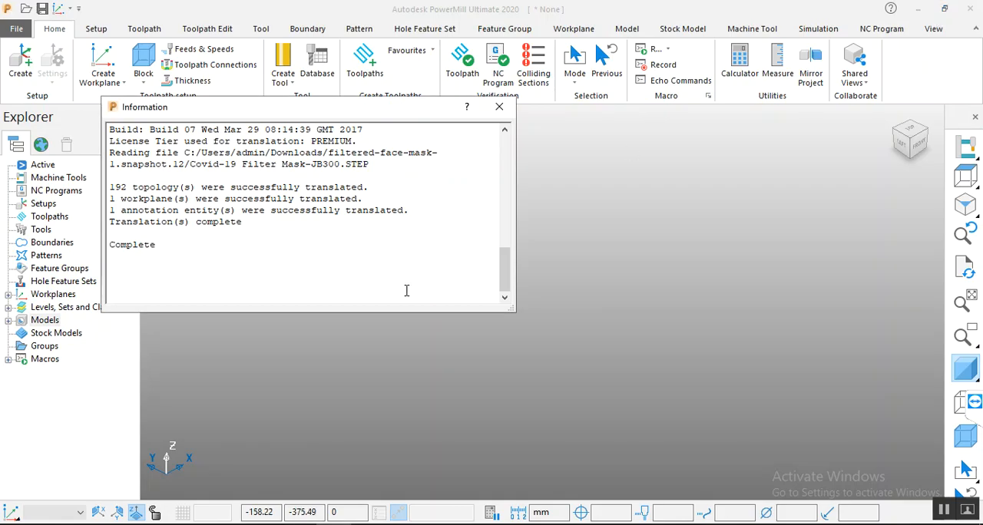
Step: Close the translation report and fit the imported mask in the view, turned so its outer side with the grid opening shows
left_click(500, 107)
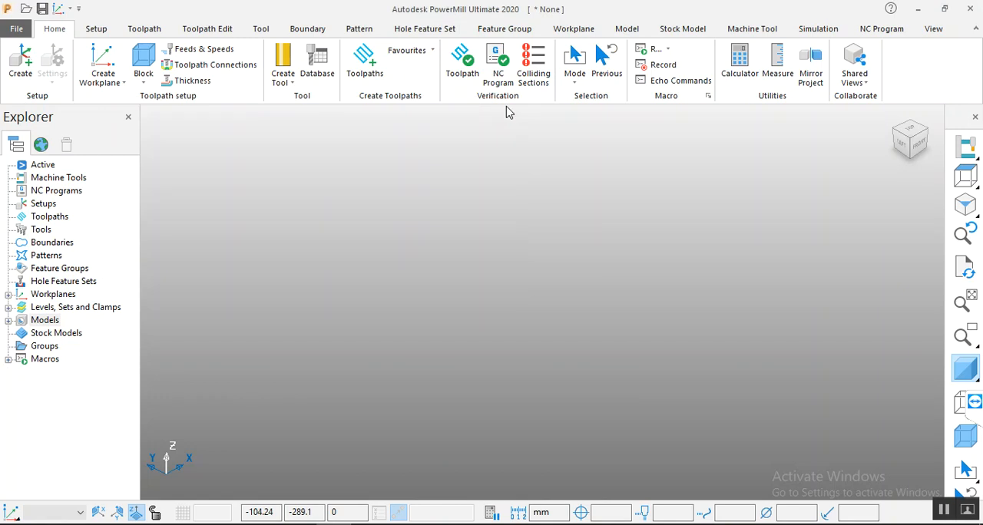
right_click(725, 209)
left_click(895, 178)
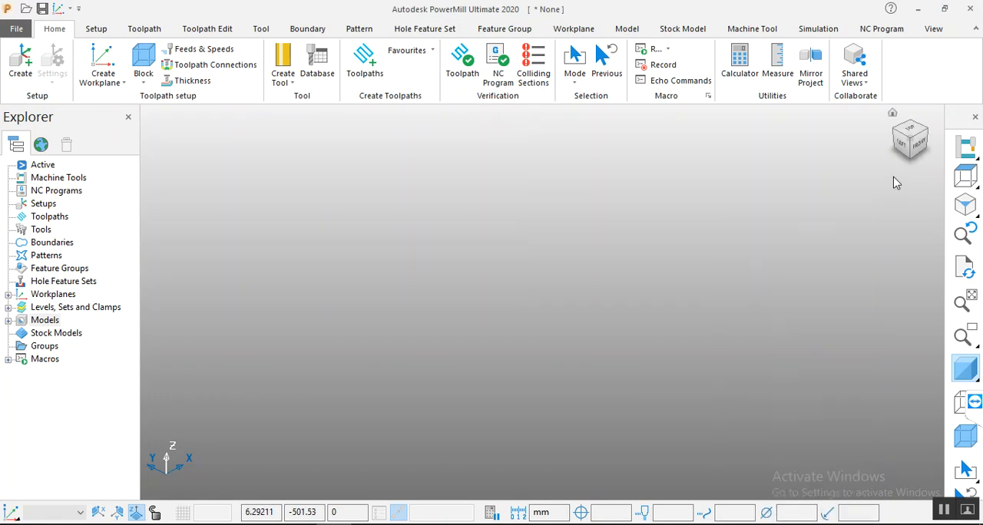
left_click(972, 301)
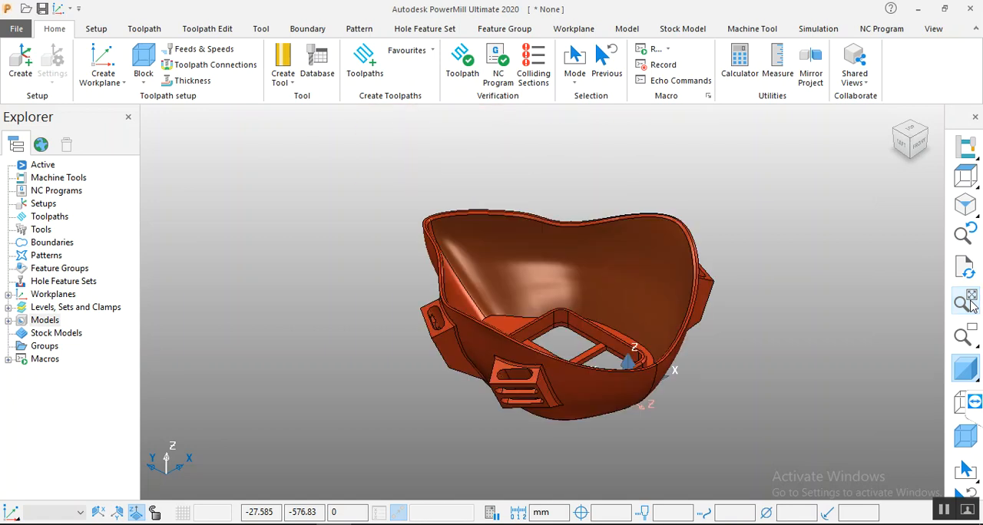
middle_click_drag(722, 314, 176, 96)
middle_click_drag(676, 382, 421, 330)
scroll(537, 415, "up", 3)
middle_click_drag(556, 398, 522, 398)
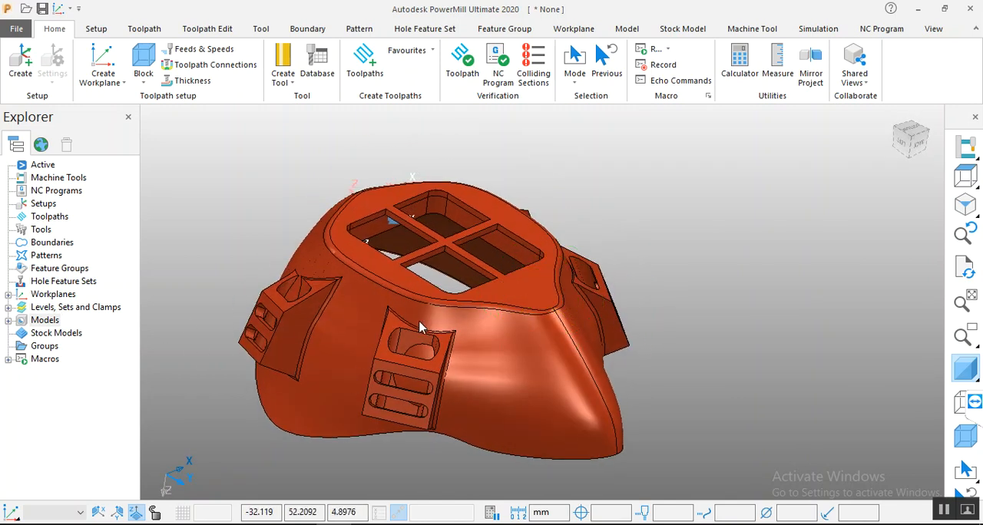
Step: Expand the workplanes and examine the imported workplane's axes against the mask and the view axes, with model shading off and on
double_click(16, 298)
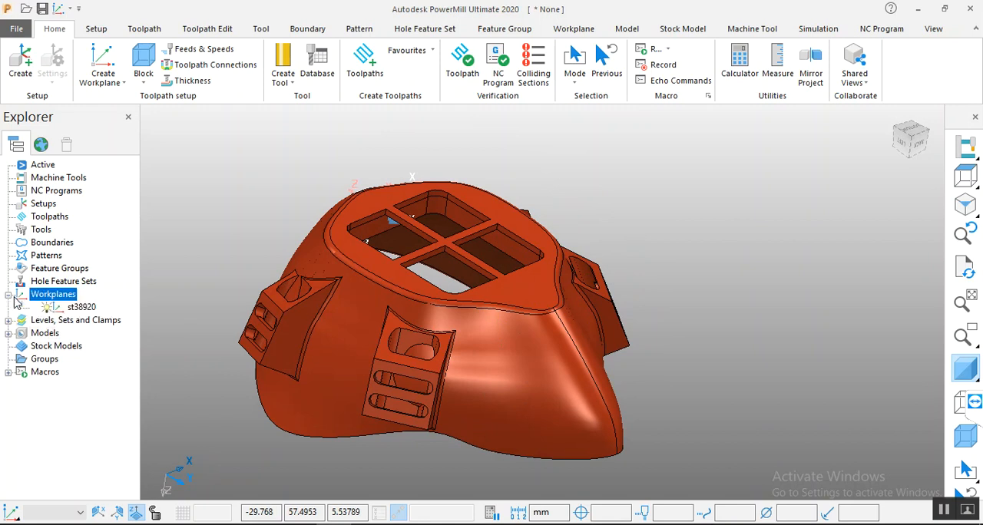
left_click(75, 310)
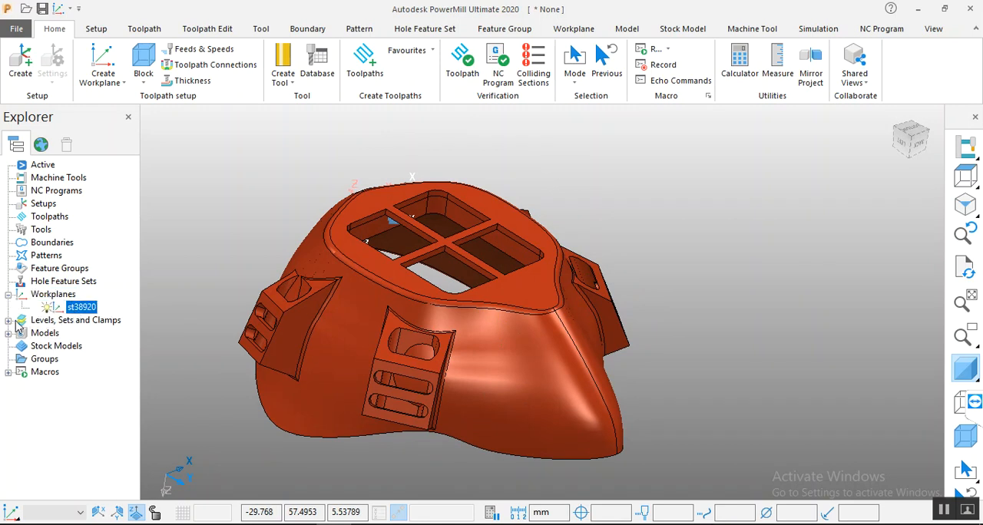
mouse_move(365, 193)
middle_mouse_down()
mouse_move(370, 221)
mouse_move(362, 203)
middle_mouse_up()
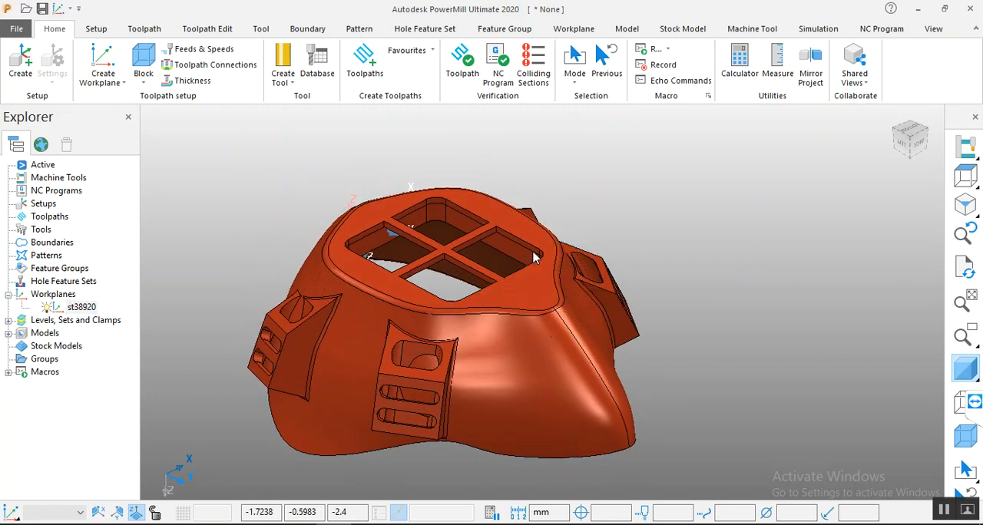
left_click(965, 376)
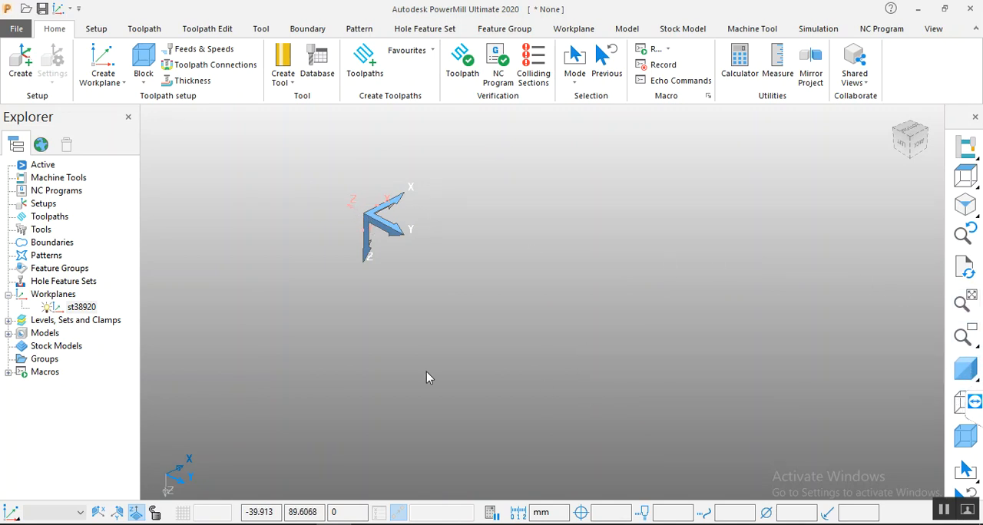
left_click(965, 370)
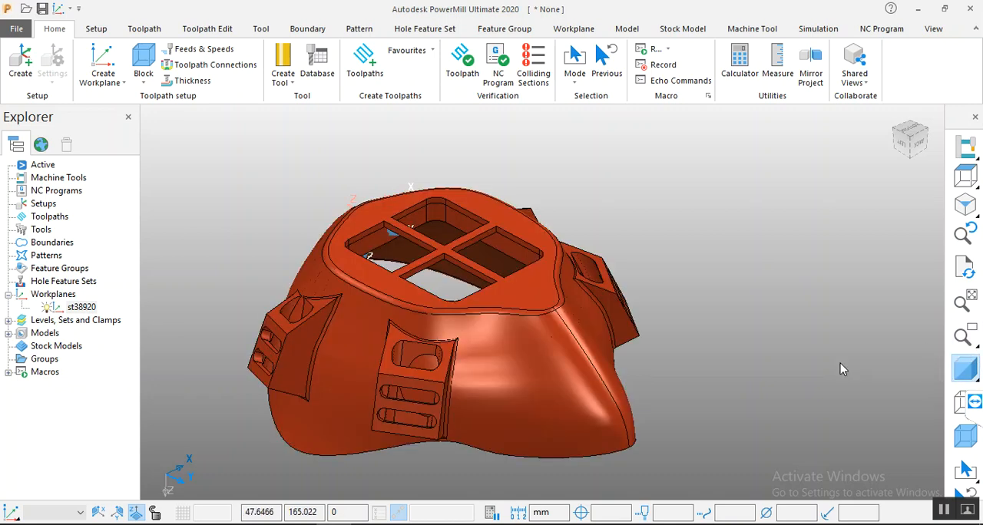
middle_click_drag(710, 279, 683, 292)
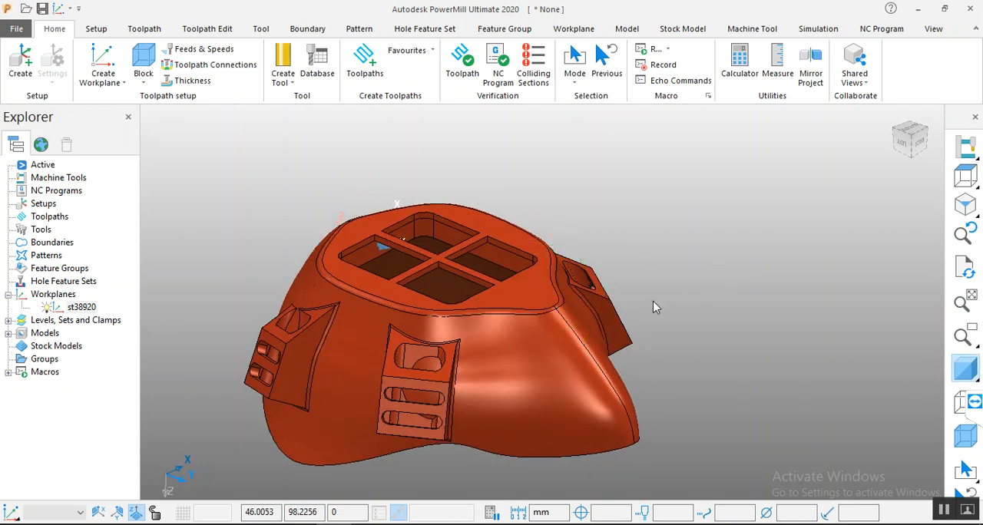
scroll(645, 235, "down", 4)
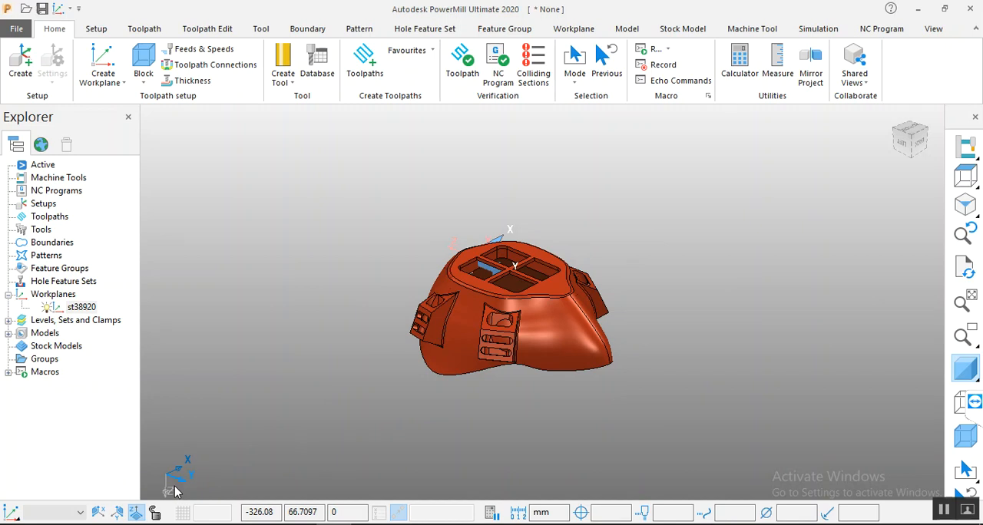
scroll(562, 276, "up", 3)
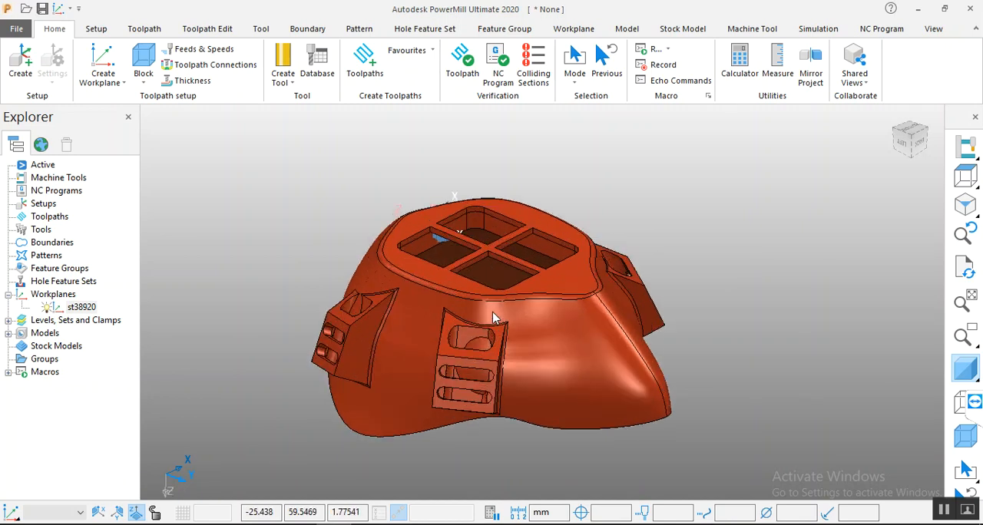
scroll(440, 294, "down", 2)
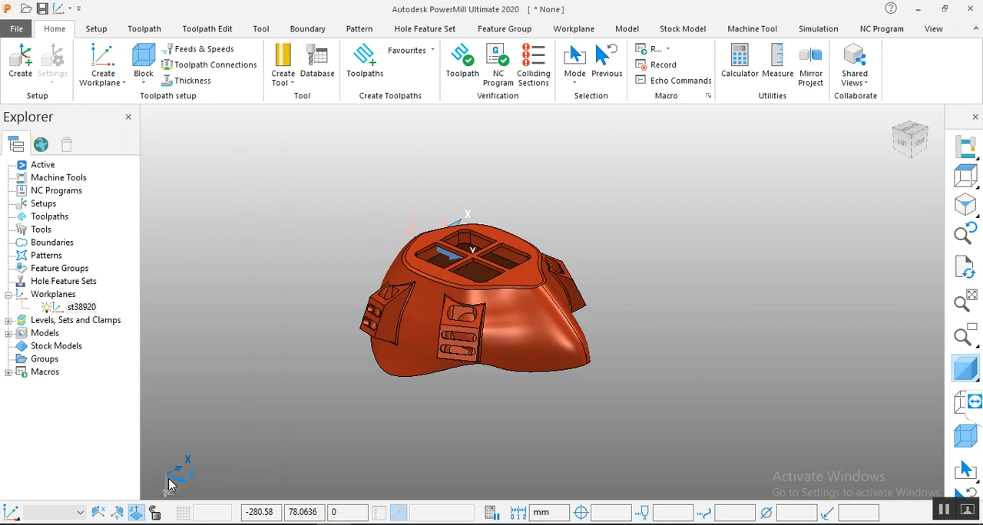
scroll(505, 257, "up", 3)
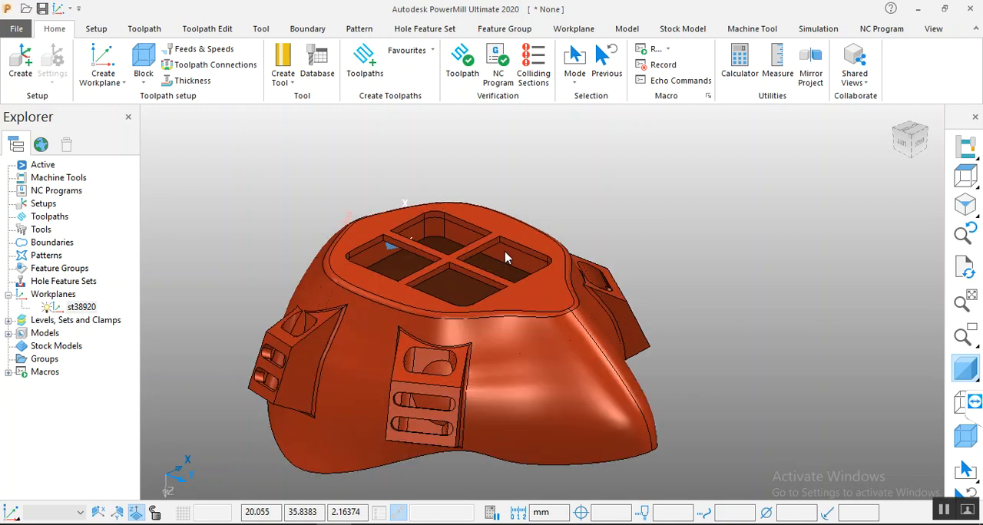
scroll(468, 347, "down", 2)
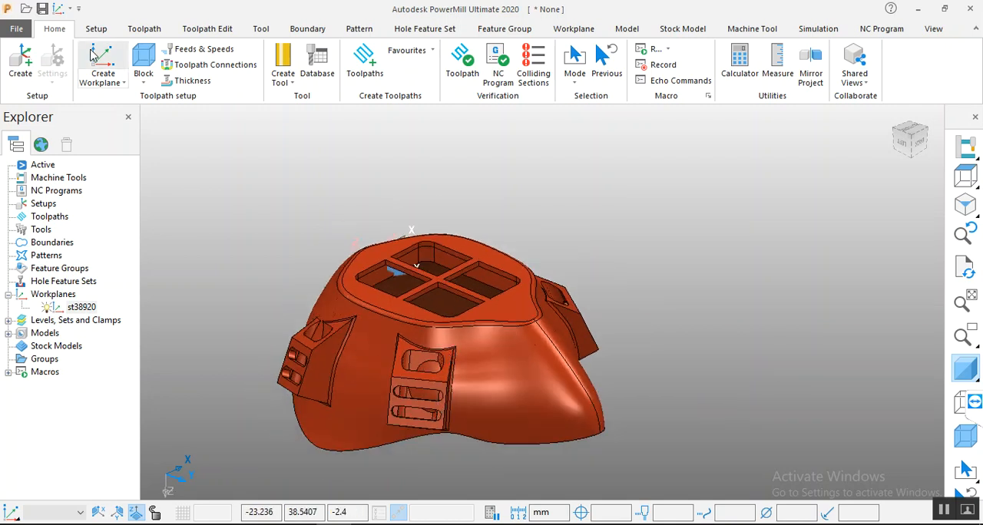
left_click(95, 83)
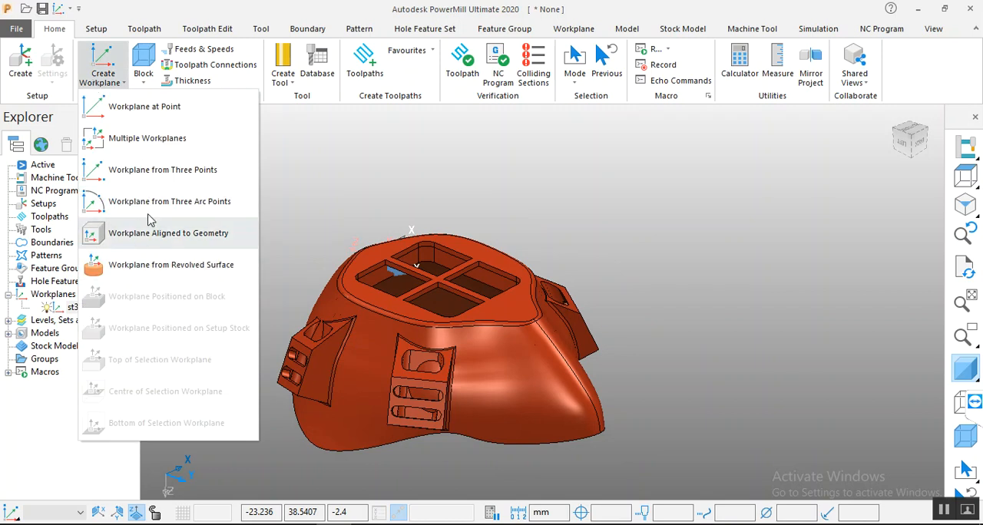
left_click(388, 163)
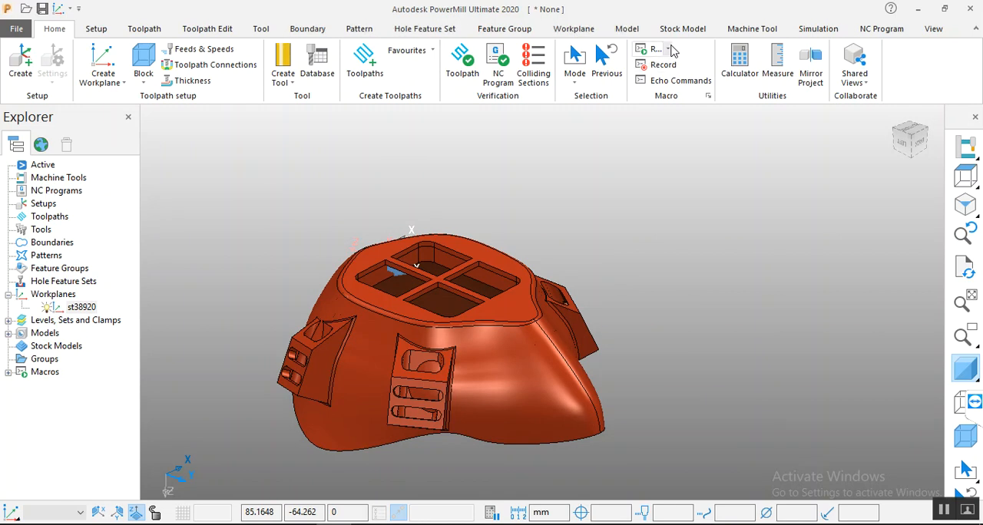
left_click(627, 32)
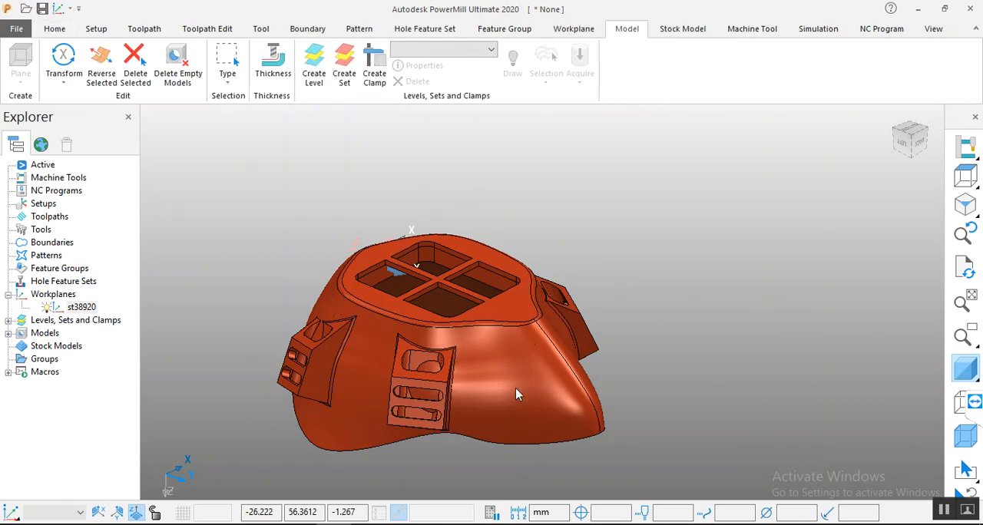
left_click(72, 88)
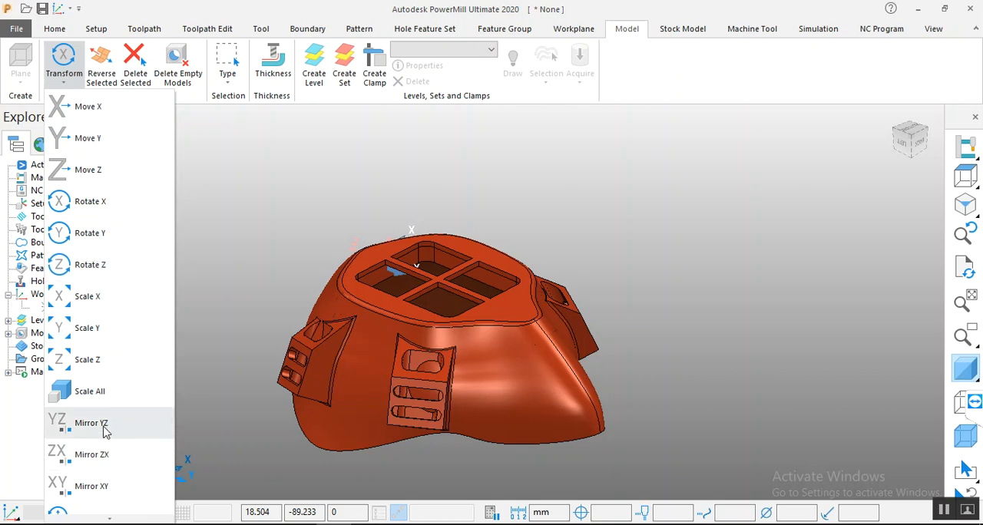
left_click(210, 235)
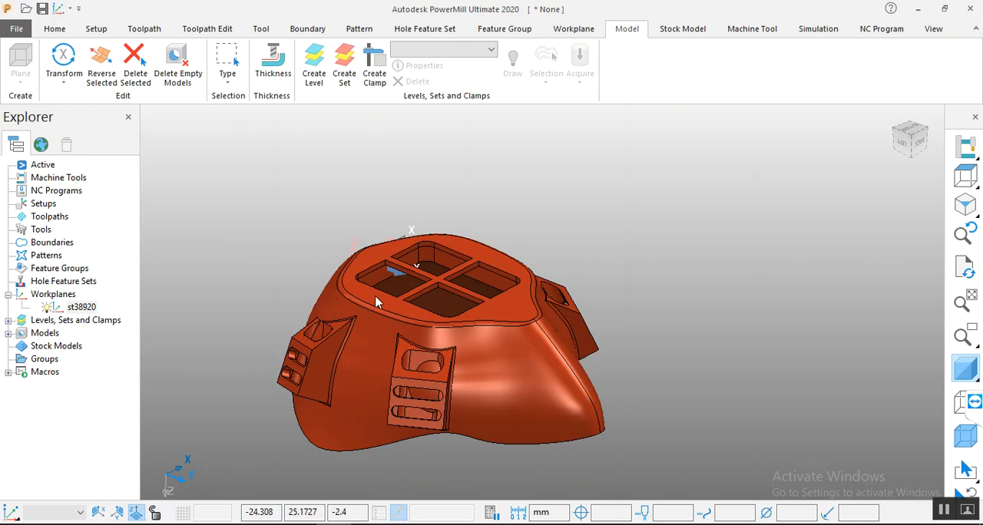
Step: Select the entire mask model and rotate it about the X axis so its outer side with the grid opening faces up
middle_click_drag(619, 307, 466, 6)
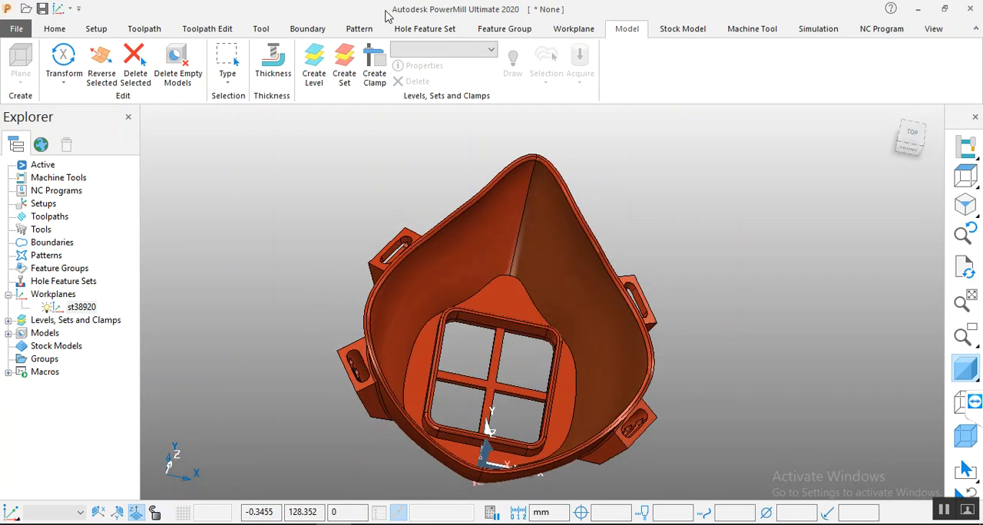
middle_click_drag(591, 310, 450, 326)
middle_click_drag(627, 157, 629, 151)
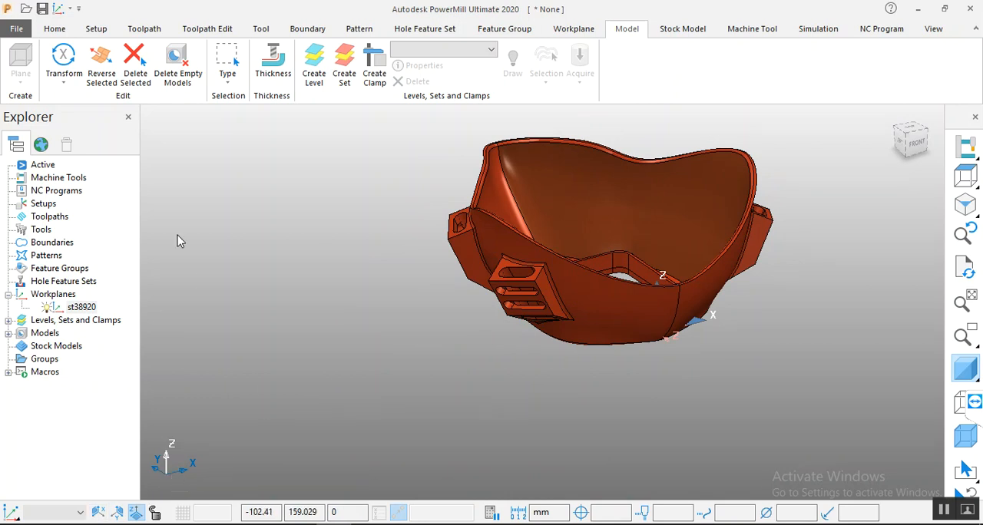
left_click(64, 68)
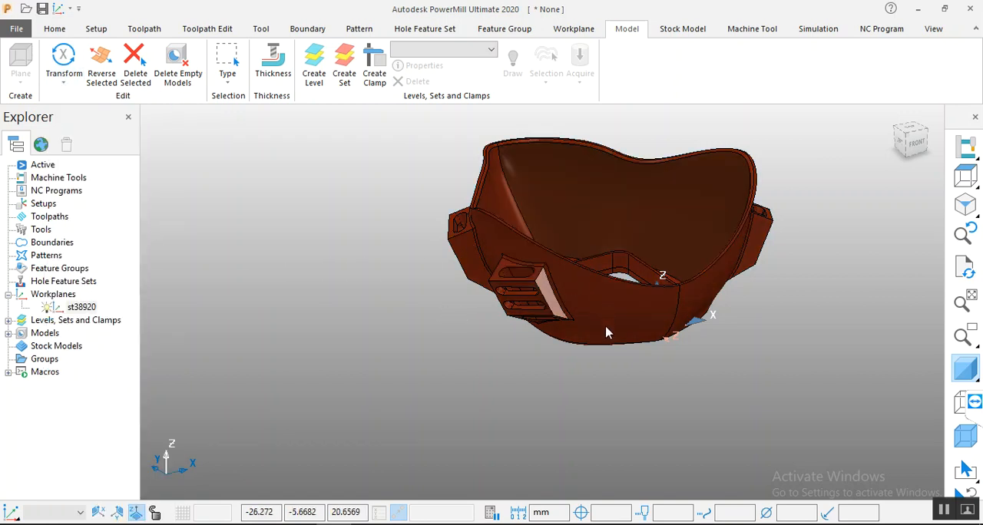
middle_click_drag(484, 312, 880, 453)
left_click_drag(847, 416, 343, 117)
left_click(64, 62)
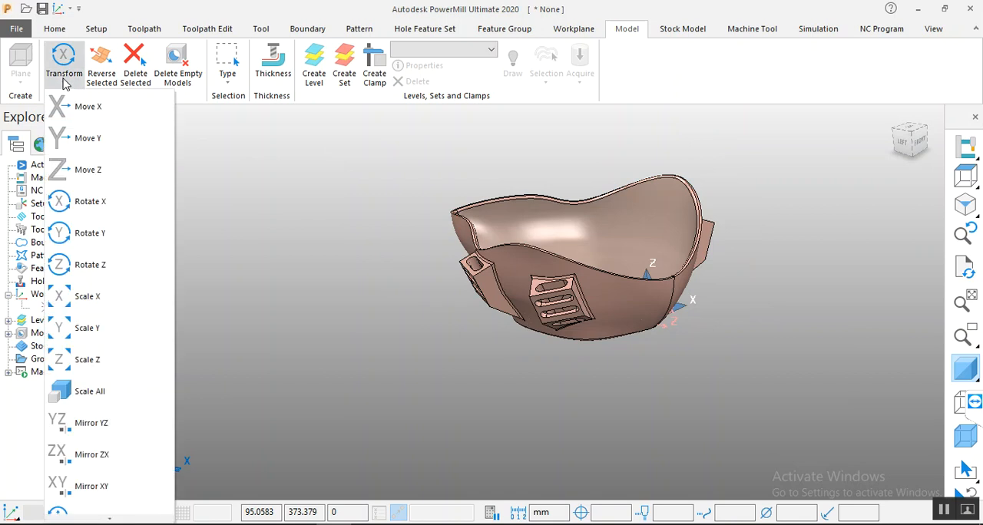
left_click(106, 211)
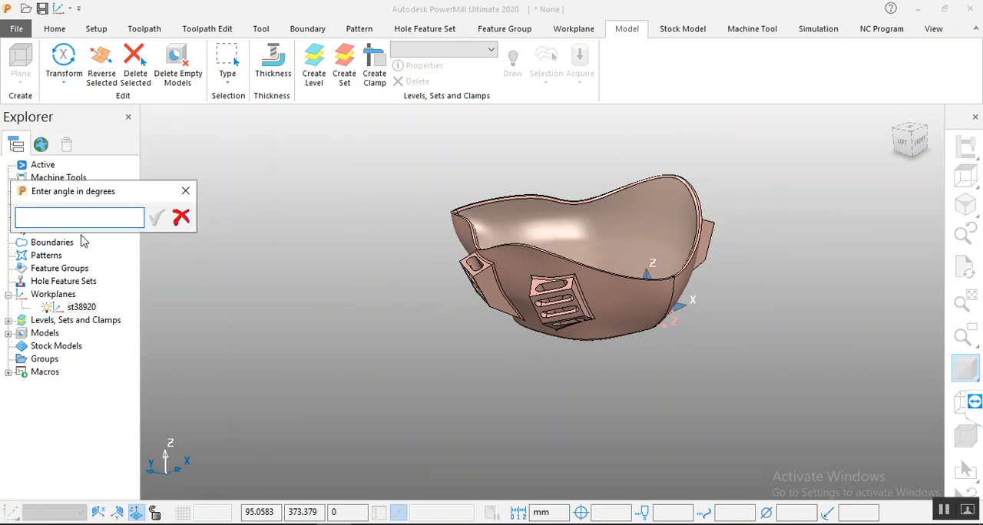
type("180")
key("Return")
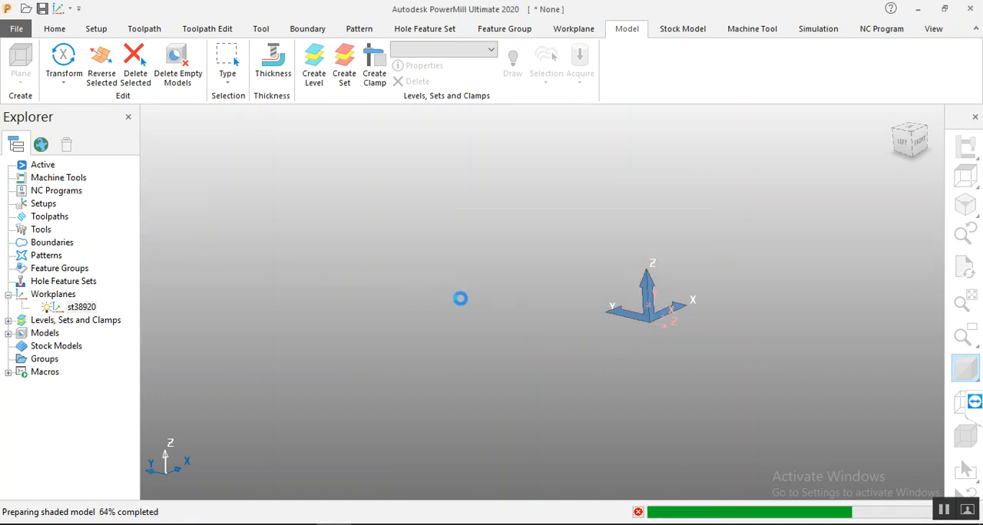
Step: Deselect the mask and examine the imported workplane's location at the edge of the grid face
scroll(815, 455, "up", 3)
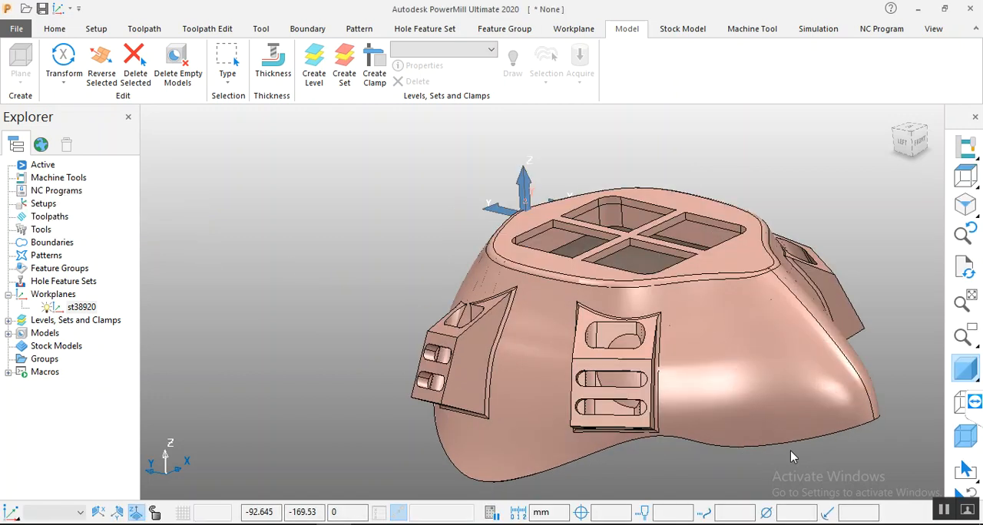
middle_click_drag(685, 225, 688, 230)
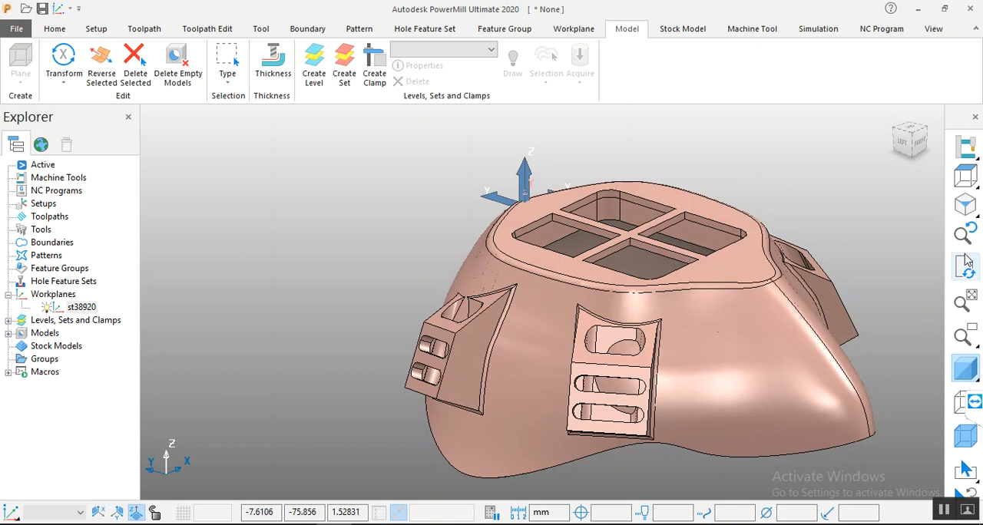
left_click(875, 227)
scroll(897, 330, "up", 5)
scroll(779, 311, "down", 4)
middle_click_drag(777, 312, 649, 268)
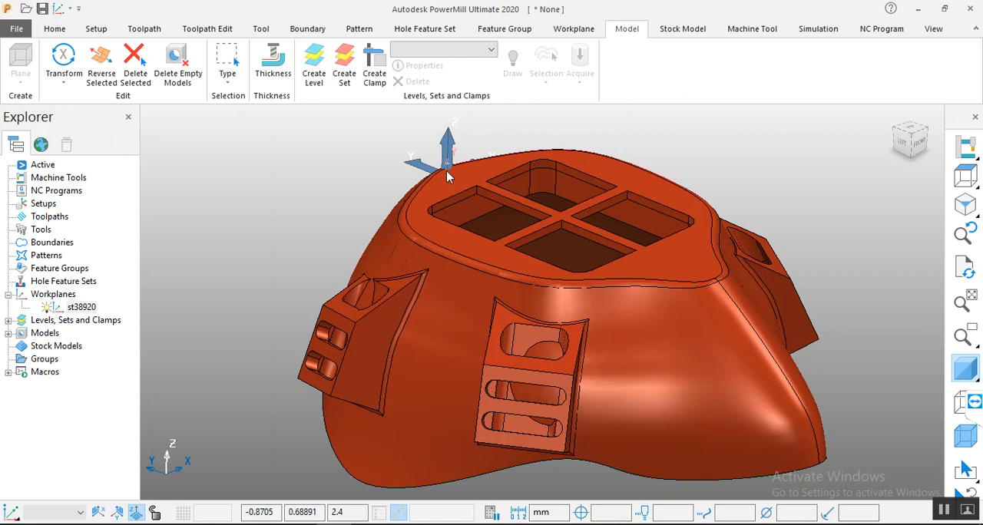
scroll(446, 172, "up", 6)
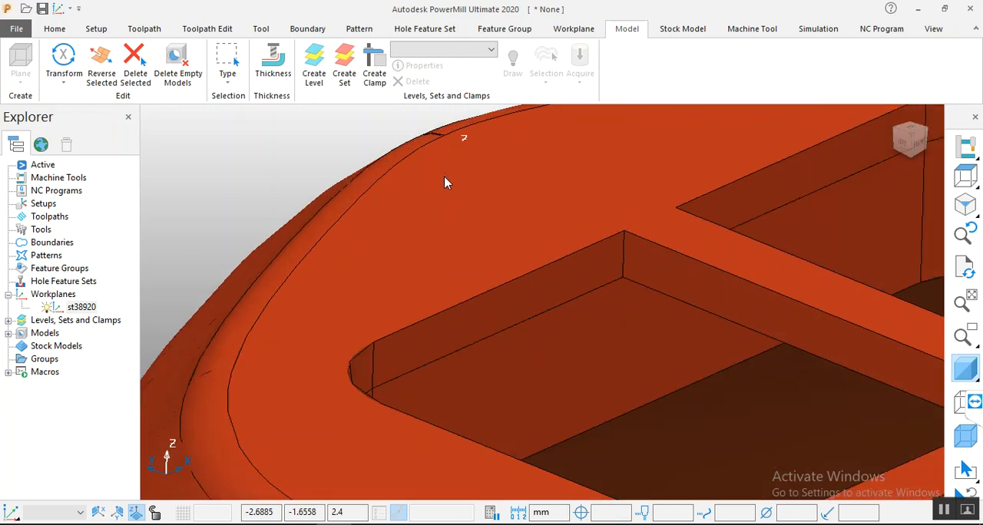
scroll(445, 175, "down", 6)
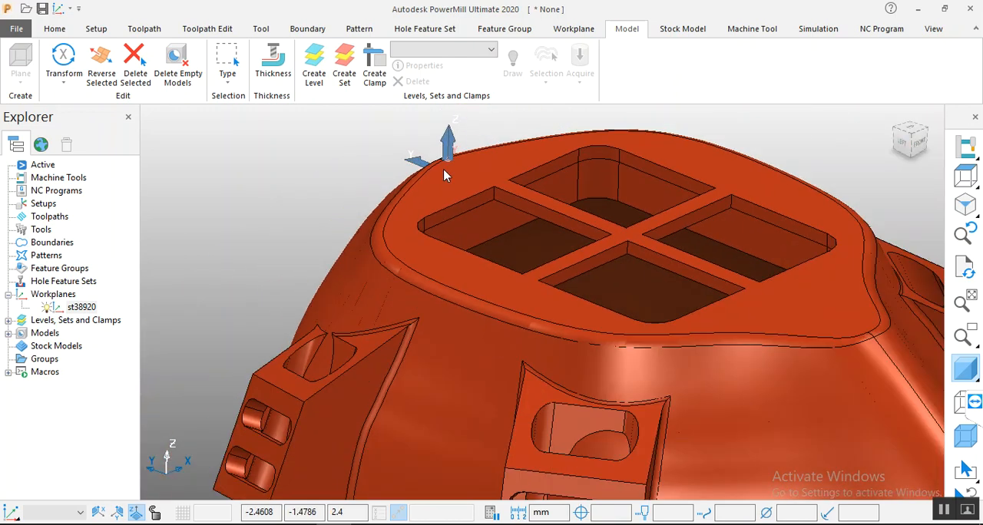
Step: Create and activate a workplane from three points on one grid opening's corners, with its origin at the corner beside the central cross
left_click(55, 29)
left_click(103, 81)
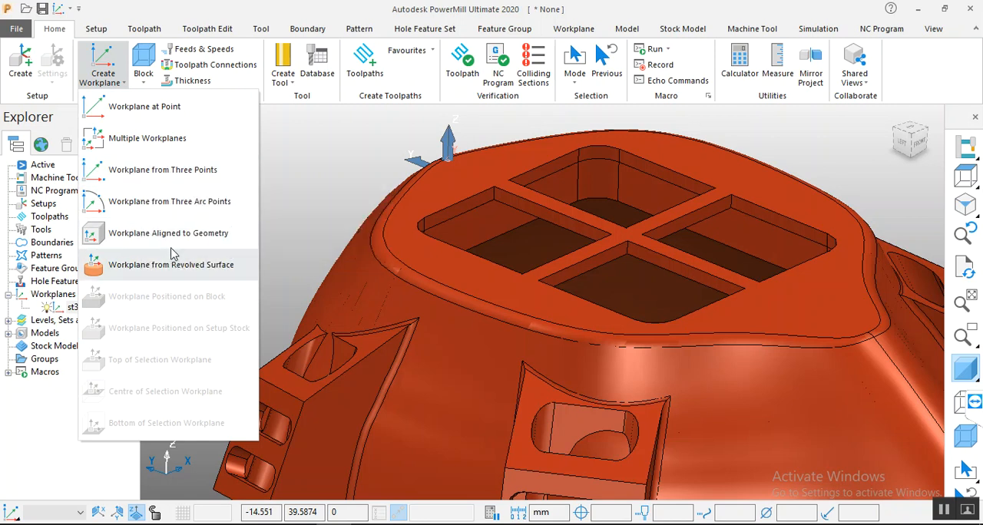
left_click(141, 172)
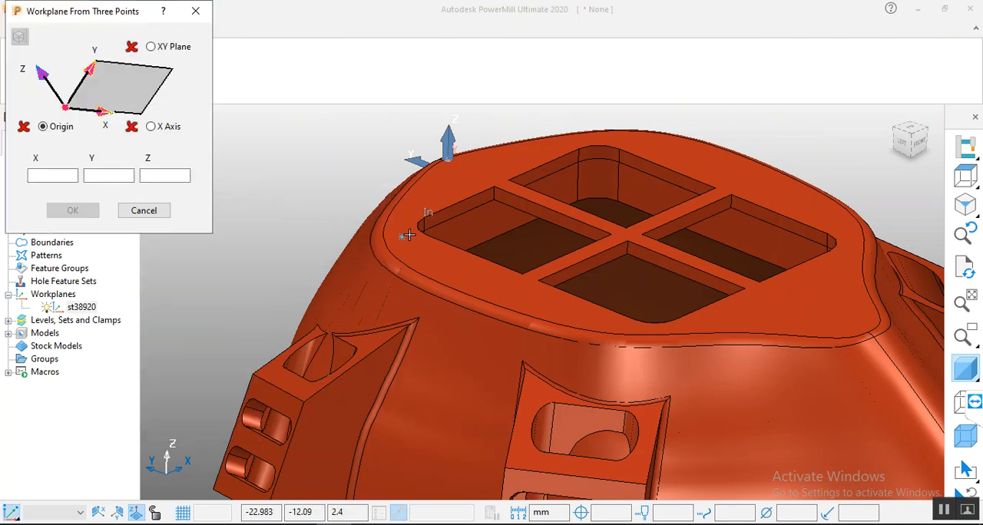
left_click(610, 233)
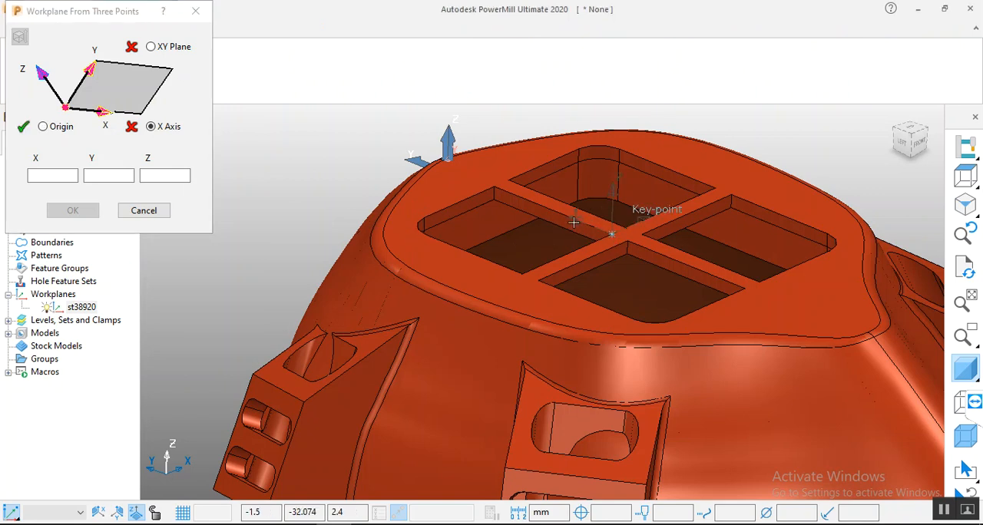
left_click(496, 188)
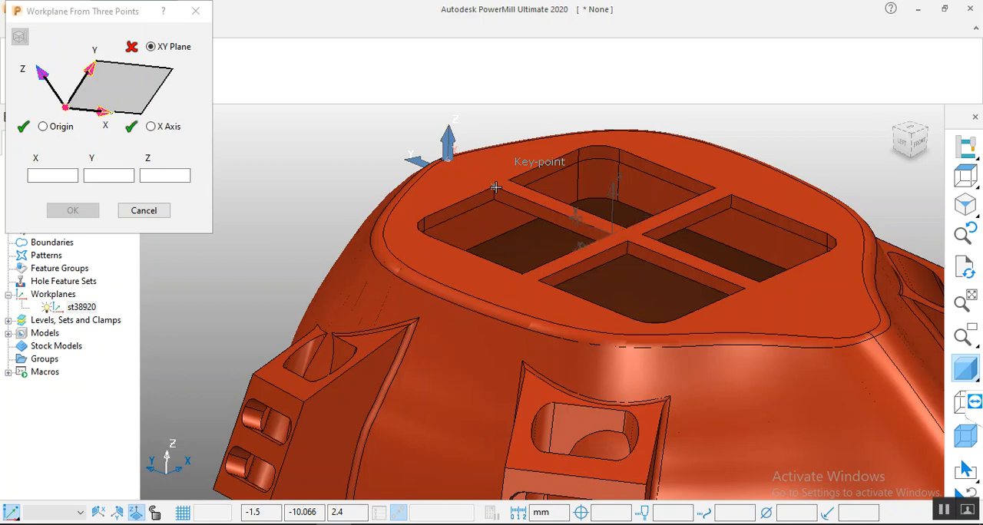
left_click(523, 274)
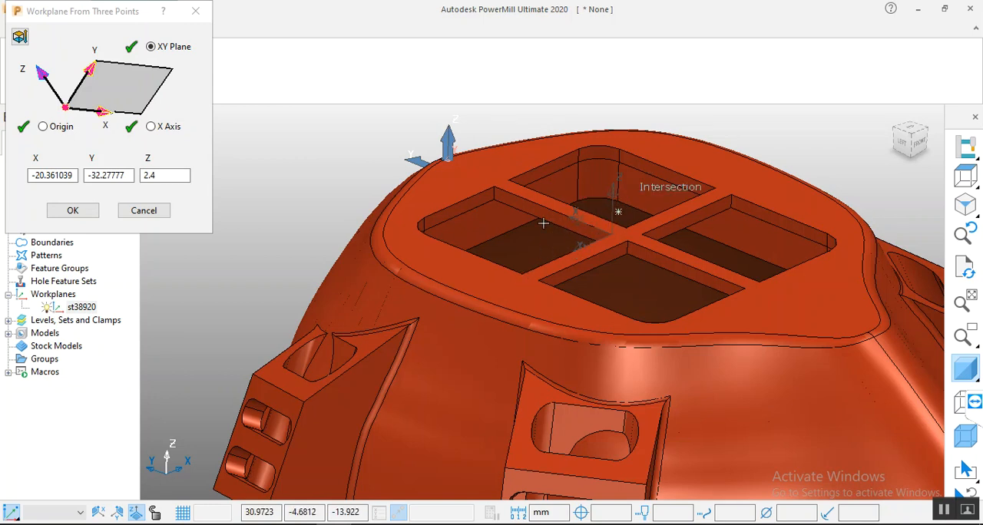
left_click(73, 211)
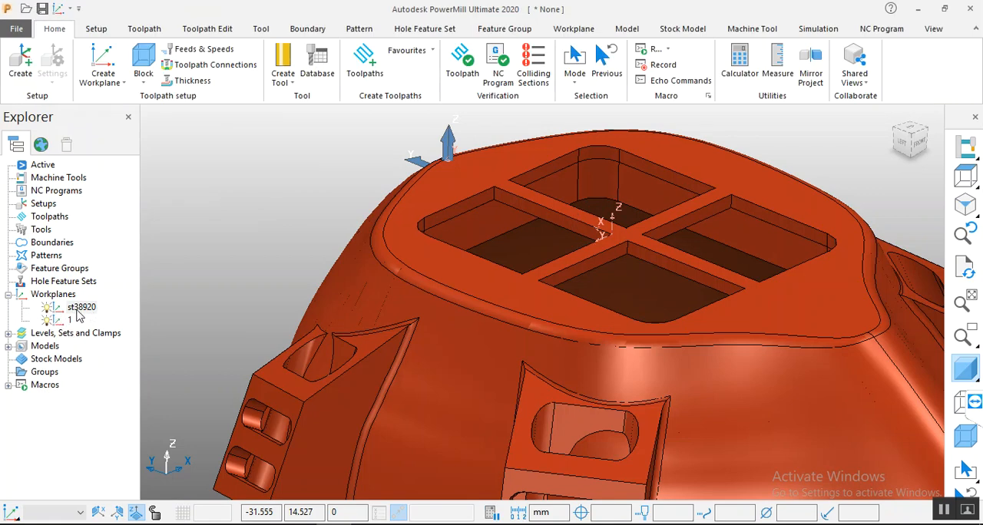
right_click(68, 321)
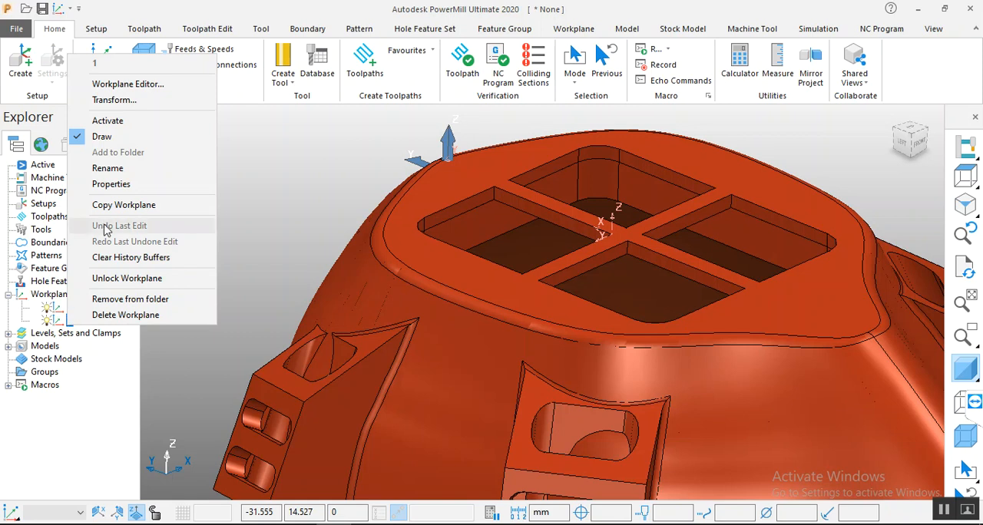
left_click(115, 121)
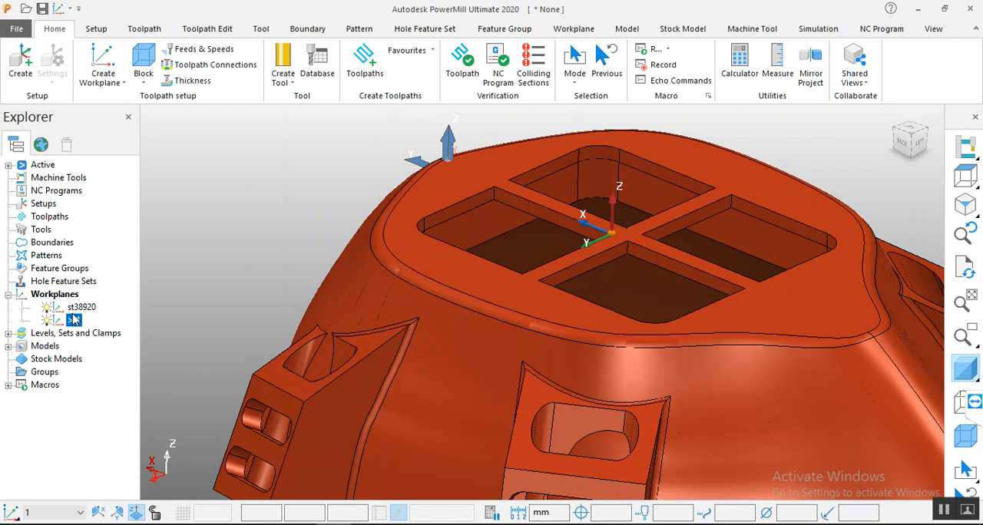
Step: Create a box block calculated from the model limits in the active workplane, and draw it around the mask
scroll(318, 214, "down", 5)
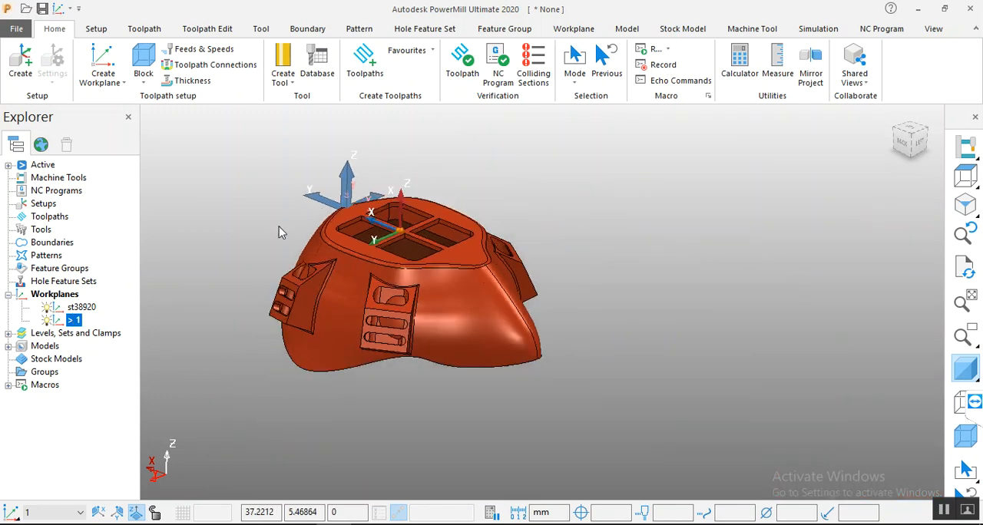
left_click(145, 59)
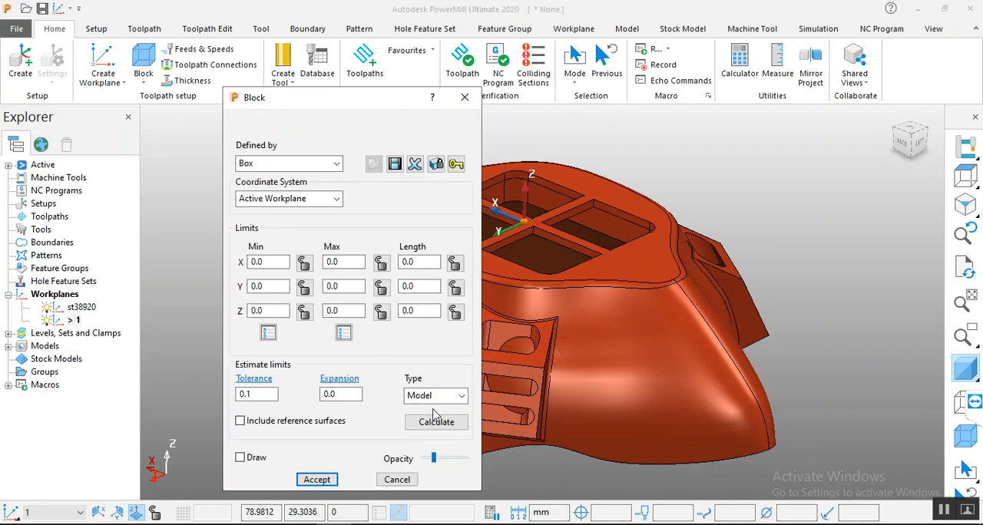
left_click(438, 423)
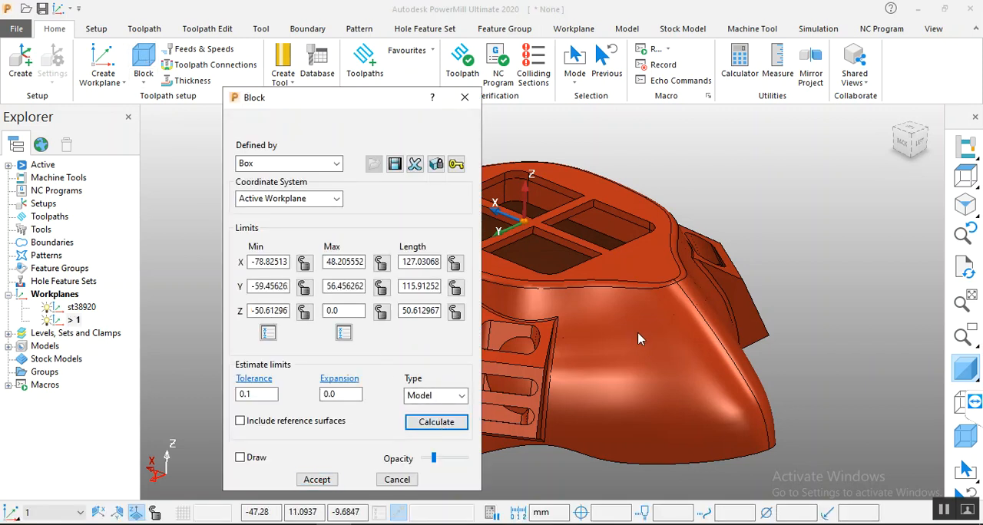
left_click(241, 458)
scroll(745, 269, "down", 5)
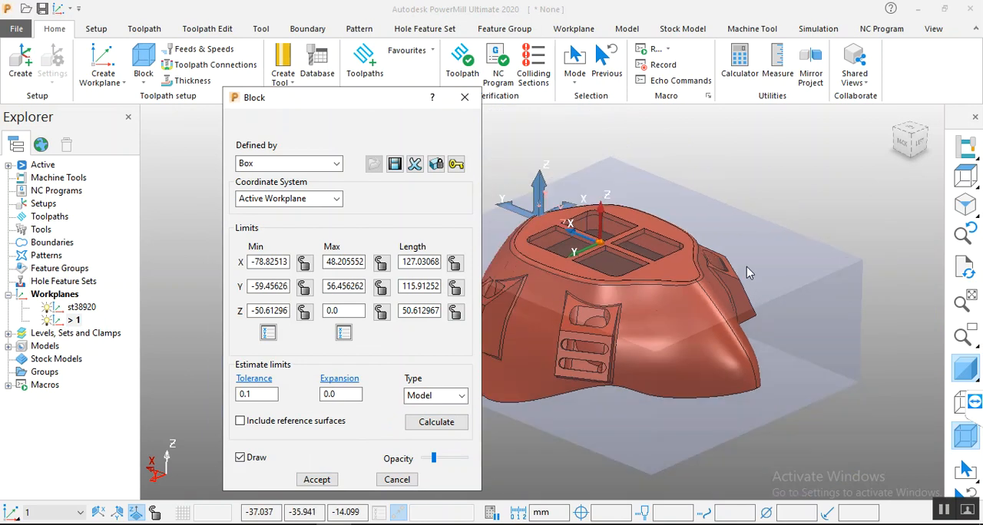
left_click(318, 480)
scroll(785, 259, "up", 3)
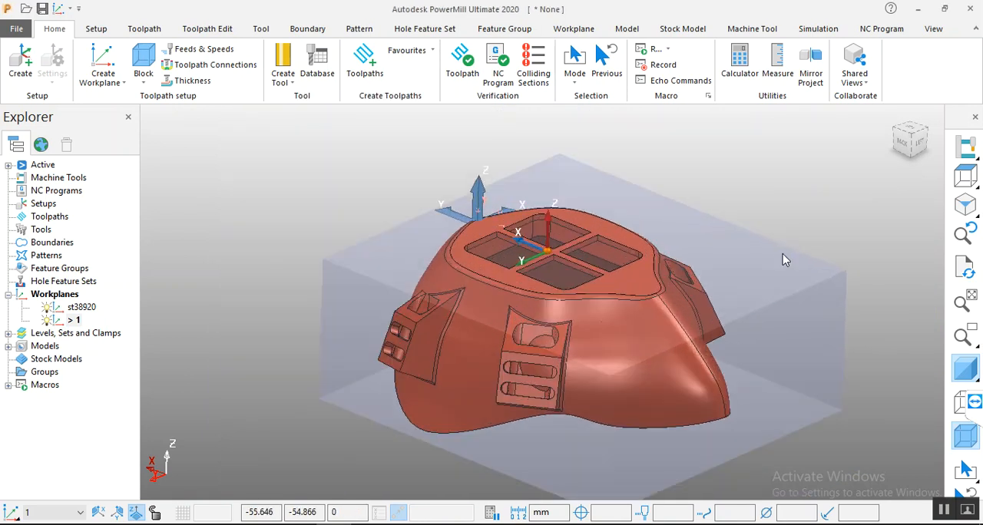
scroll(559, 265, "up", 3)
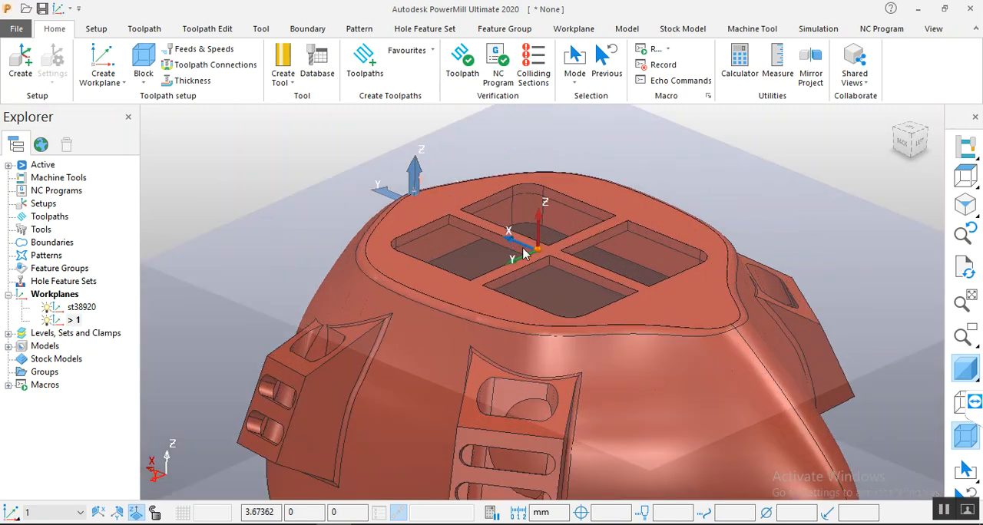
scroll(547, 257, "down", 3)
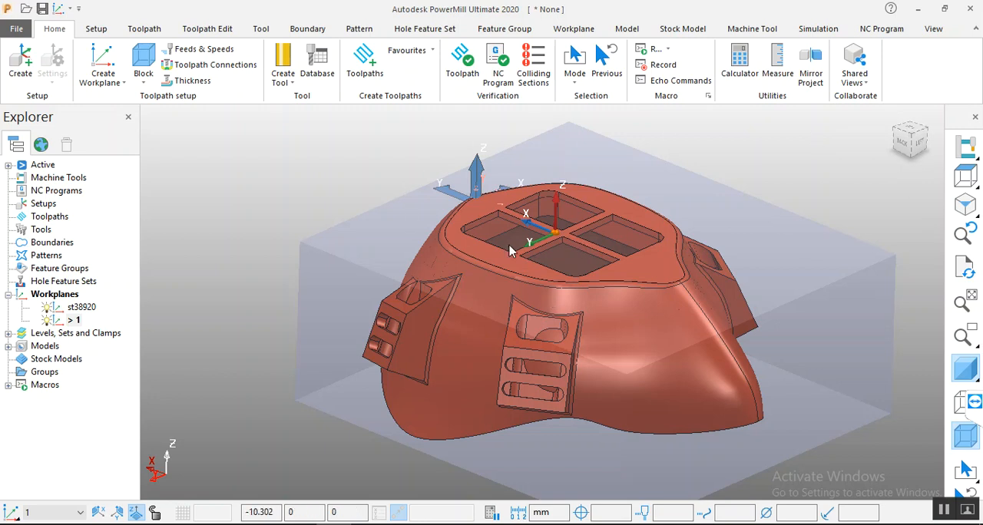
left_click(102, 80)
left_click(102, 81)
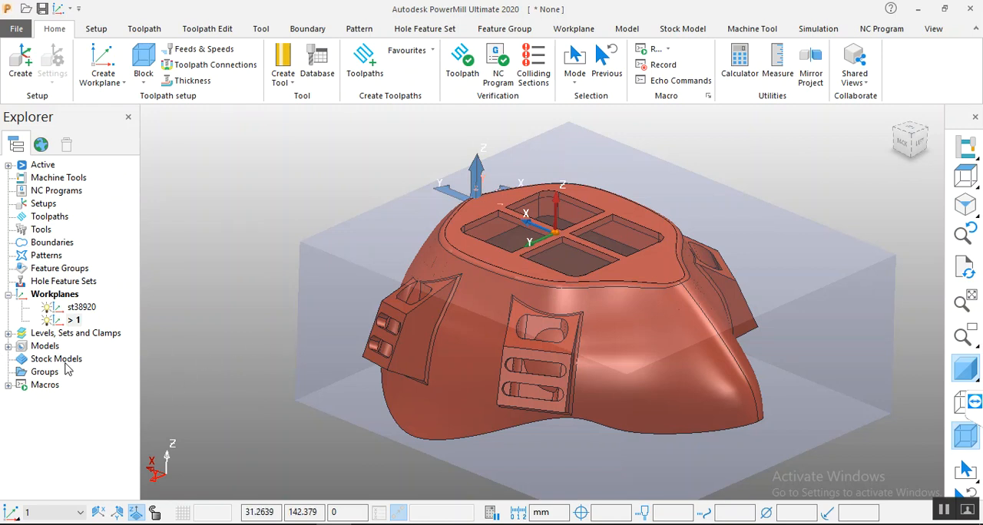
right_click(57, 296)
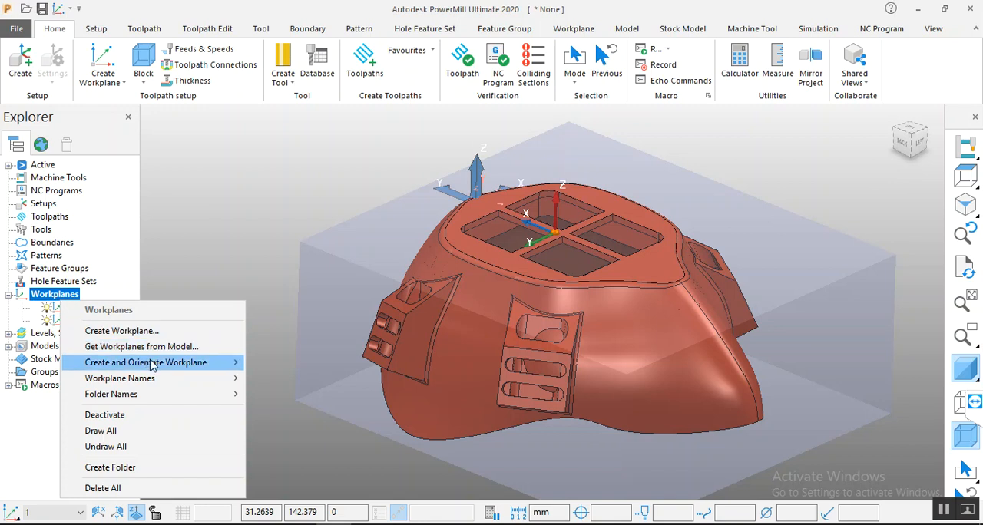
mouse_move(153, 365)
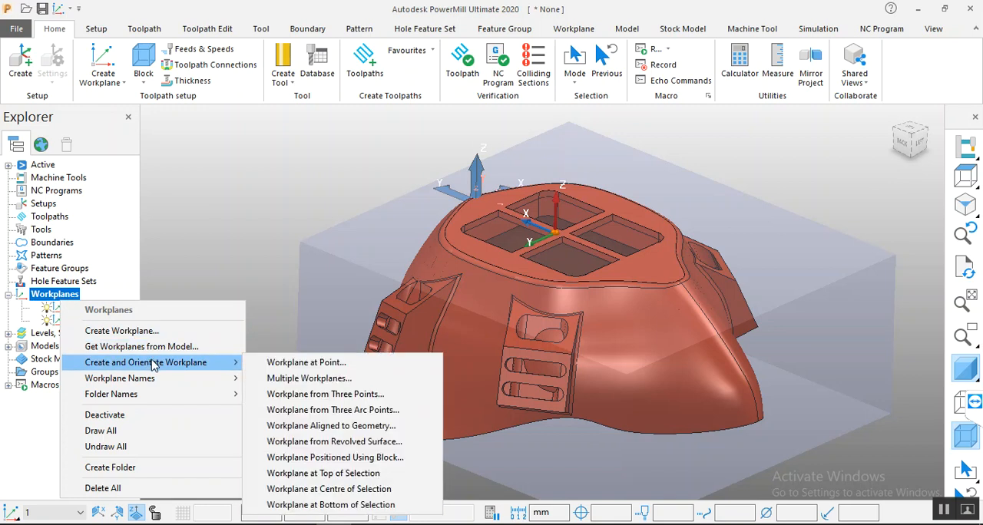
left_click(325, 427)
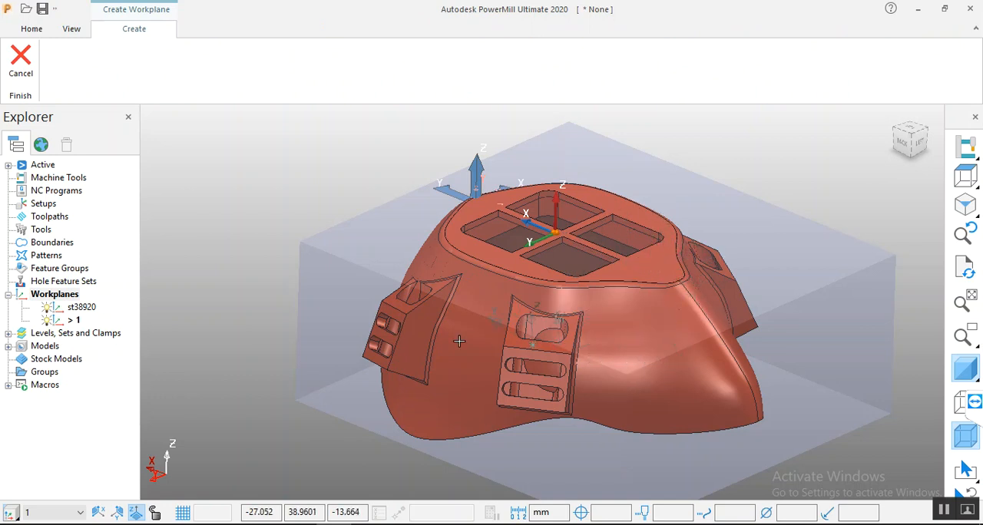
left_click(20, 60)
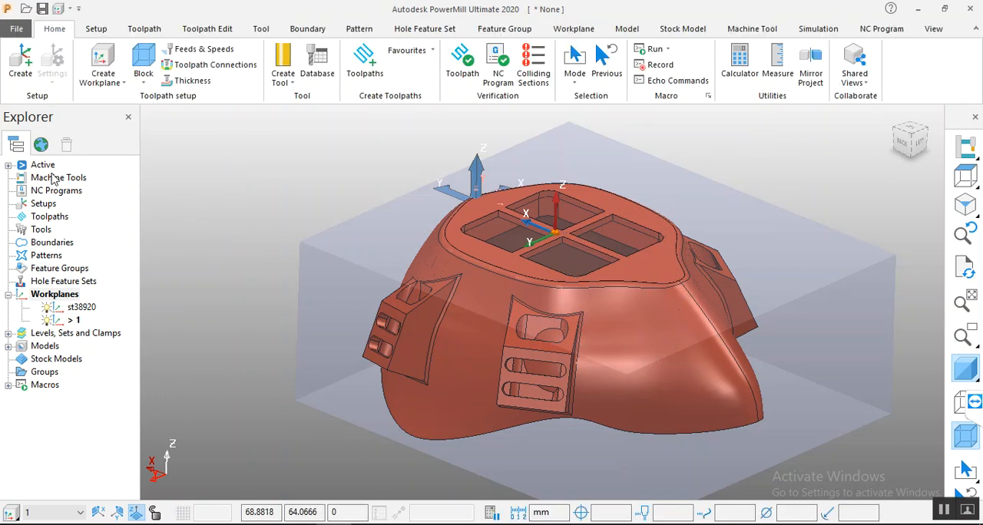
Step: Create a workplane positioned using the block at its upper corner with minimum X and Y, and activate it
right_click(68, 300)
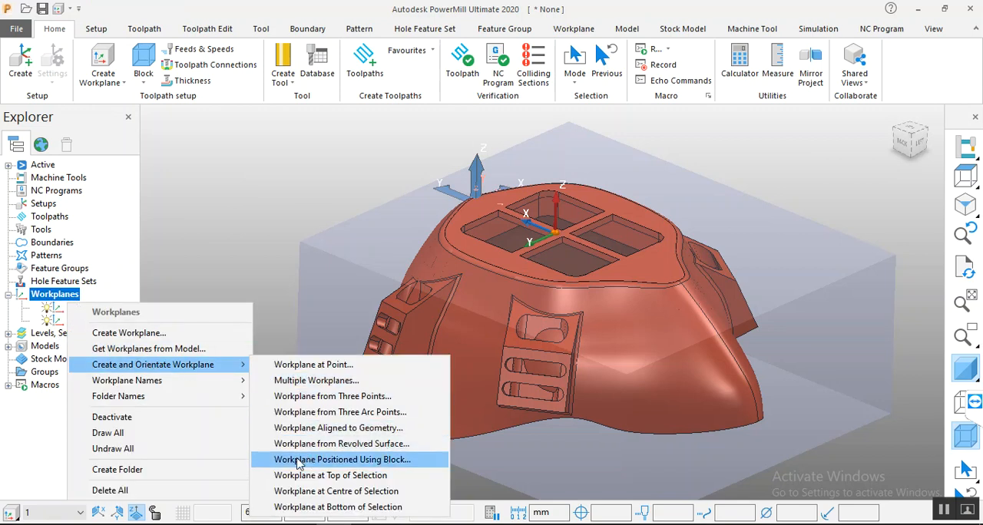
left_click(393, 464)
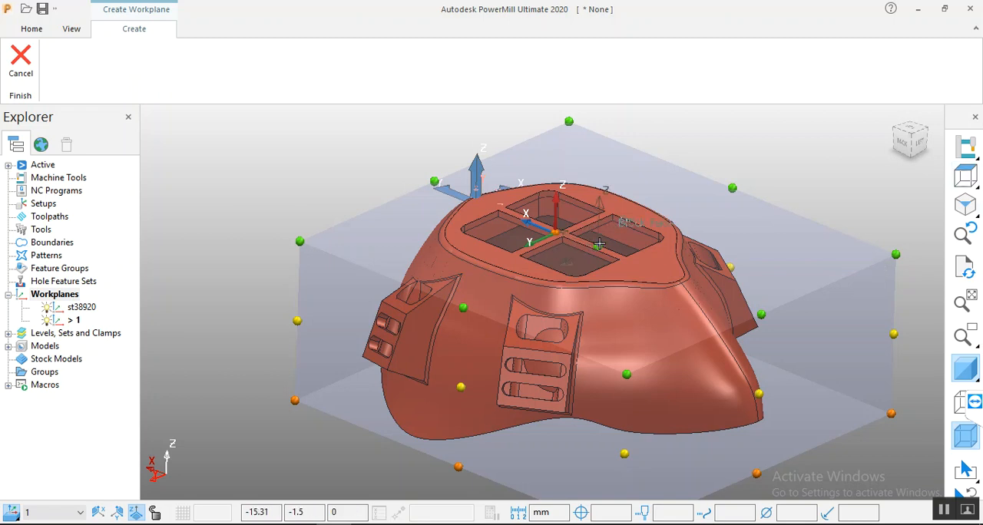
left_click(893, 254)
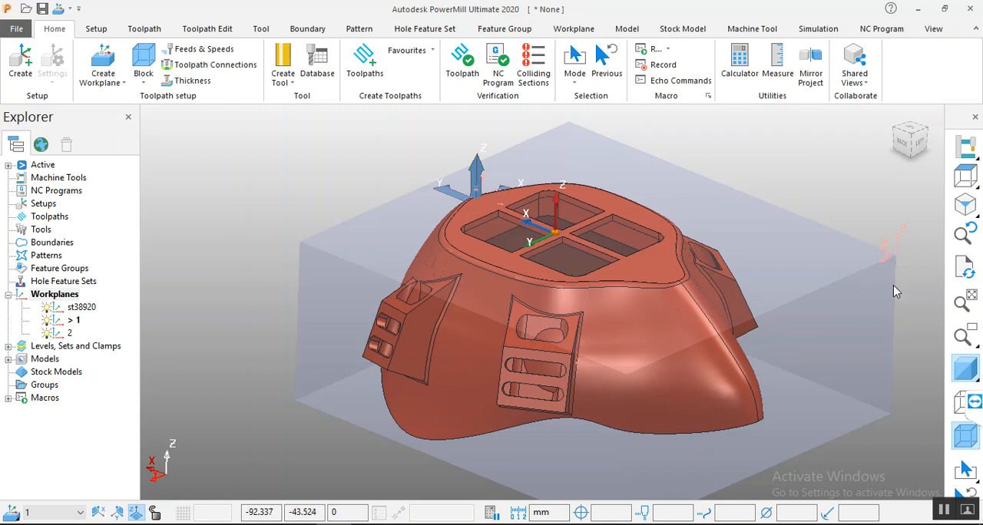
right_click(60, 332)
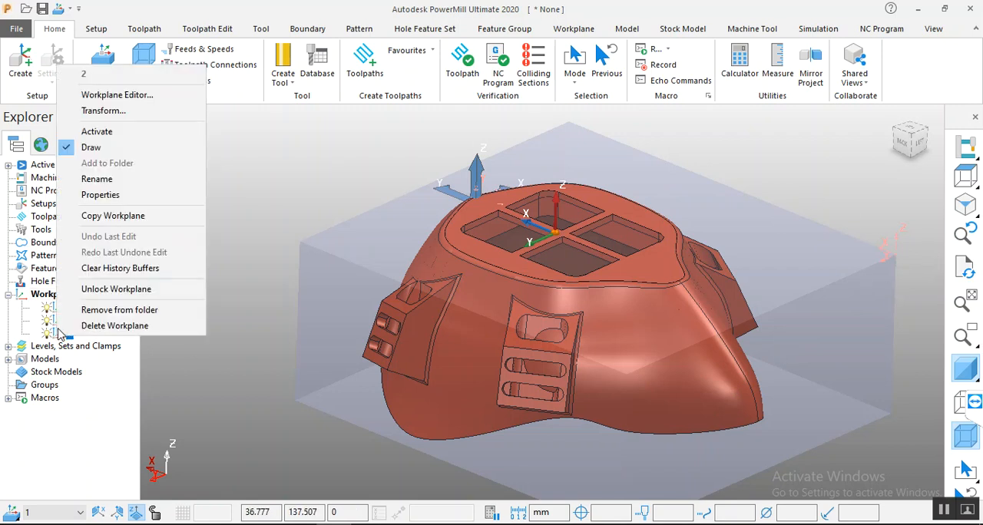
left_click(96, 131)
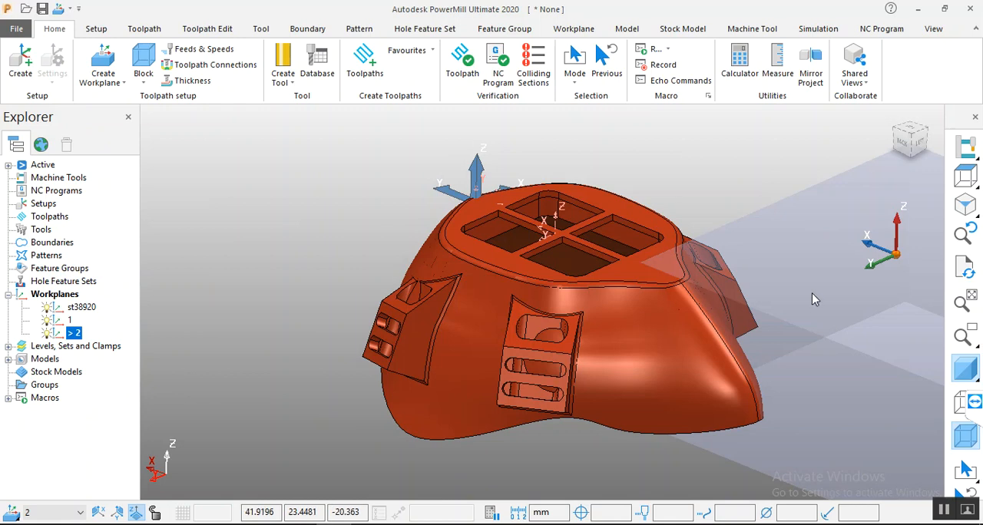
Step: Recalculate the box block from the model limits in the active workplane so it encloses the mask again
scroll(705, 246, "down", 1)
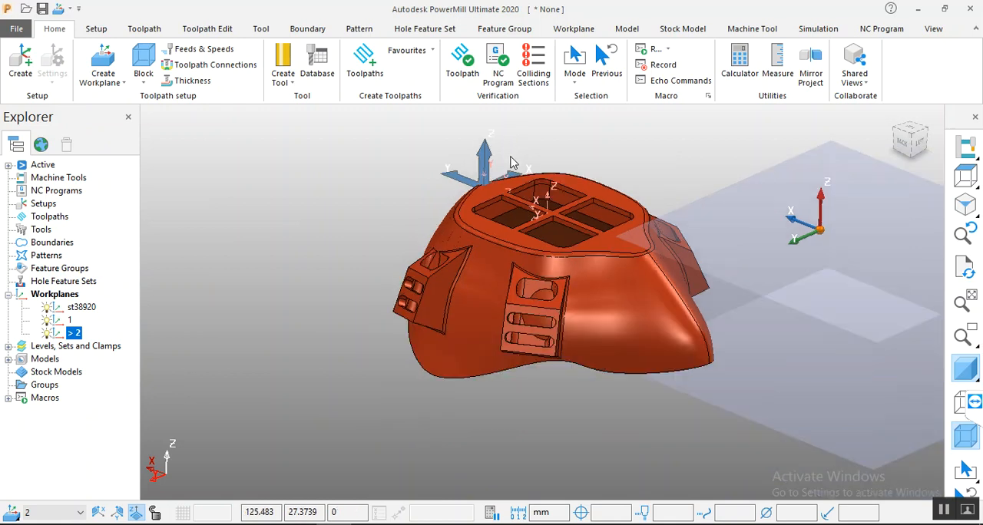
left_click(144, 70)
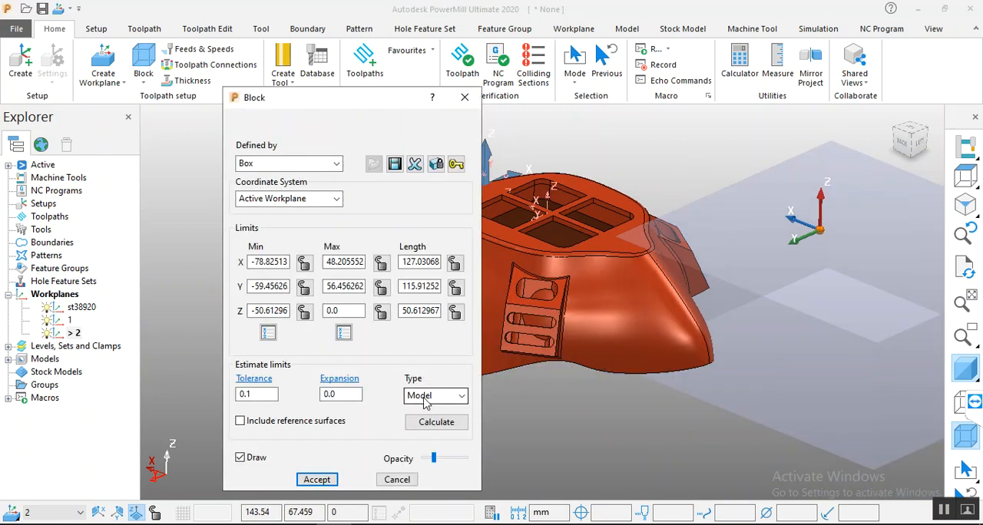
left_click(438, 422)
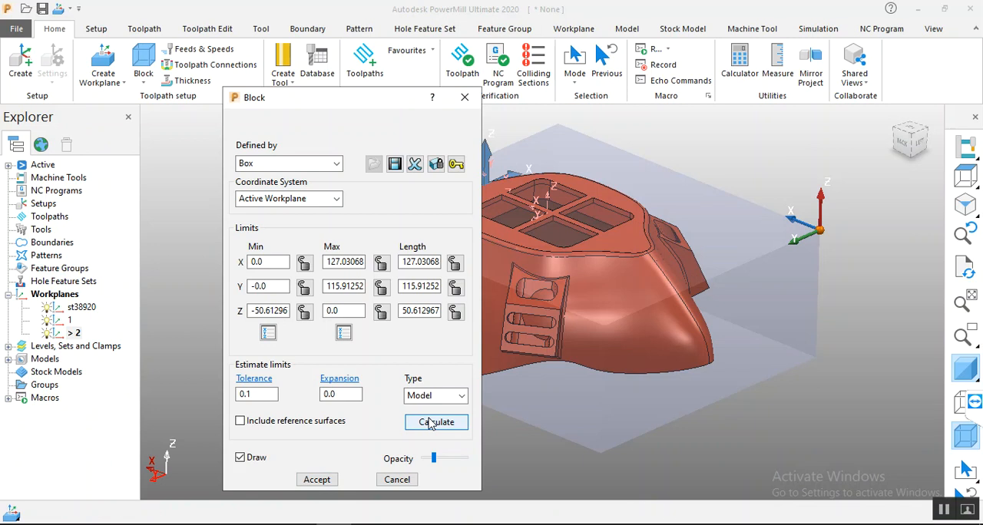
left_click(321, 483)
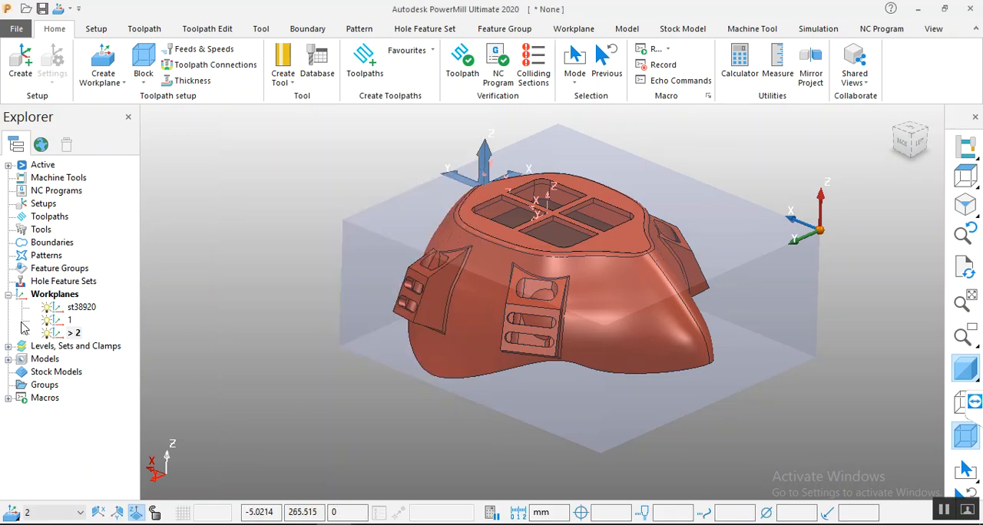
Step: Hide workplanes 1 and st38920 and the block, leaving the mask's grid face clear
middle_click_drag(471, 185, 596, 193)
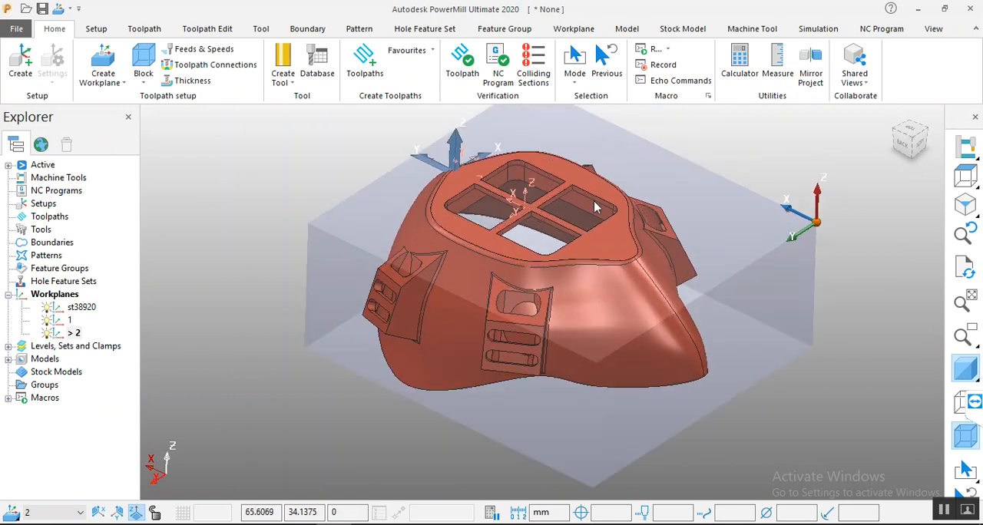
scroll(554, 316, "down", 3)
scroll(562, 198, "up", 4)
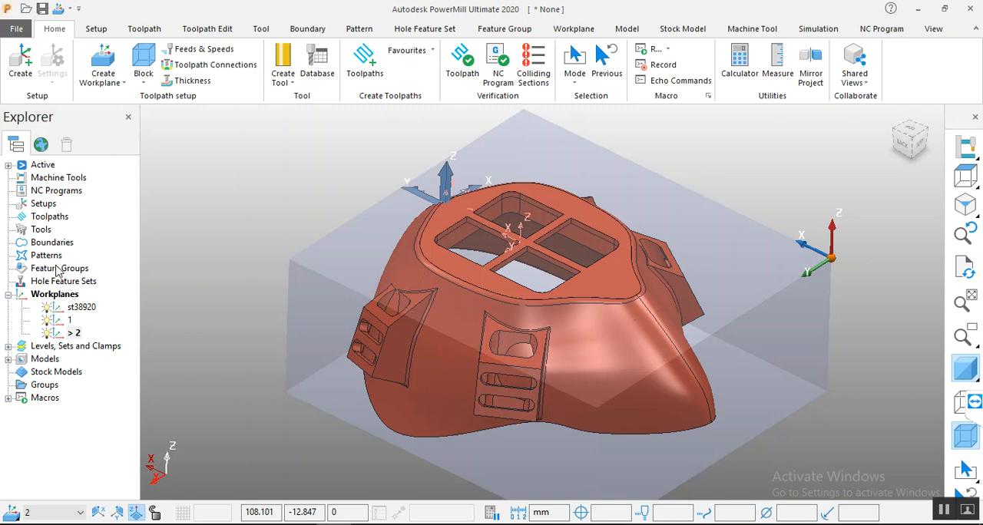
scroll(611, 226, "up", 4)
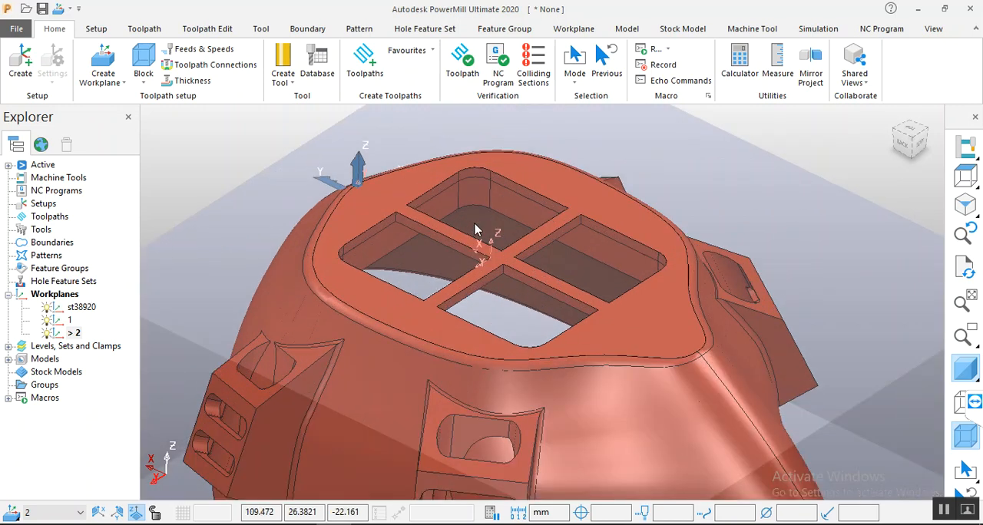
left_click(48, 322)
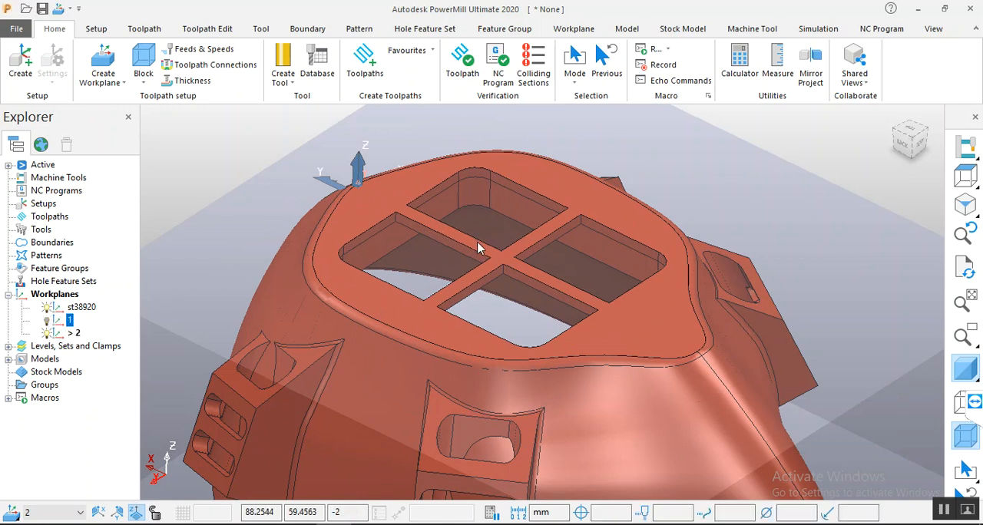
left_click(47, 309)
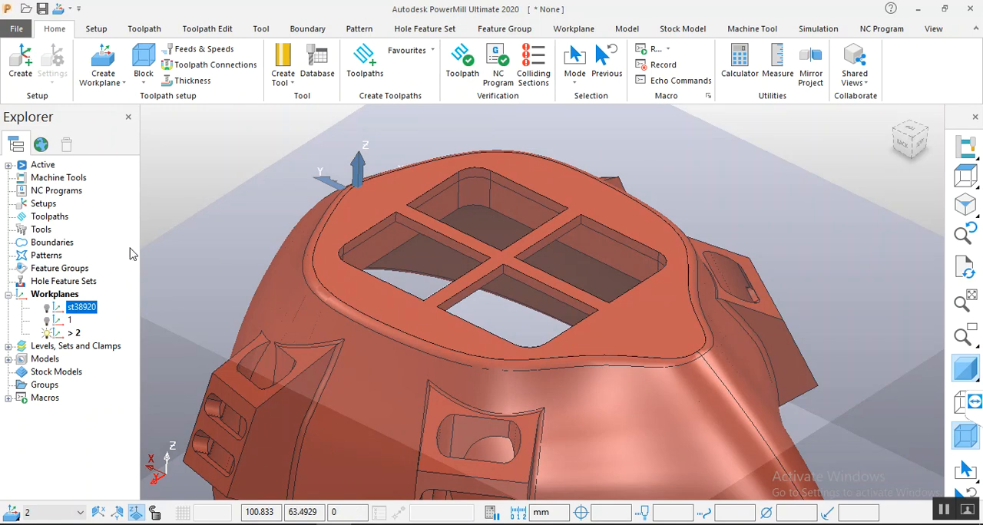
left_click(971, 441)
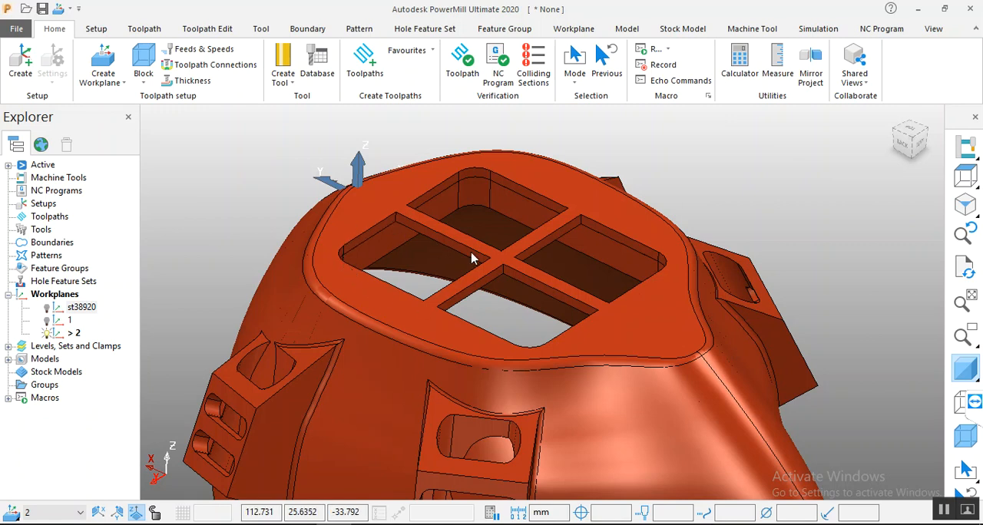
Step: Create a 2D Curve Area Clearance toolpath and move its settings dialog clear of the mask
left_click(371, 74)
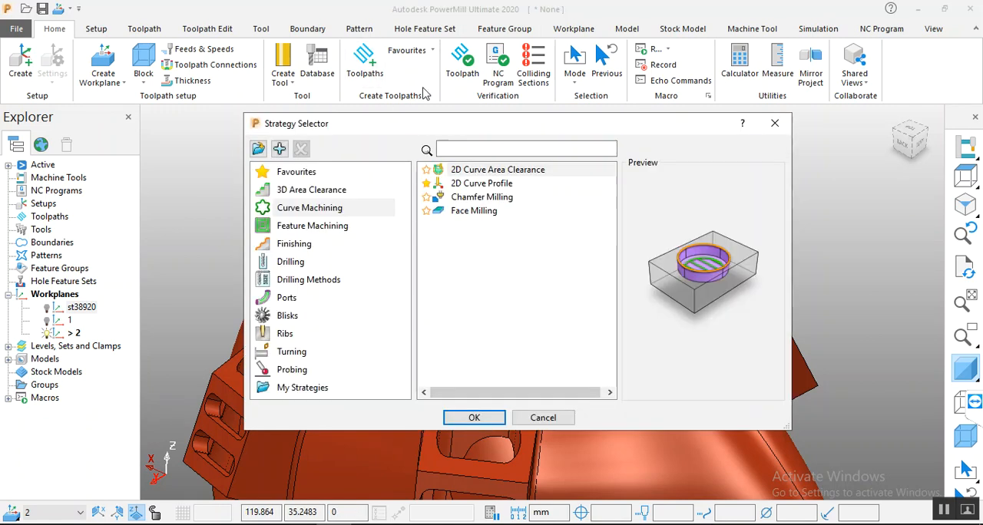
left_click(470, 172)
left_click(461, 417)
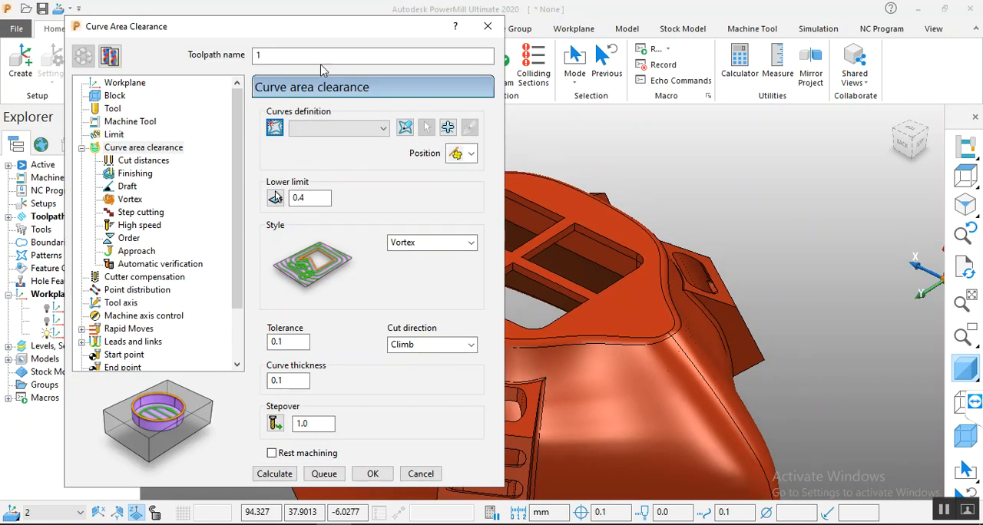
left_click_drag(329, 39, 252, 37)
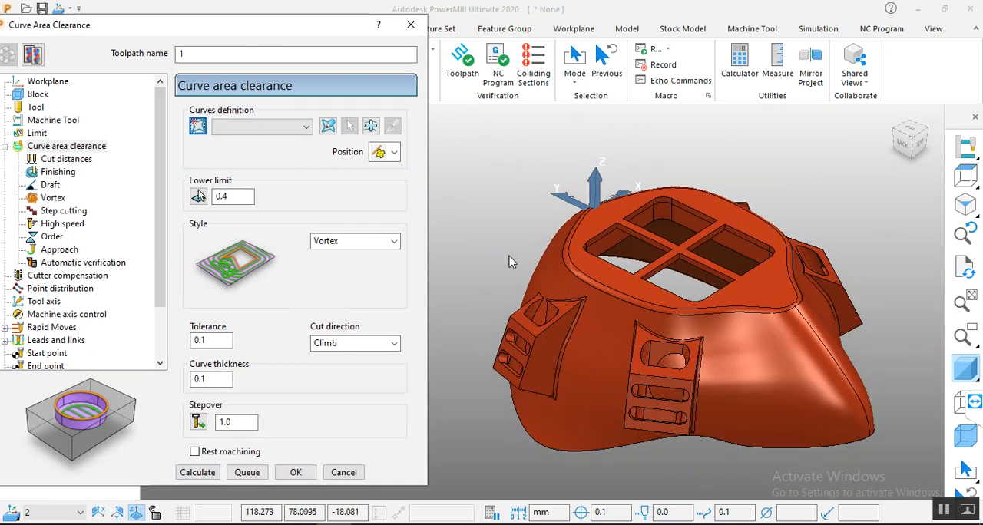
Step: Create a new pattern for the toolpath's curves definition and open it in the curve editor
left_click(278, 128)
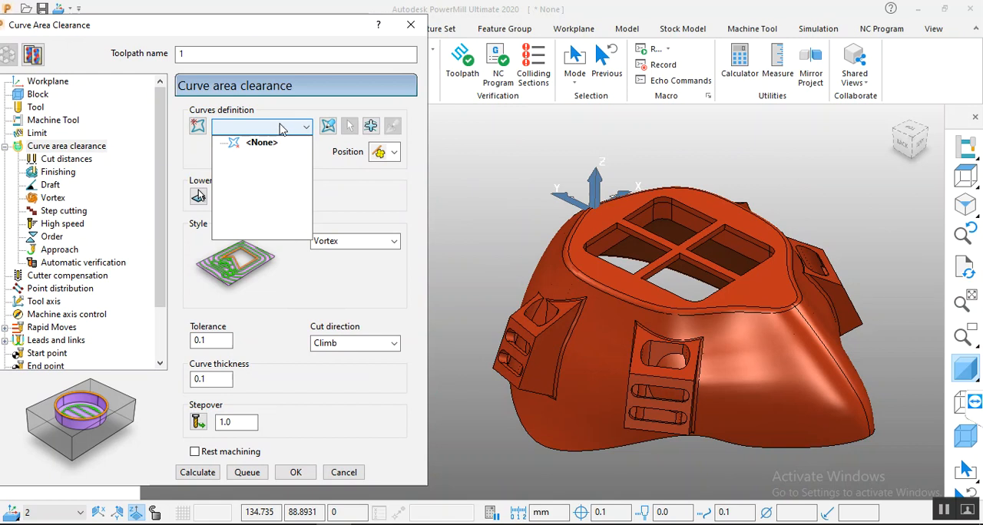
left_click(283, 129)
left_click(198, 126)
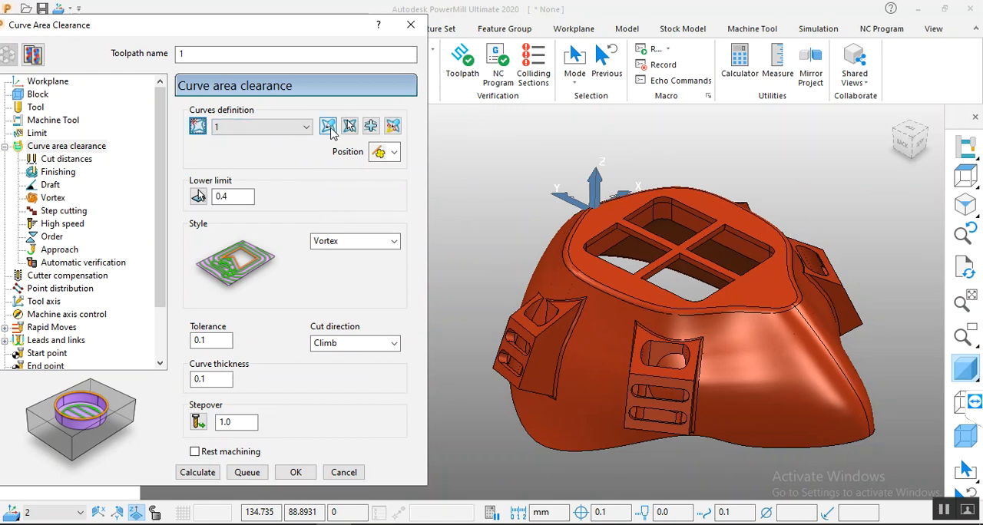
left_click(328, 127)
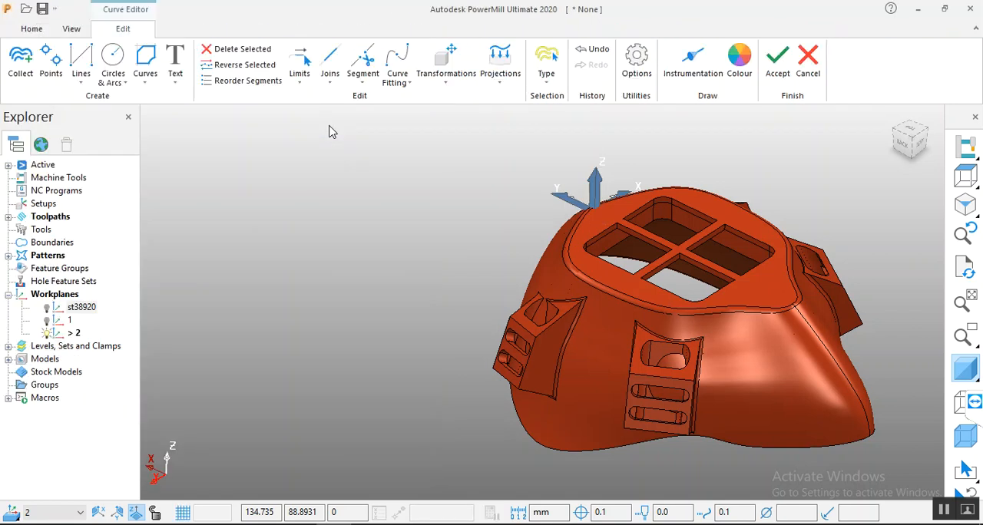
Step: Trace and save a closed composite curve along the upper edges of the grid opening on the higher-X, higher-Y side
left_click(148, 83)
left_click(170, 136)
scroll(599, 239, "up", 5)
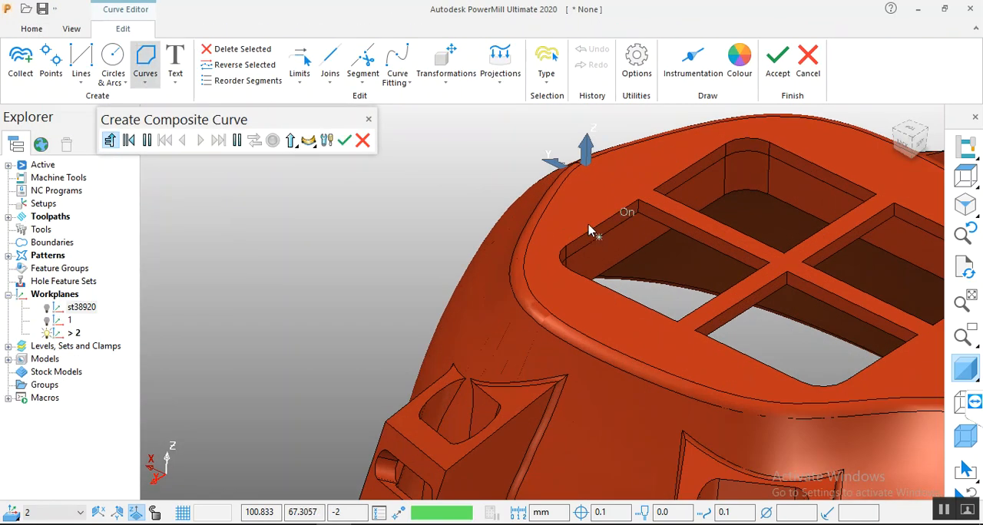
left_click(592, 240)
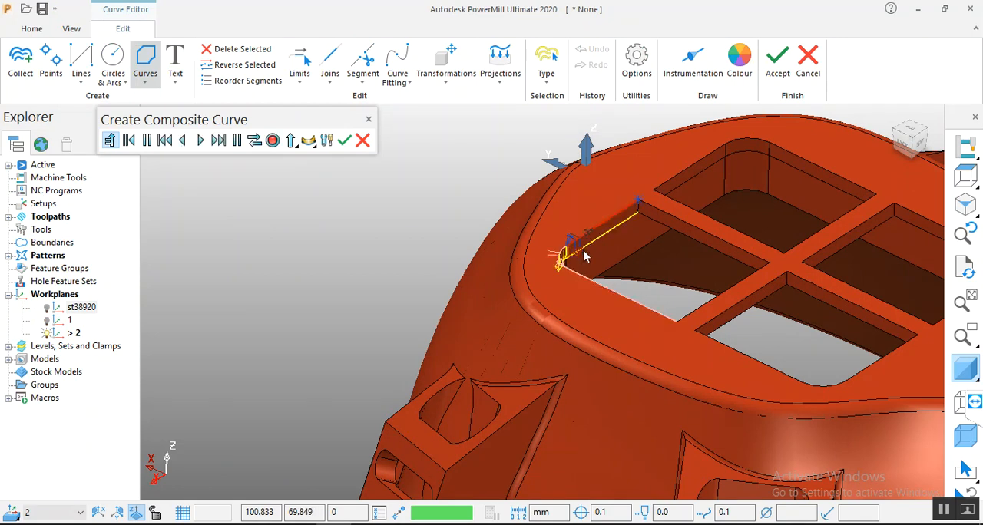
left_click(560, 265)
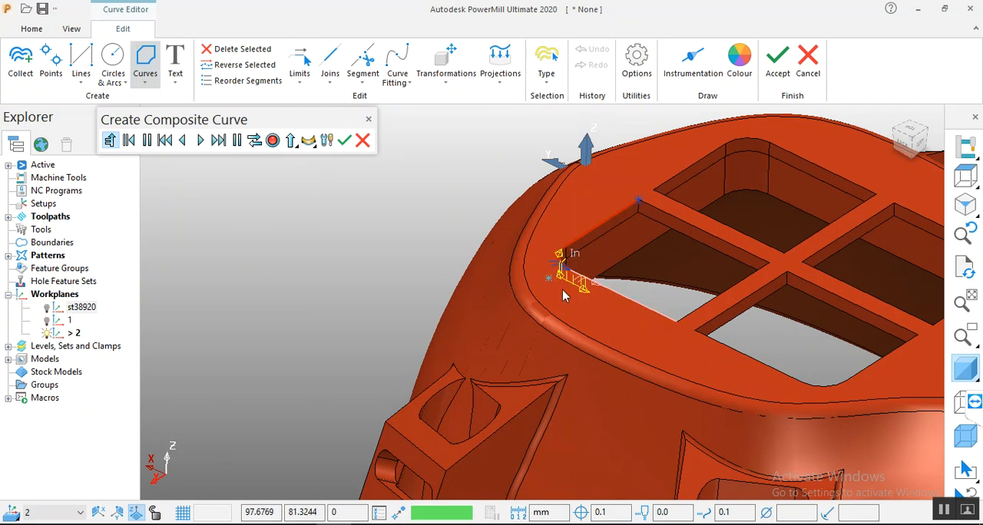
left_click(606, 294)
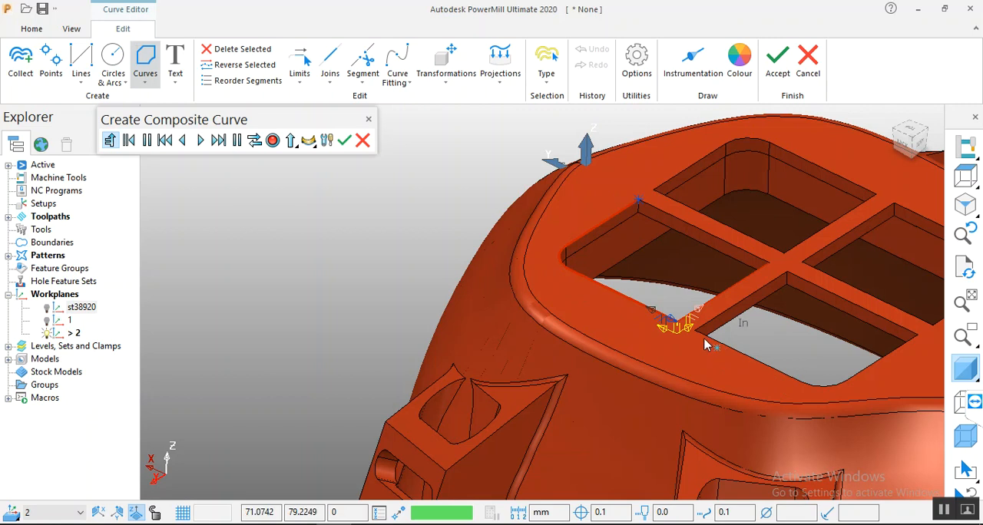
scroll(722, 338, "up", 3)
left_click(805, 209)
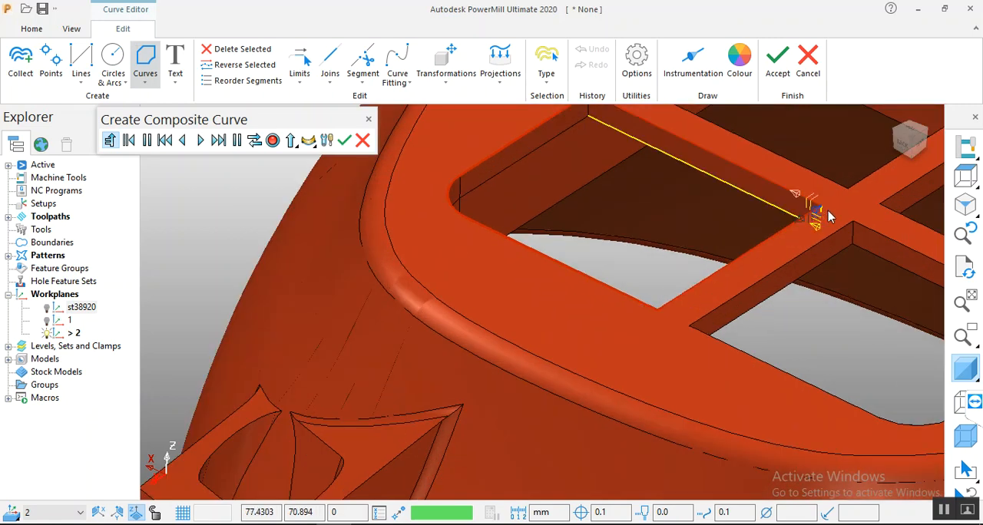
left_click(803, 204)
scroll(725, 267, "down", 3)
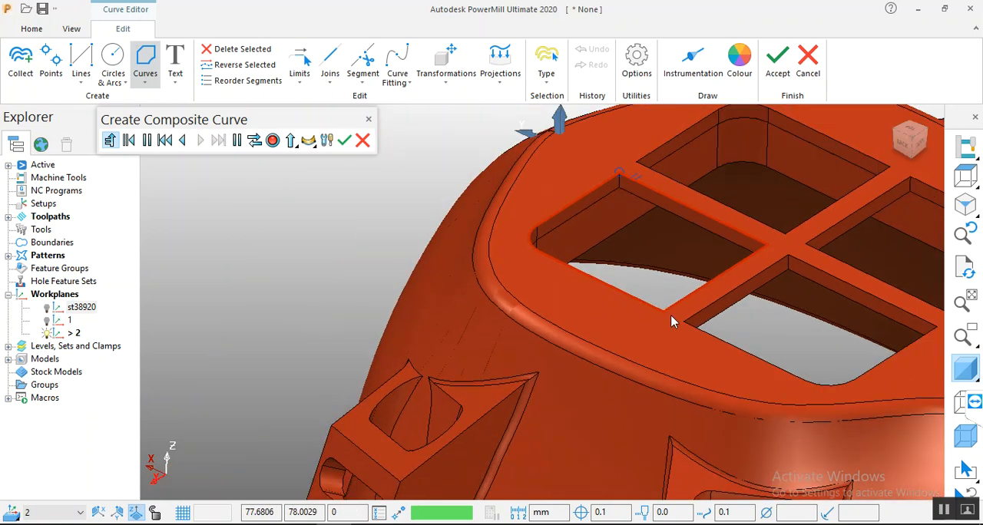
left_click(344, 140)
Step: Add a closed composite curve around the upper edge of the grid opening on the higher-X, lower-Y side
left_click(145, 58)
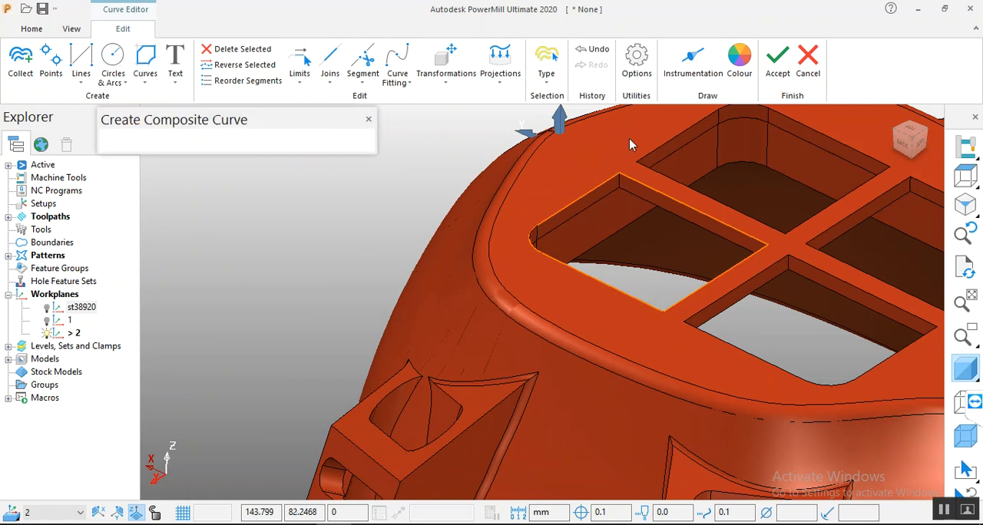
left_click(645, 159)
scroll(530, 246, "down", 3)
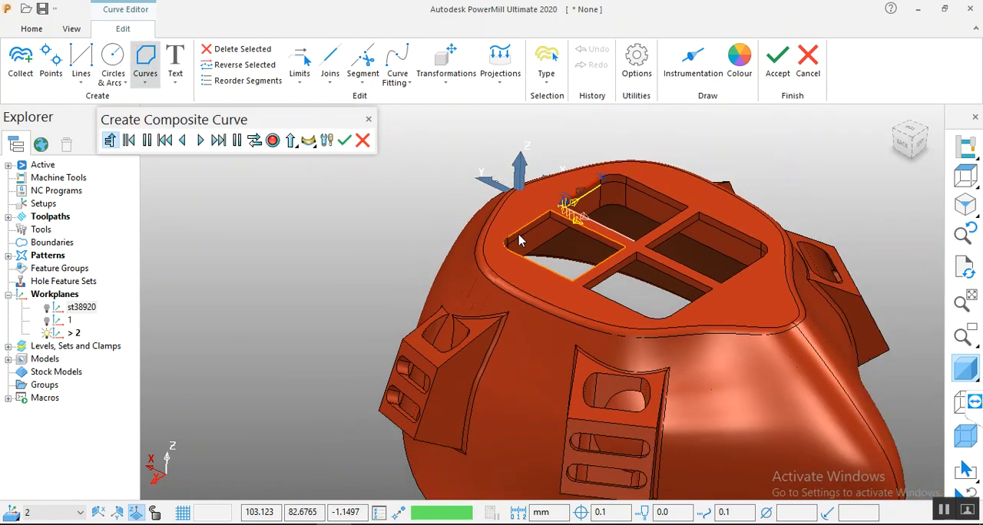
scroll(566, 237, "up", 3)
left_click(612, 202)
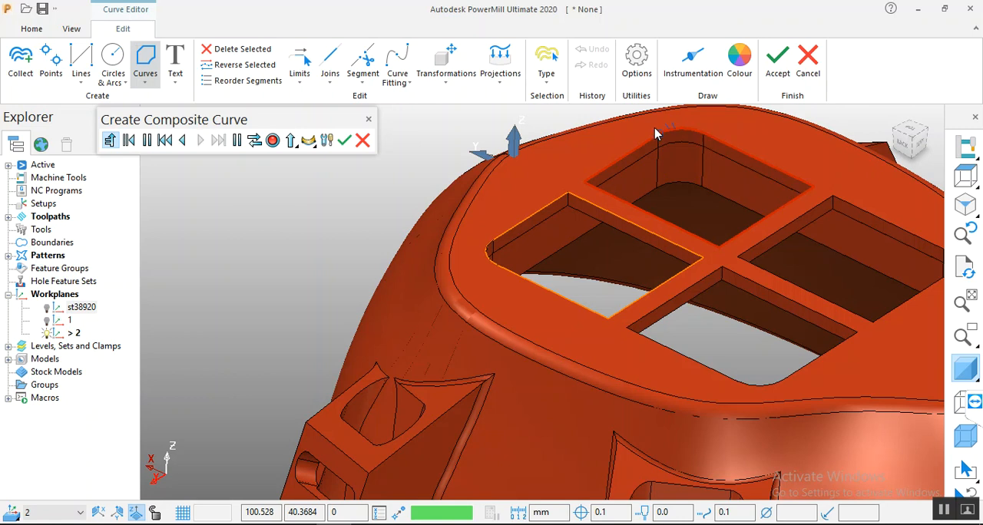
left_click(312, 142)
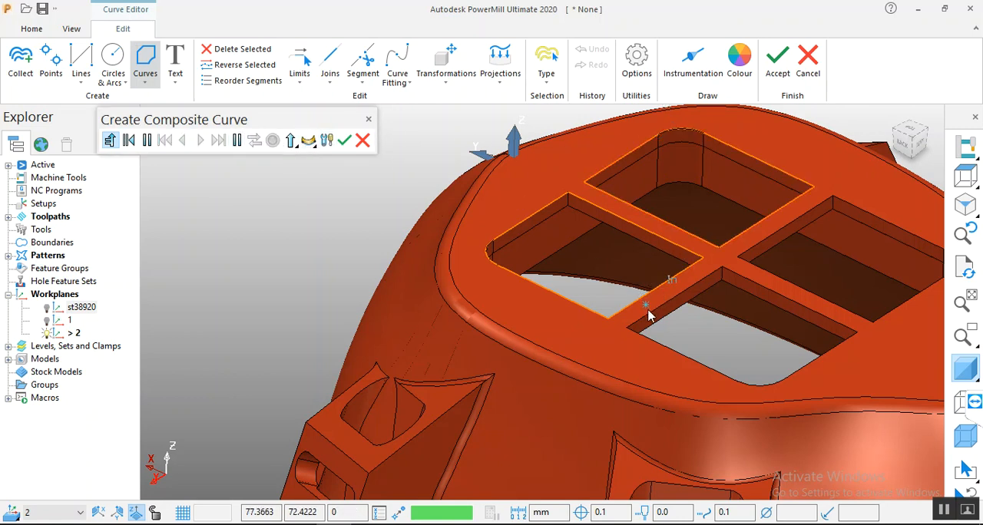
Step: Trace and save a closed composite curve along the upper edges of the grid opening on the lower-X, higher-Y side
left_click(637, 333)
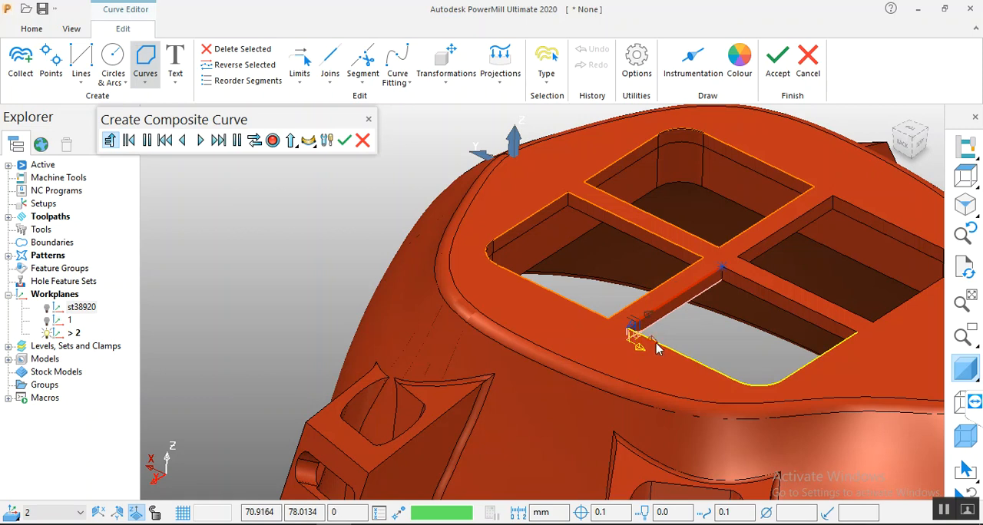
left_click(657, 344)
left_click(780, 378)
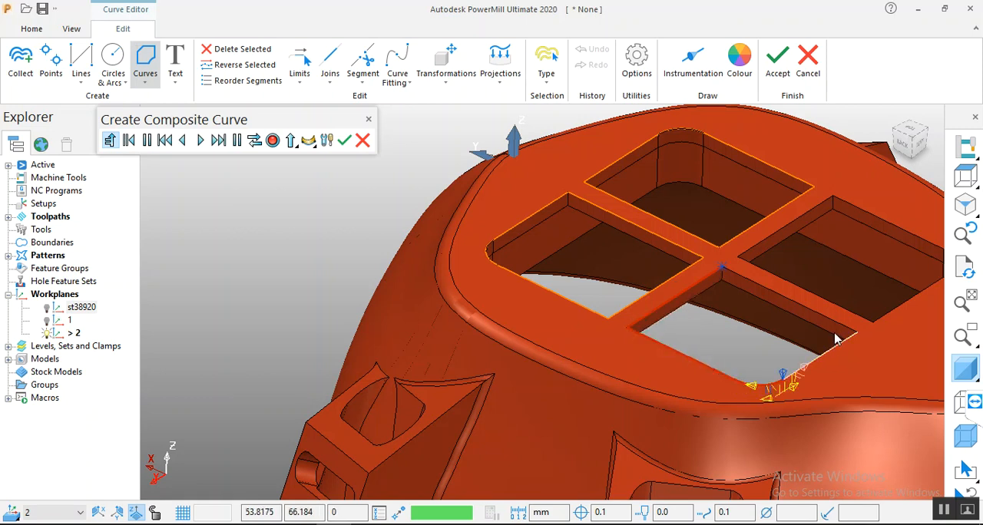
left_click(810, 362)
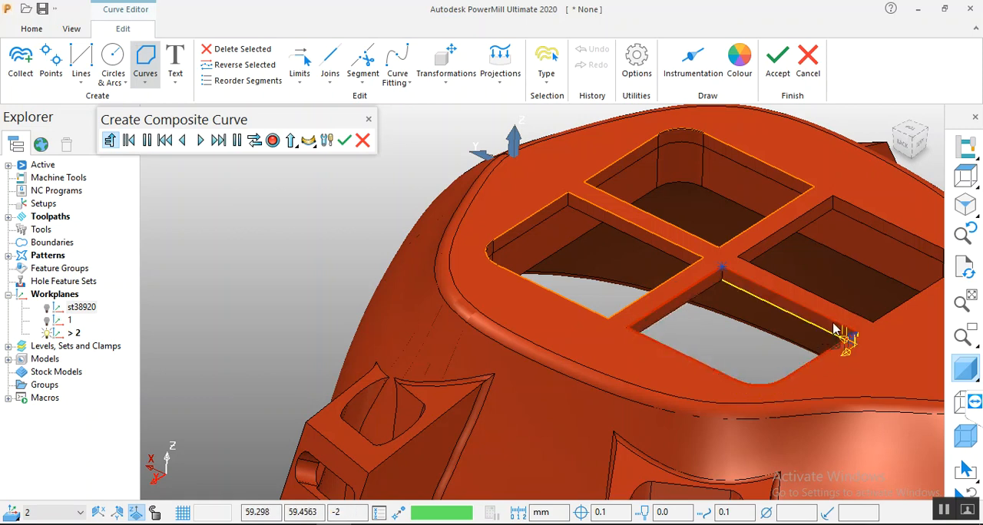
left_click(828, 321)
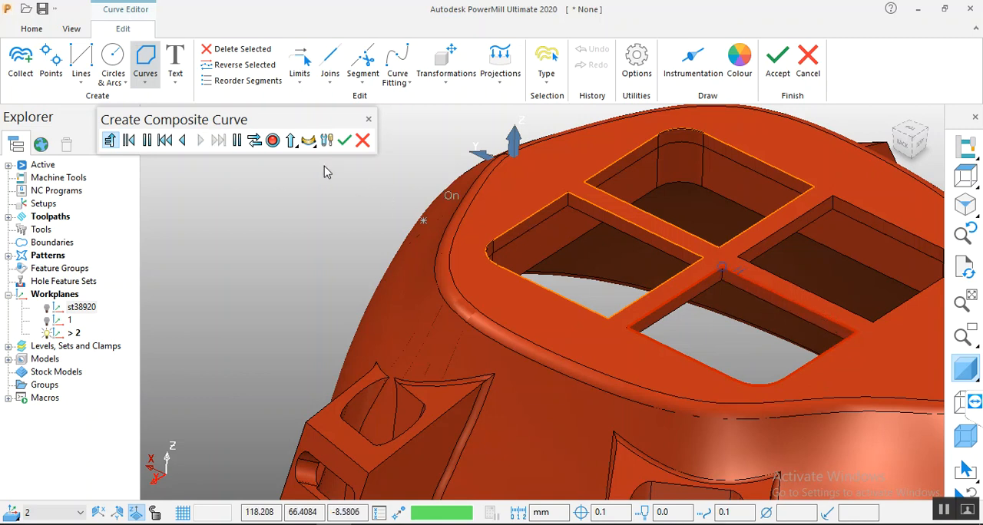
left_click(274, 142)
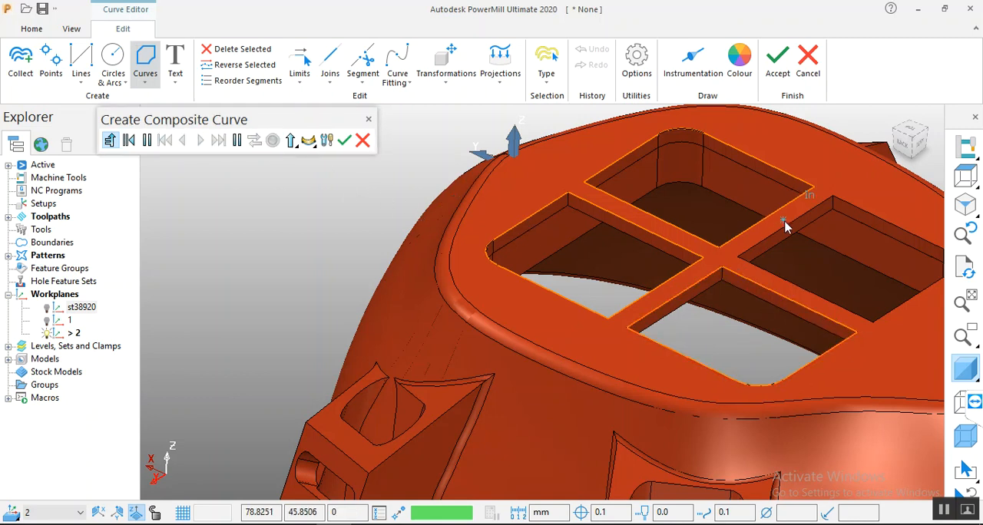
Step: Add a closed composite curve around the upper edge of the grid opening on the lower-X, lower-Y side
left_click(853, 215)
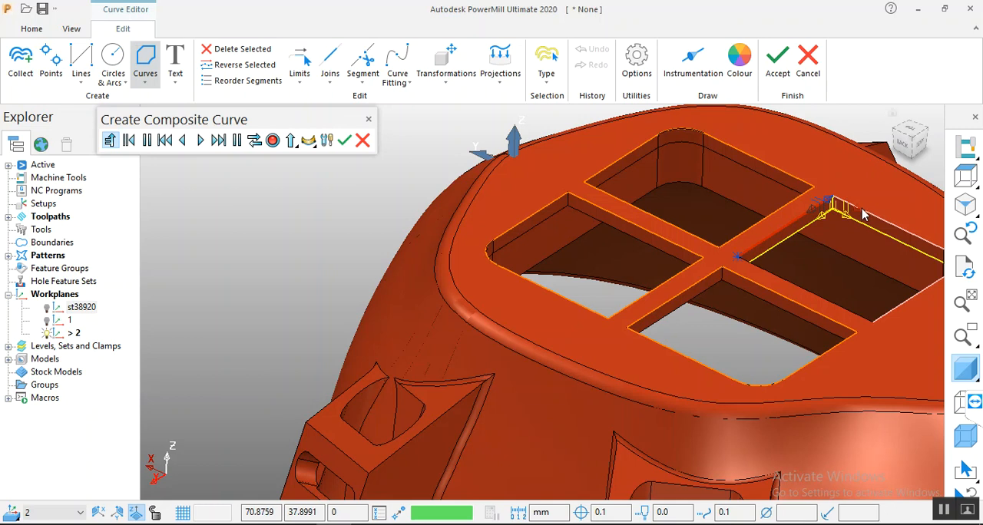
left_click(863, 211)
scroll(867, 257, "up", 5)
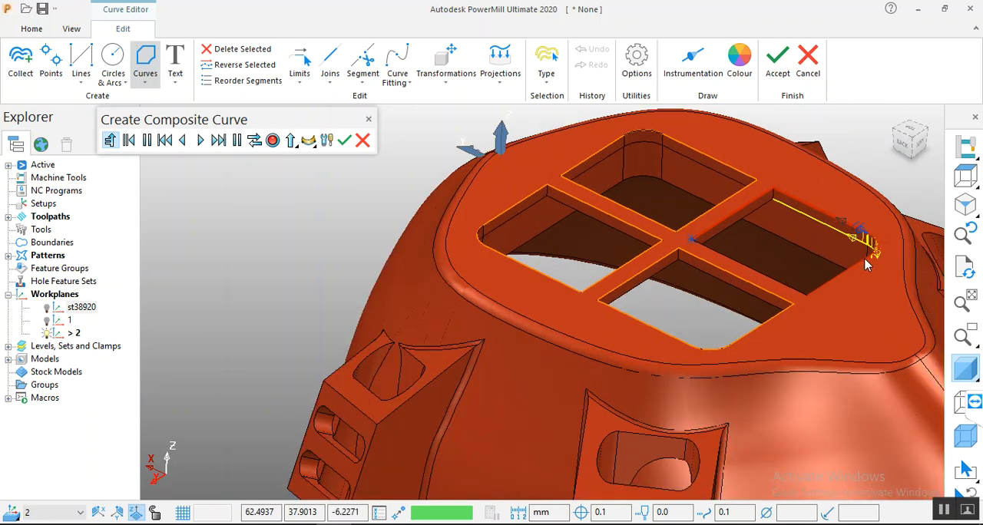
scroll(882, 236, "up", 2)
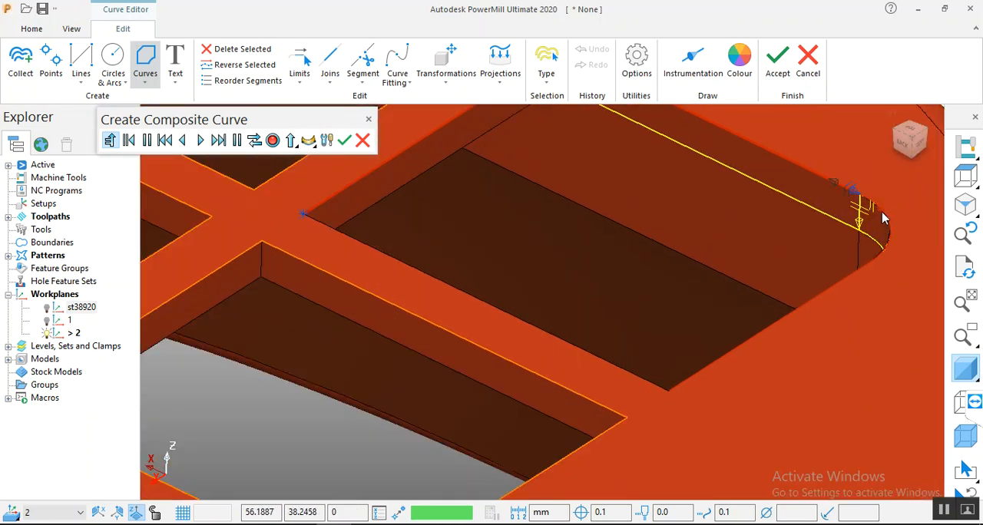
left_click(883, 213)
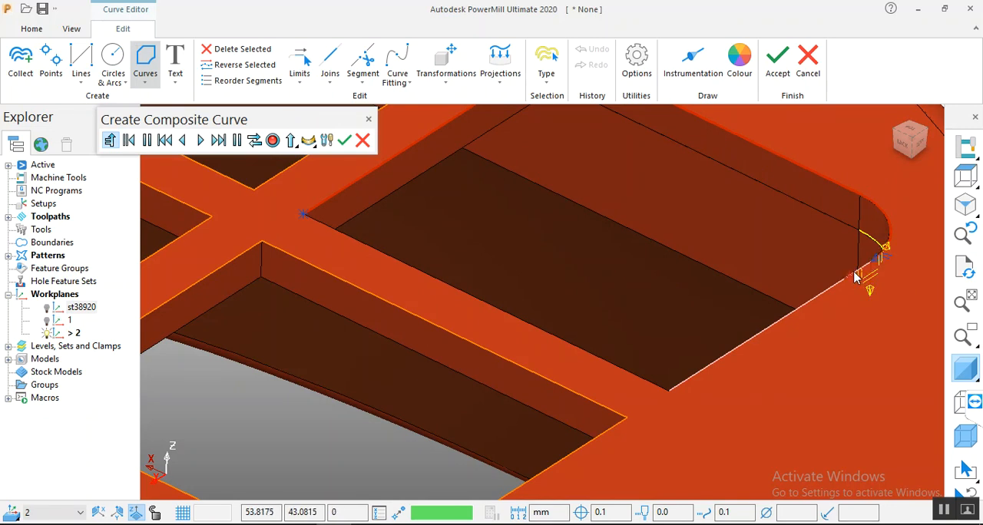
scroll(776, 233, "down", 4)
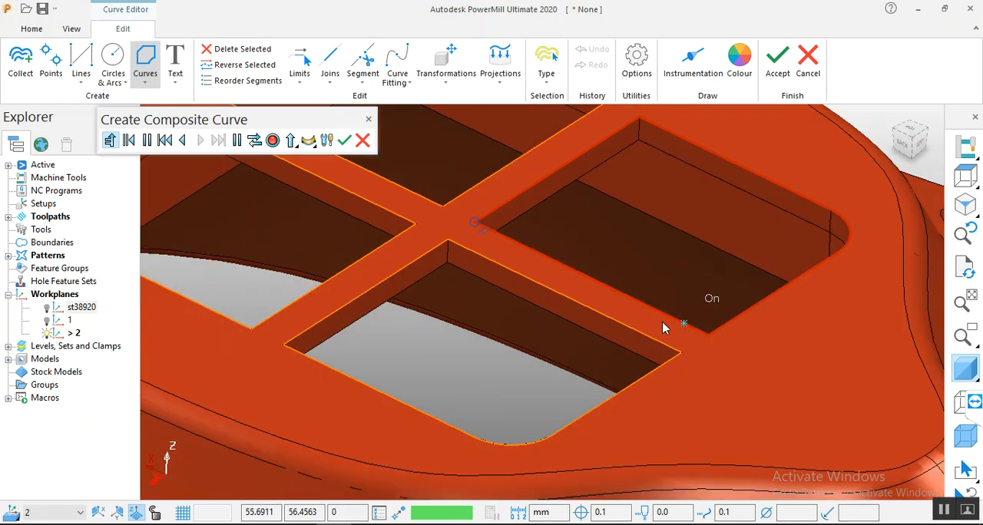
left_click(273, 140)
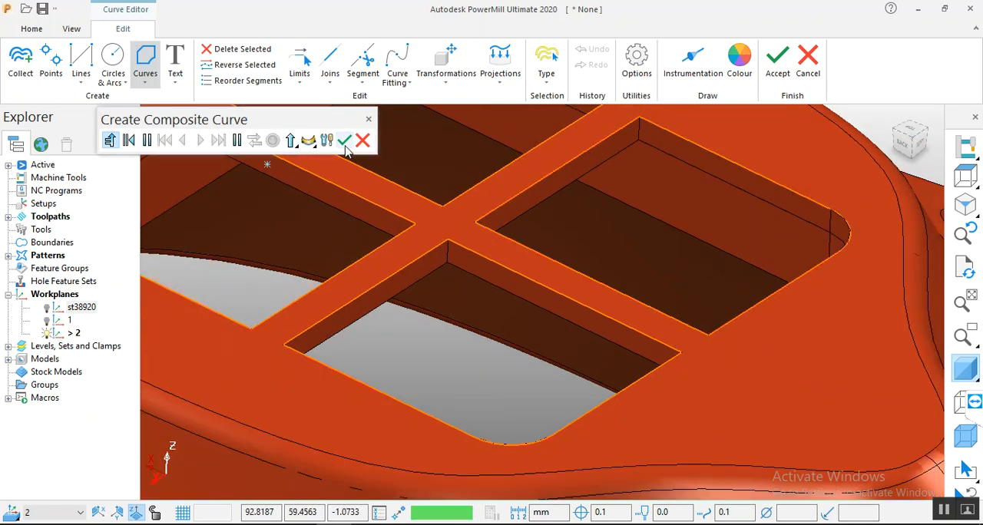
Step: Finish composite curve creation and accept the edited pattern for the toolpath's curves definition
left_click(343, 140)
middle_click_drag(408, 211, 571, 281)
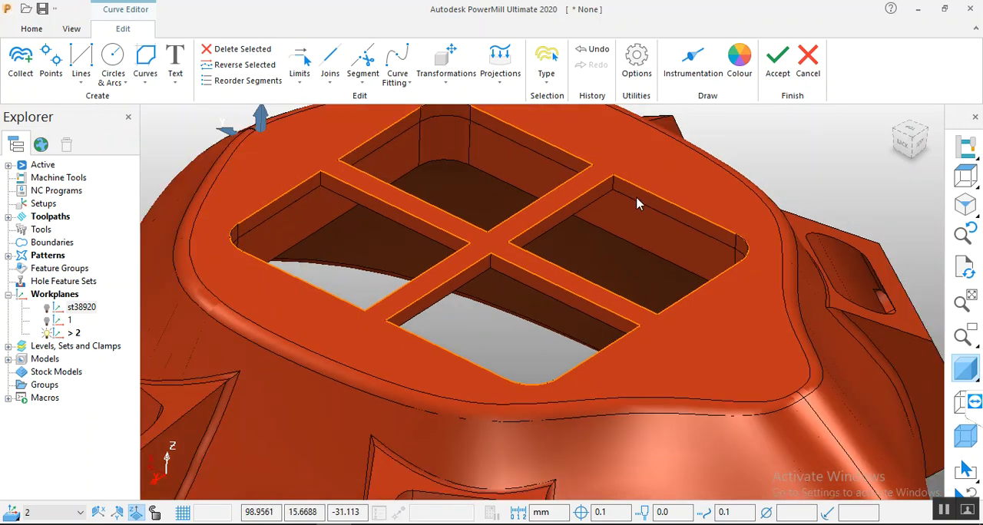
left_click(777, 61)
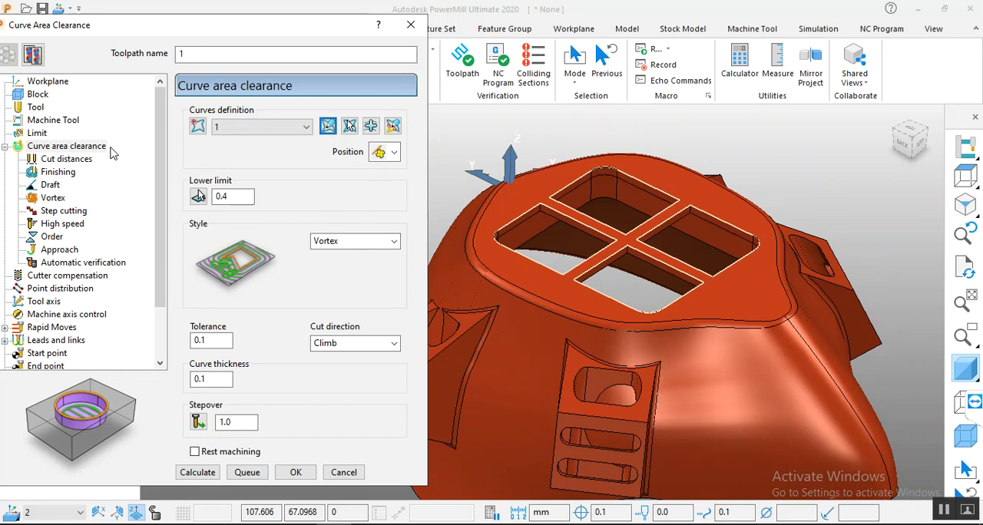
Step: Edit the toolpath's machining sections and switch the machining side of all four curves to the inside of the openings
left_click_drag(156, 33, 184, 29)
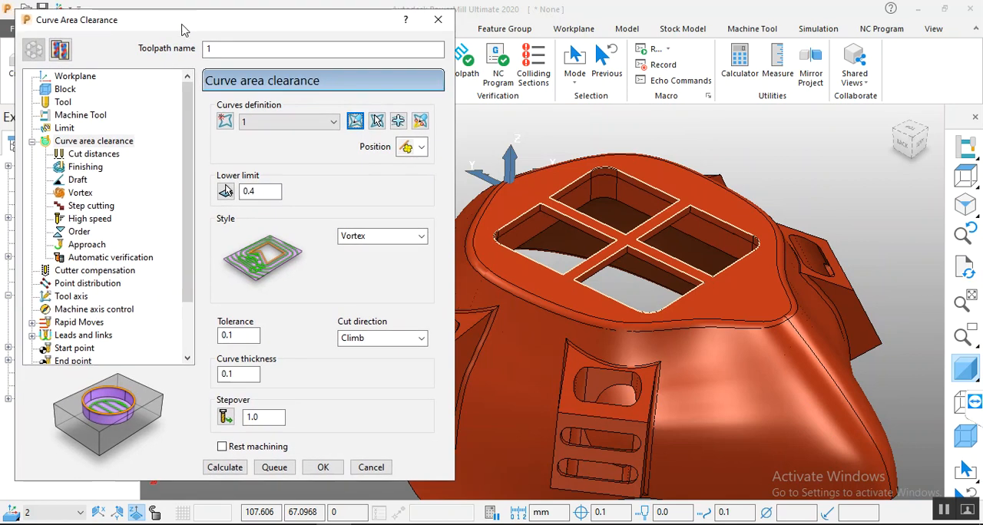
left_click(420, 122)
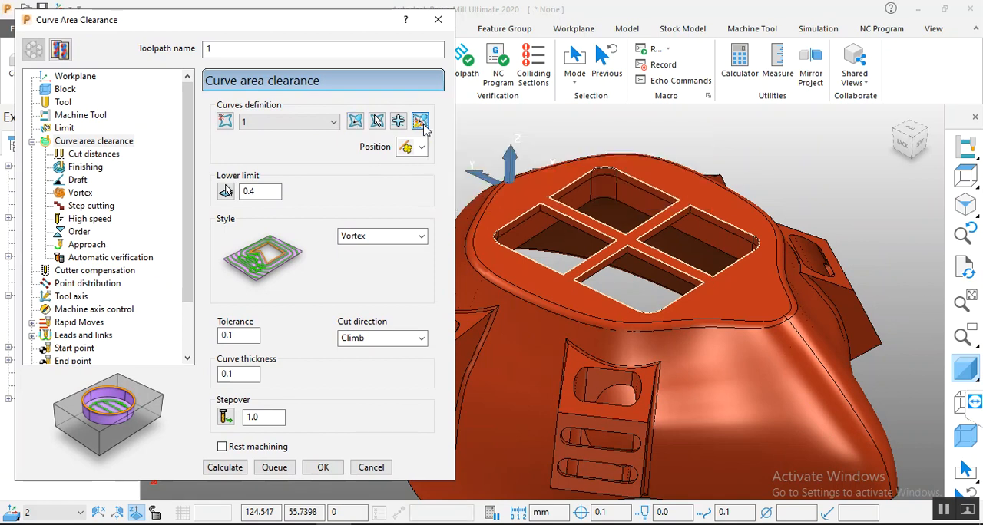
left_click(21, 65)
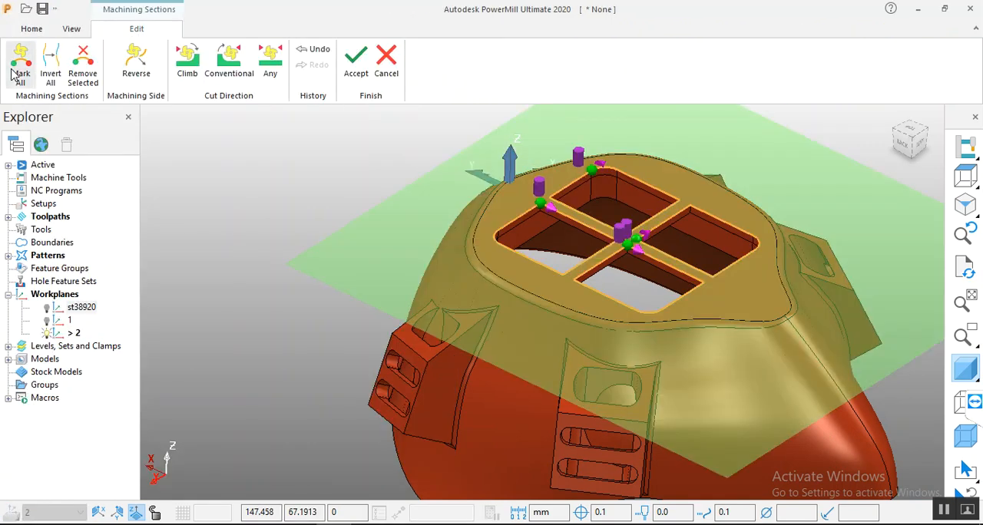
scroll(664, 194, "up", 3)
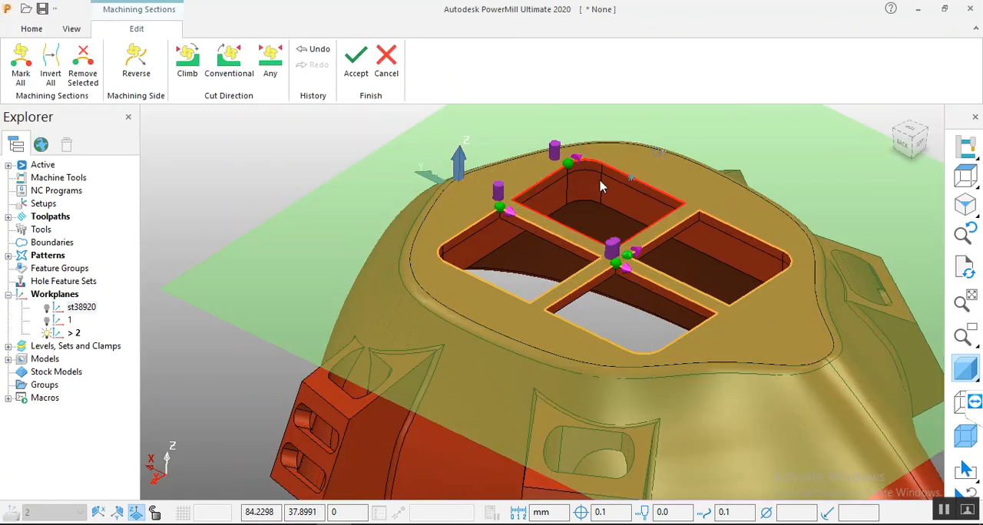
left_click(503, 198)
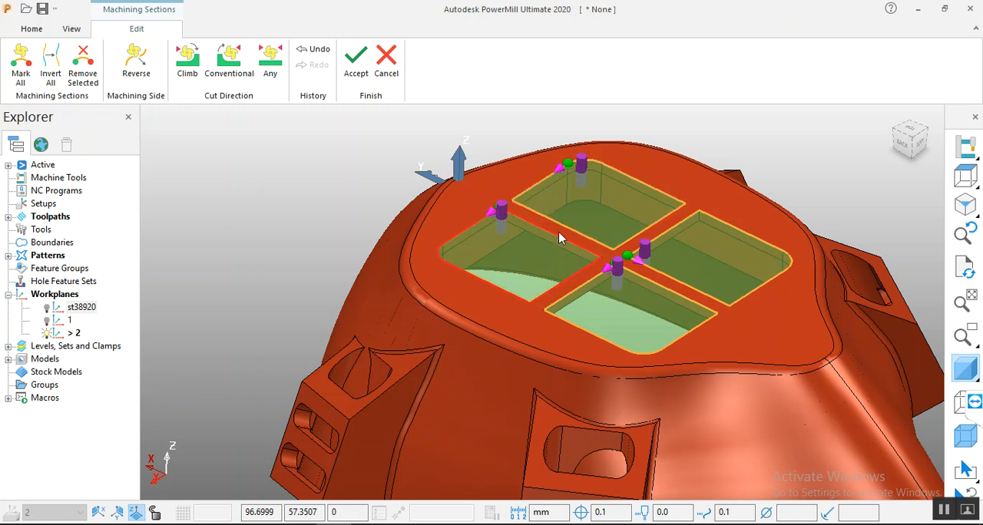
Step: Check the machining side and cut direction markers on all four grid openings and accept the machining sections
scroll(581, 244, "up", 3)
middle_click_drag(582, 243, 560, 255)
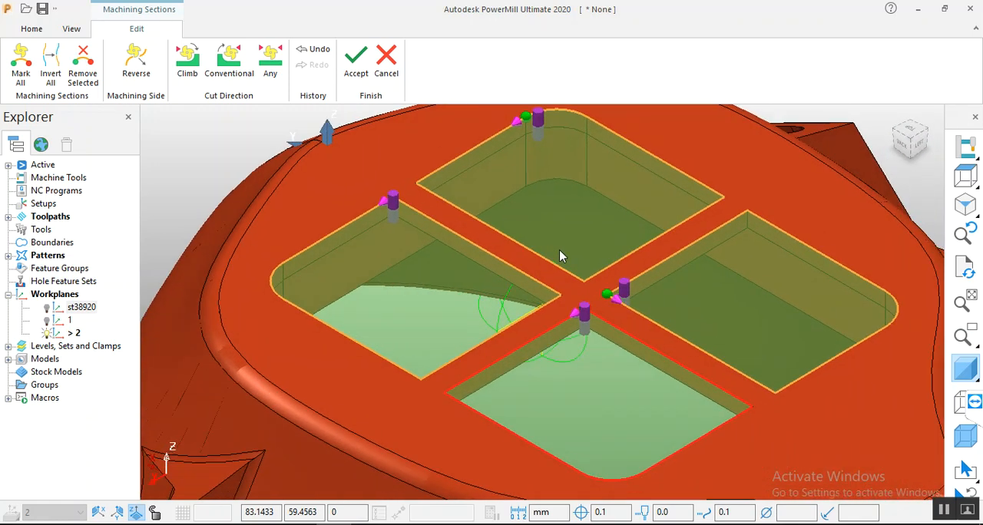
scroll(562, 261, "down", 2)
scroll(648, 304, "down", 2)
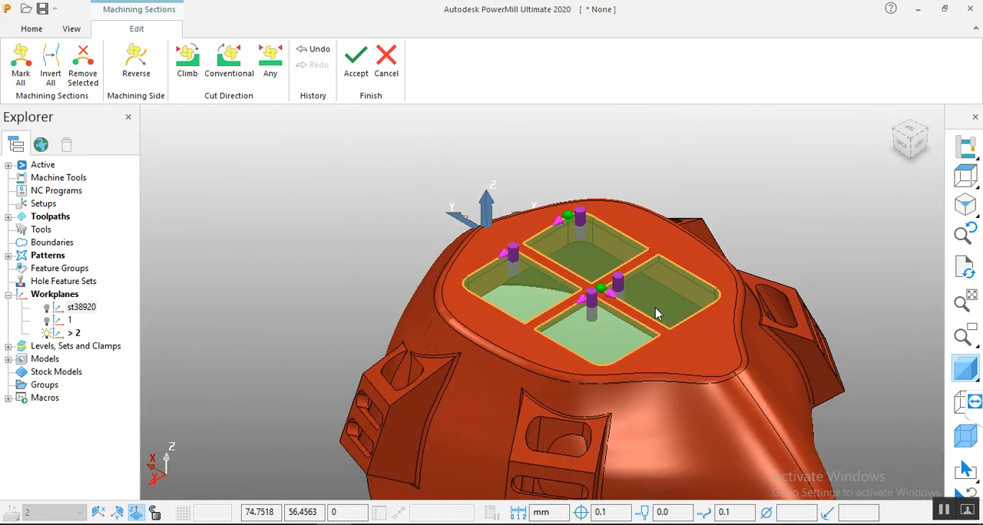
scroll(648, 304, "up", 1)
middle_click_drag(669, 312, 561, 201)
scroll(538, 191, "down", 3)
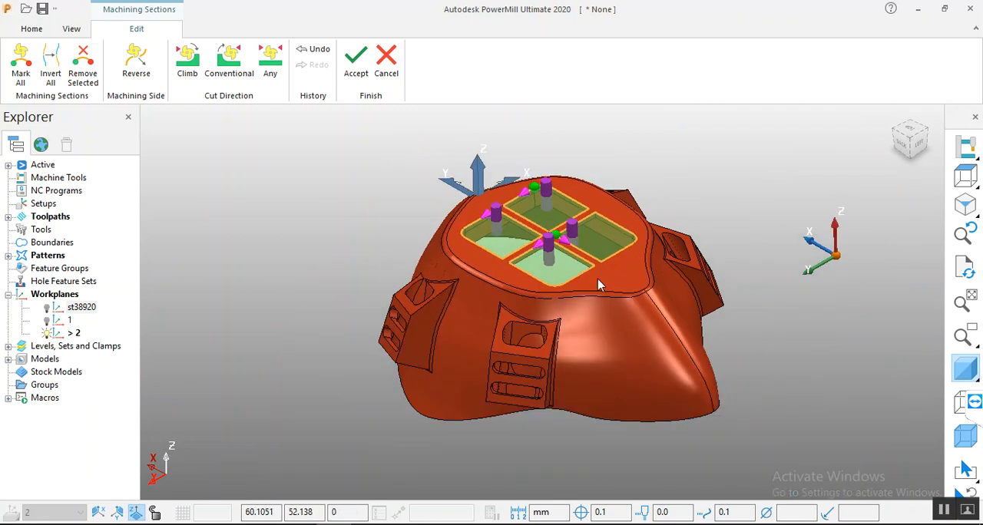
scroll(592, 284, "up", 2)
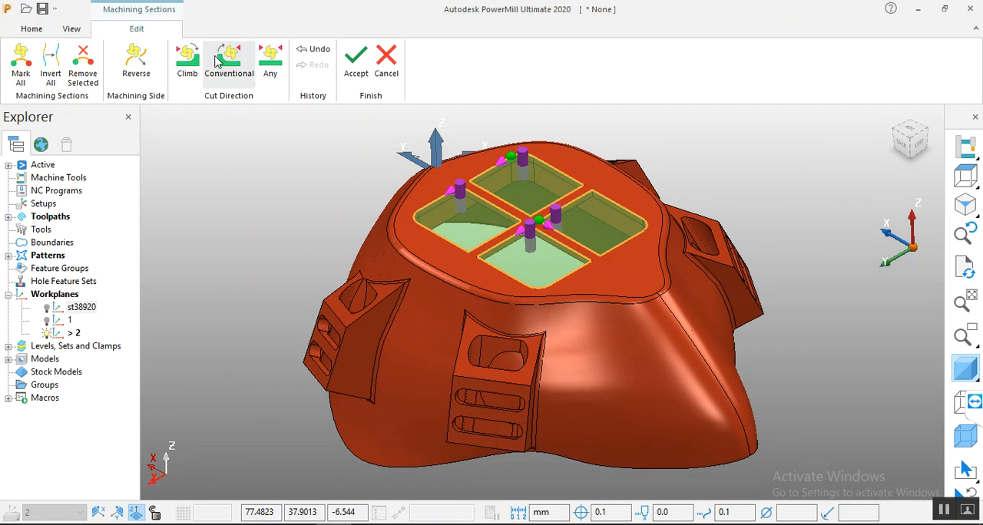
left_click(357, 75)
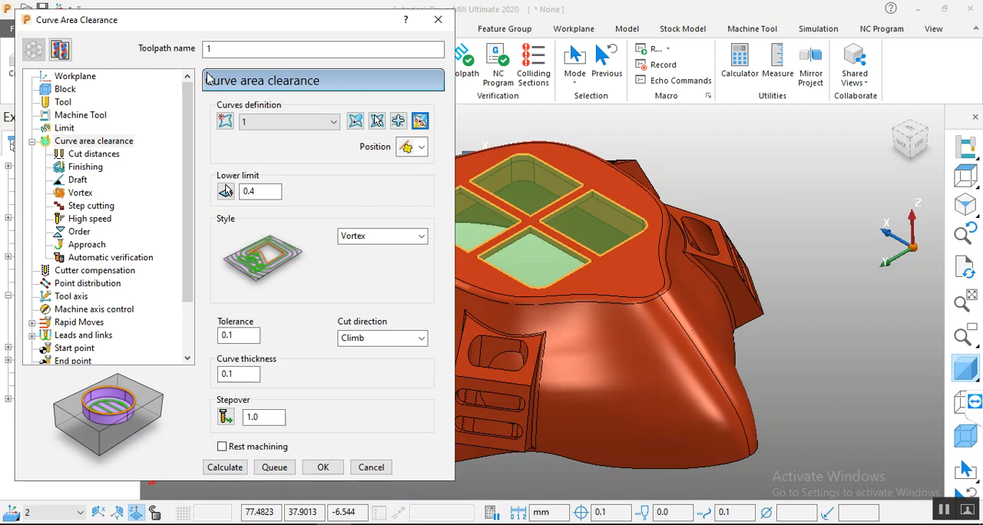
Step: Try out the Raster, Offset and Vortex styles for the curve area clearance toolpath
left_click(421, 235)
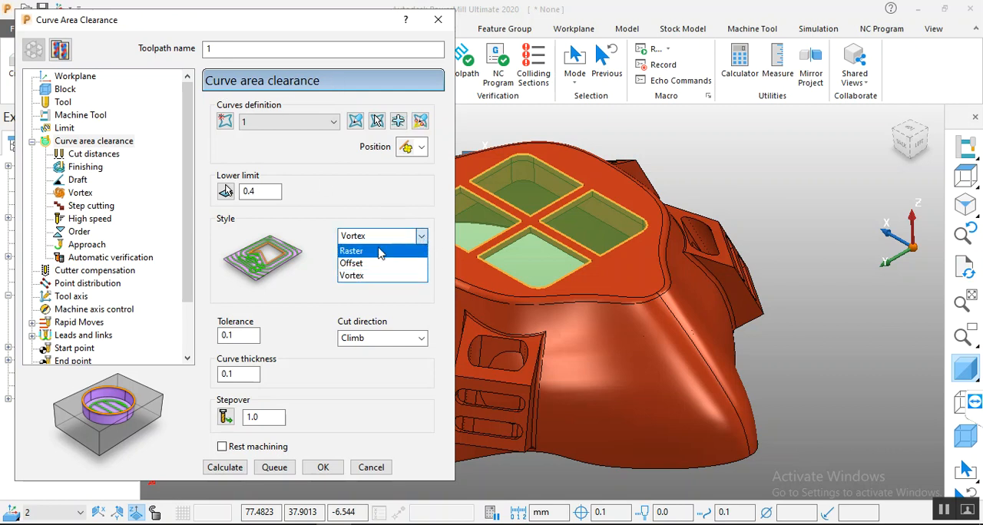
left_click(415, 247)
left_click(427, 242)
left_click(384, 259)
left_click(427, 243)
left_click(382, 271)
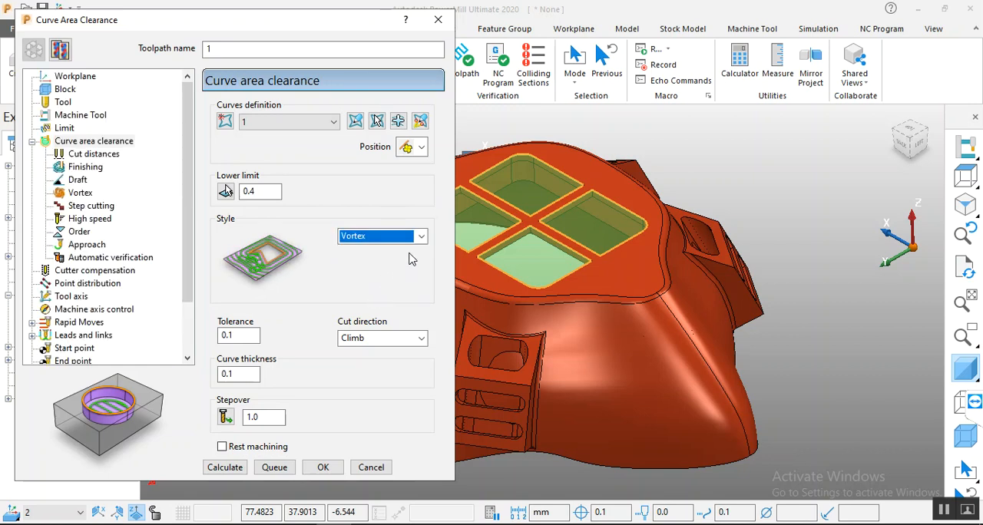
left_click(415, 240)
left_click(389, 252)
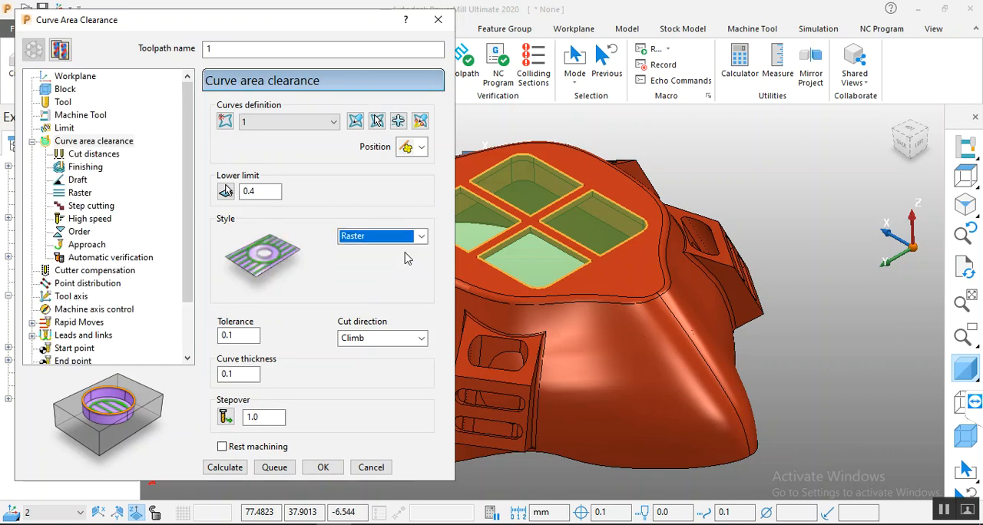
Step: Set the curve area clearance style to Offset
left_click(421, 241)
left_click(386, 263)
left_click(424, 239)
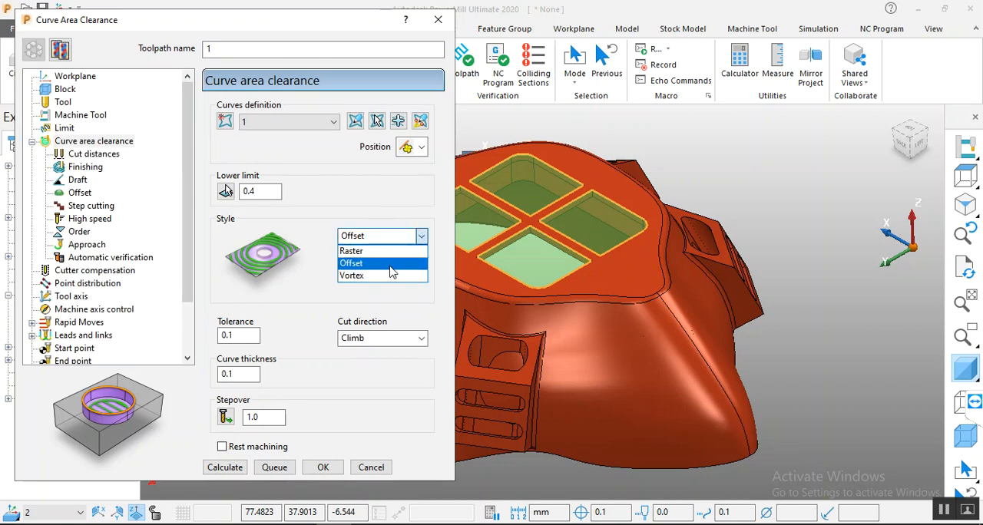
left_click(387, 264)
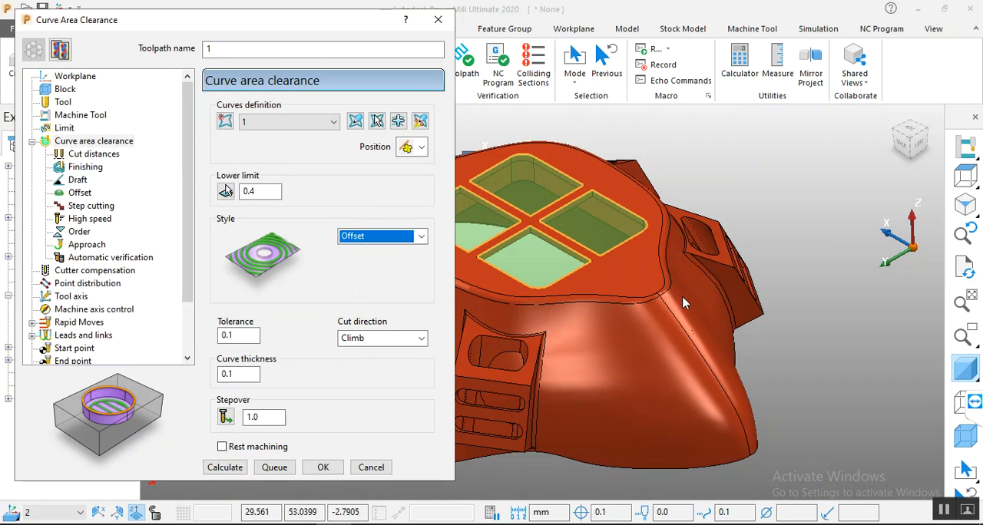
Step: Set the toolpath's lower limit to -2.0 by picking the Z height at the key-point below a grid opening's upper corner
scroll(679, 298, "down", 2)
scroll(535, 252, "up", 5)
scroll(600, 265, "down", 3)
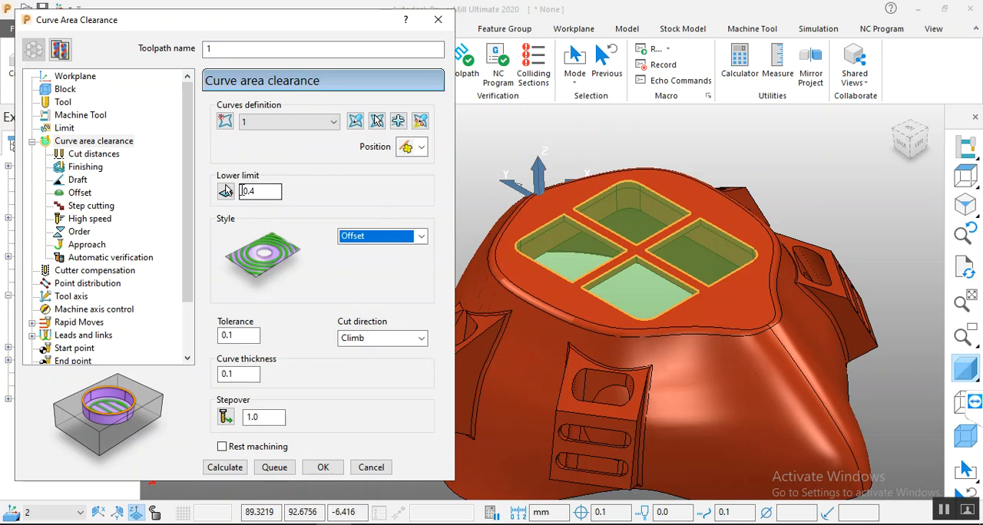
left_click(261, 190)
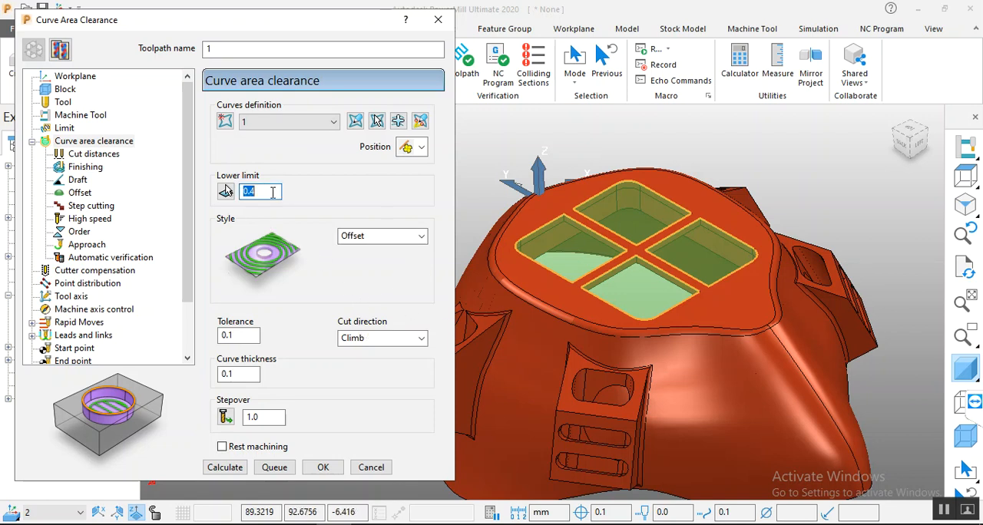
scroll(552, 216, "up", 5)
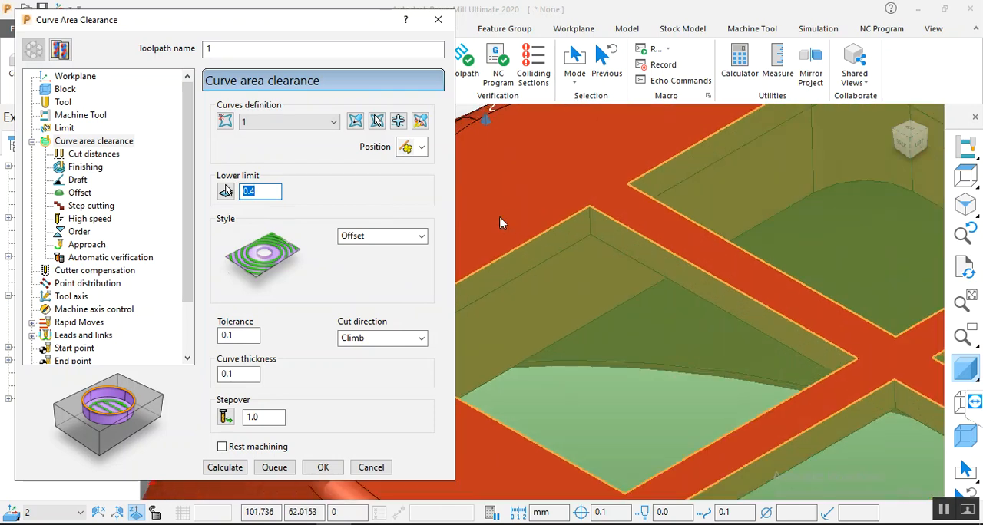
left_click(225, 191)
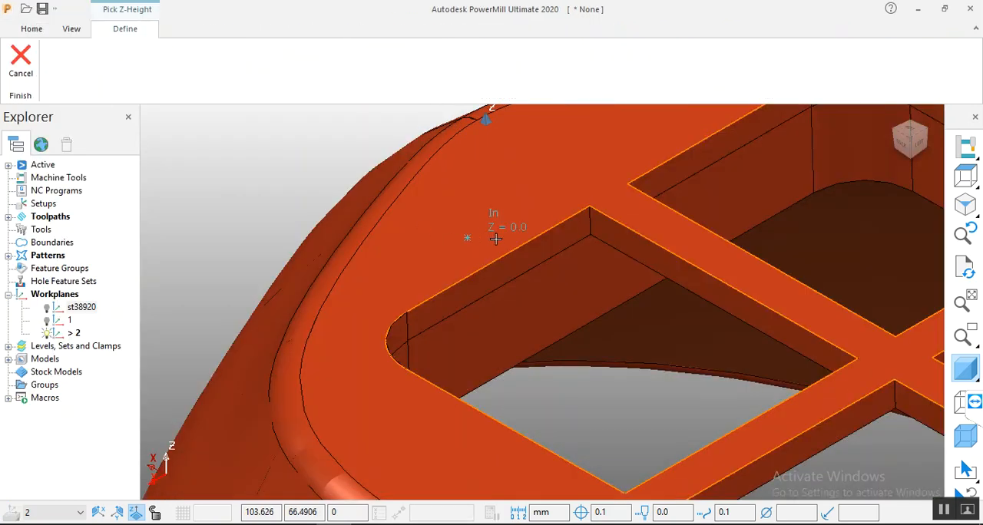
left_click(590, 235)
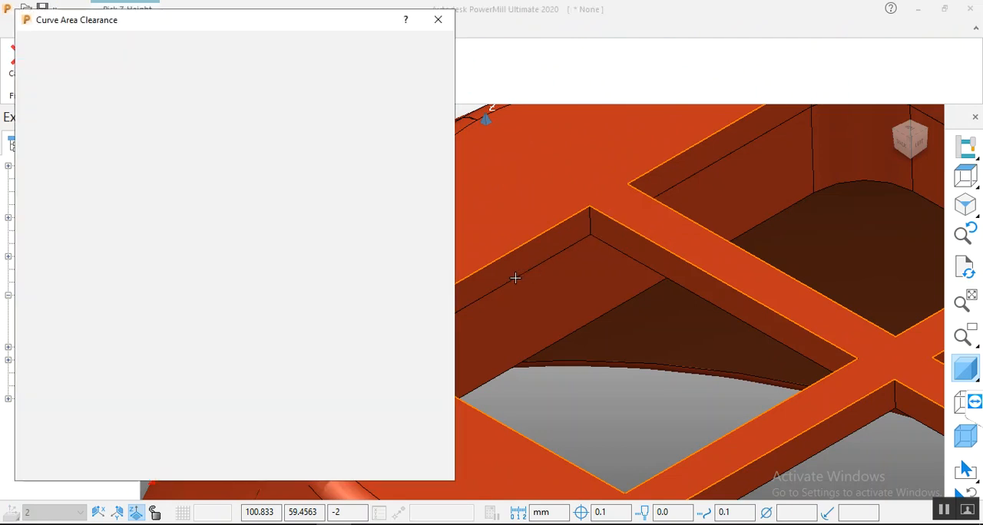
left_click(266, 196)
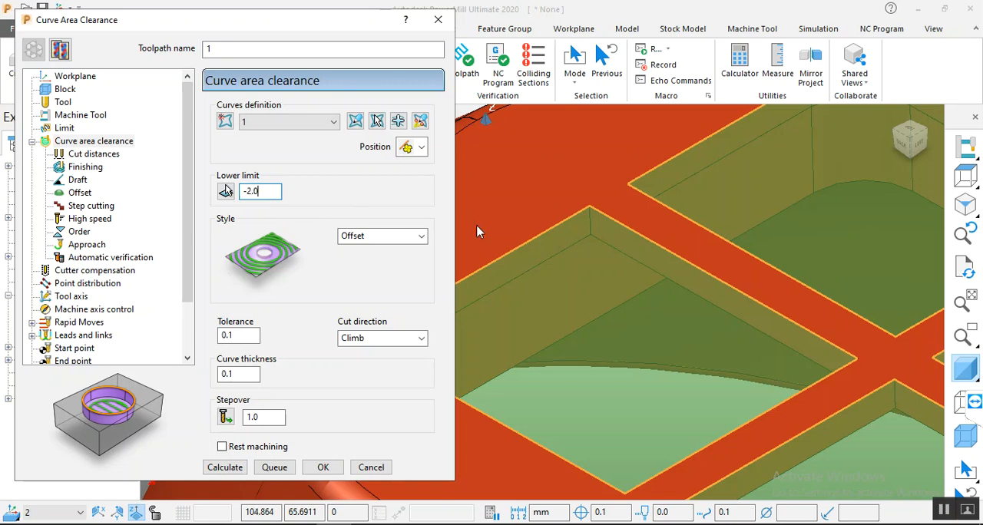
scroll(637, 259, "down", 5)
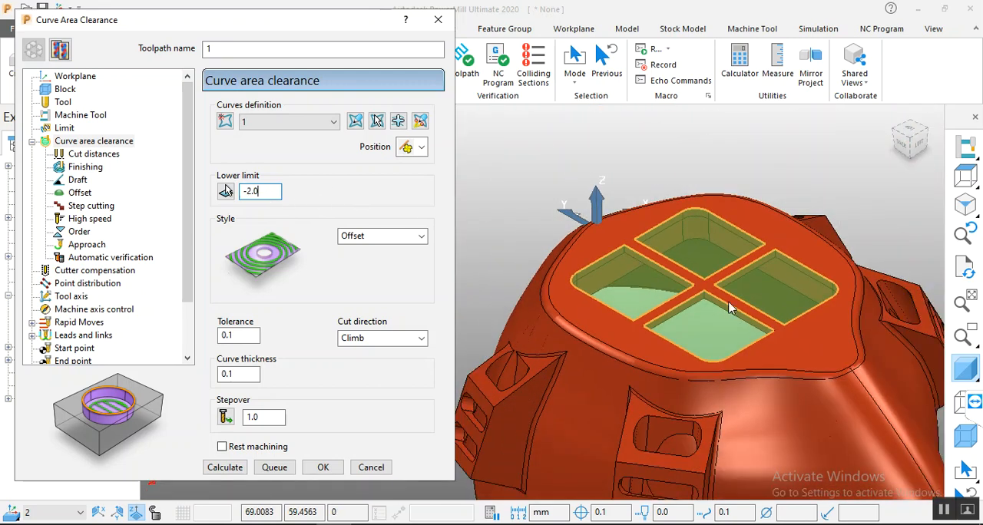
scroll(634, 261, "up", 2)
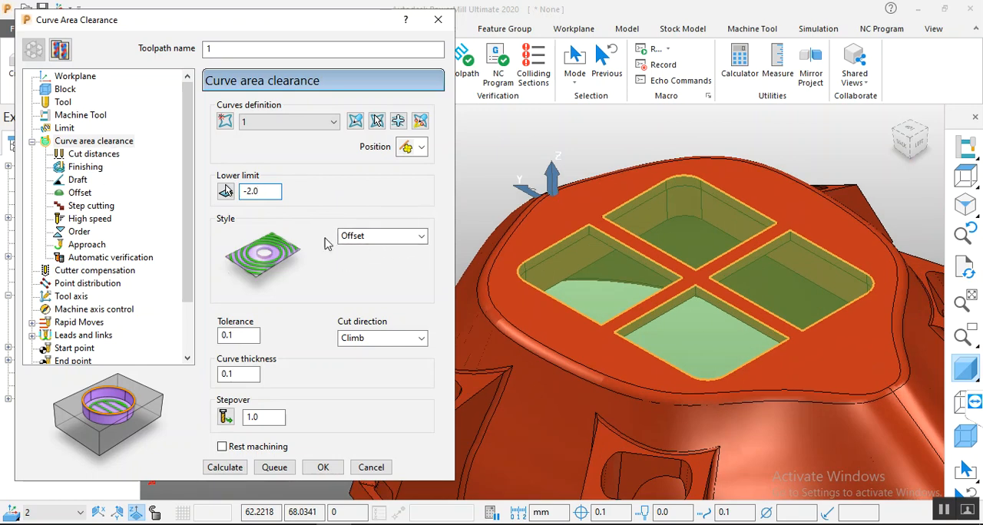
Step: Compare the advanced settings of the Offset and Raster styles and return the toolpath style to Offset
left_click(87, 194)
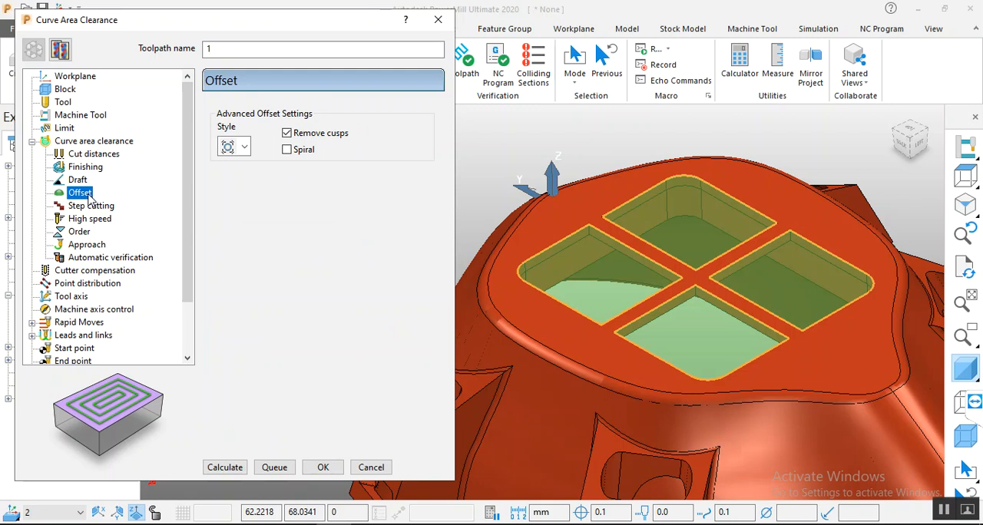
left_click(92, 141)
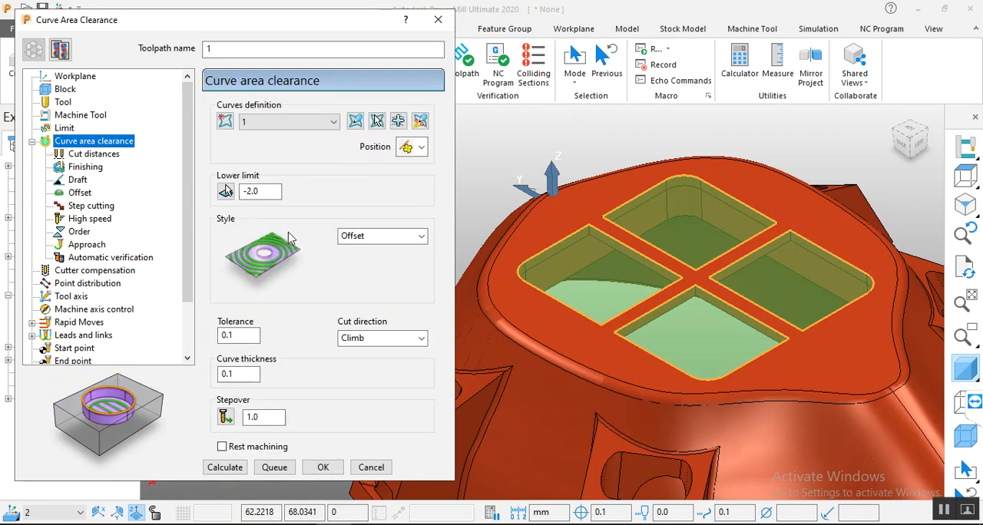
left_click(384, 236)
left_click(357, 249)
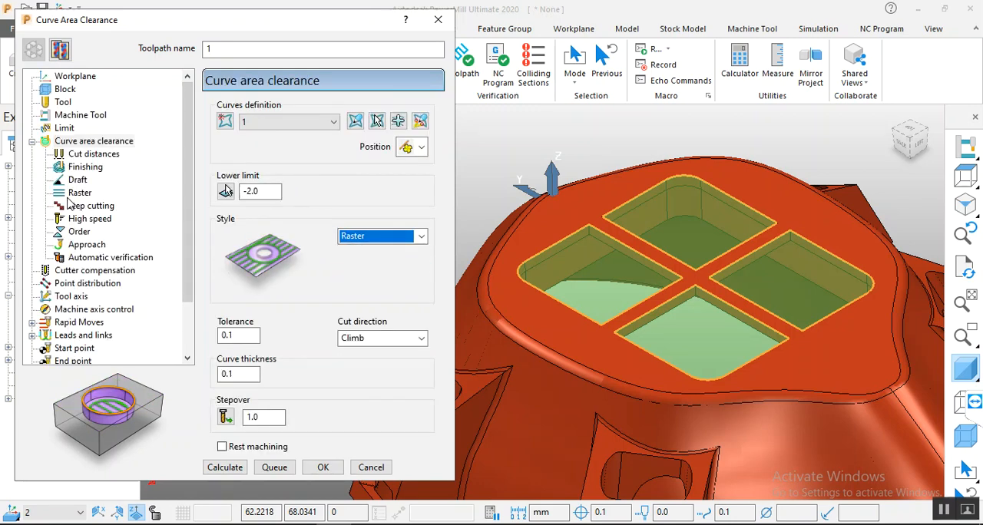
left_click(79, 194)
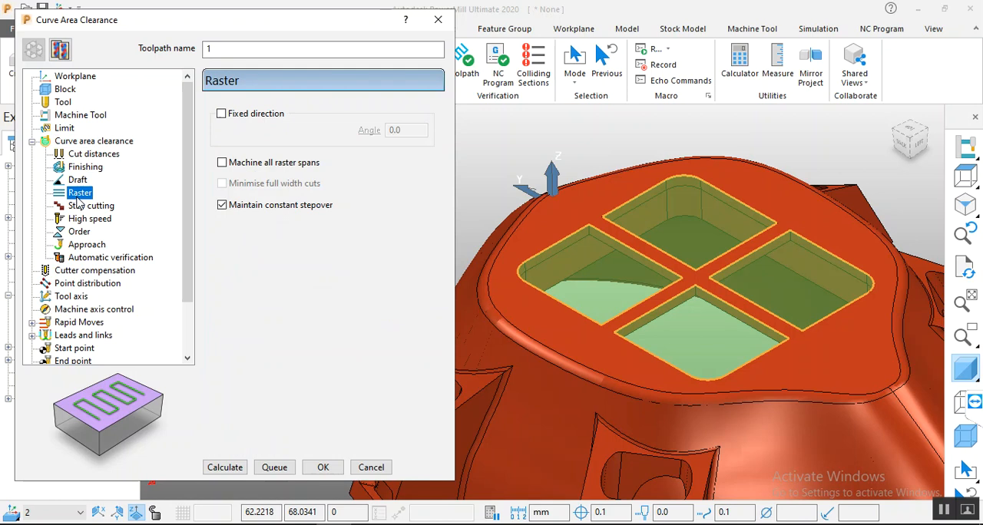
left_click(77, 142)
left_click(407, 237)
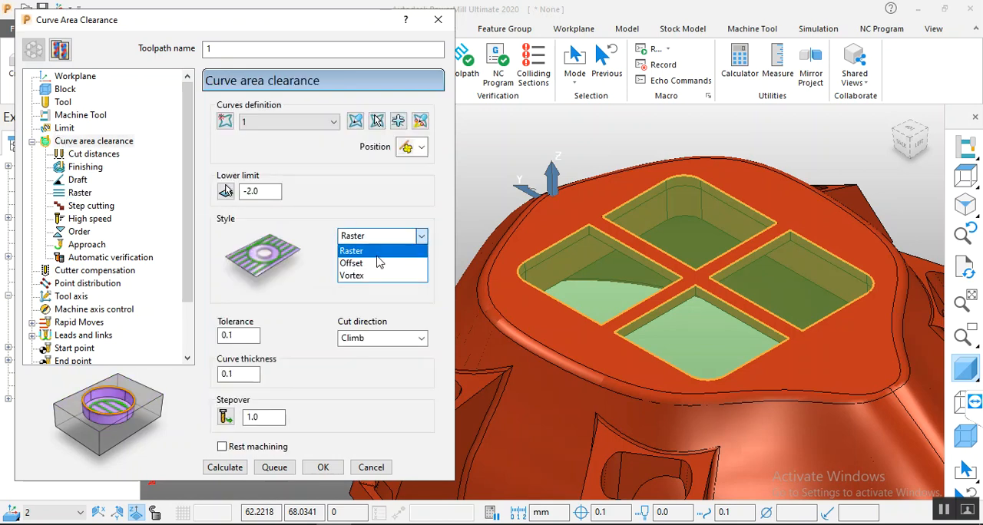
left_click(375, 264)
Step: Choose the offset machining style in the advanced offset settings
left_click(79, 193)
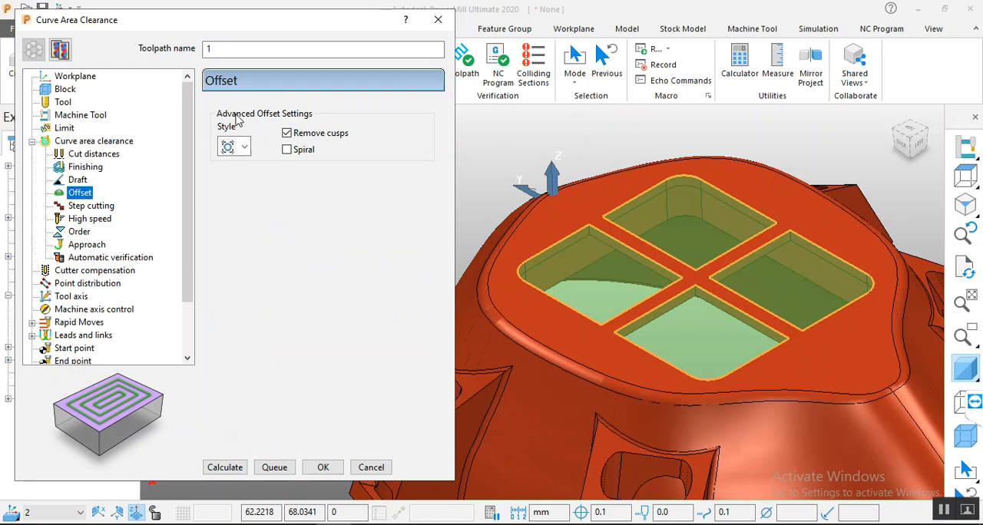
left_click(245, 147)
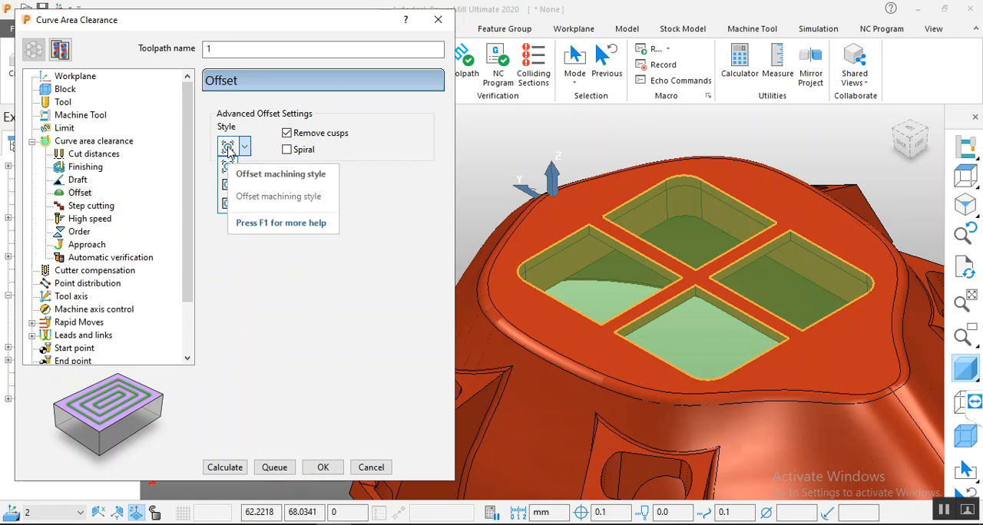
left_click(229, 151)
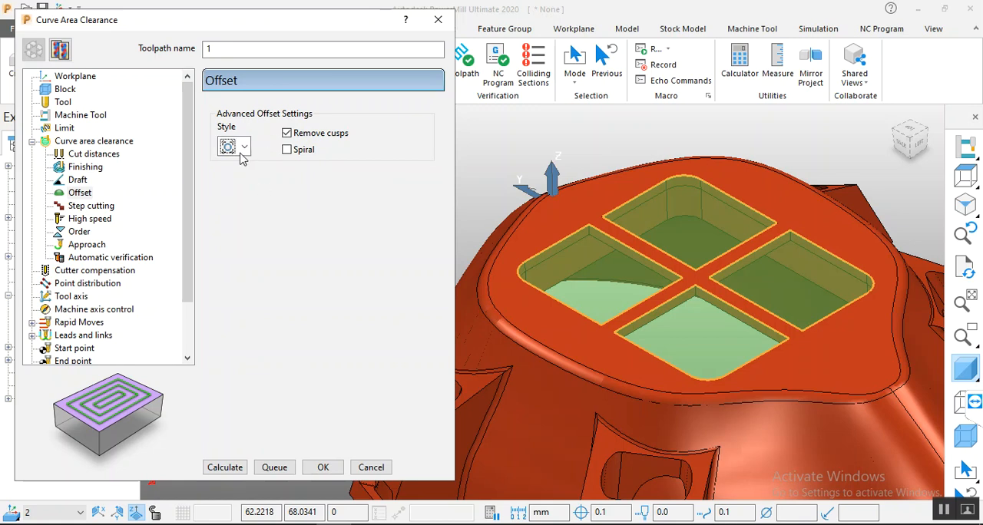
left_click(100, 141)
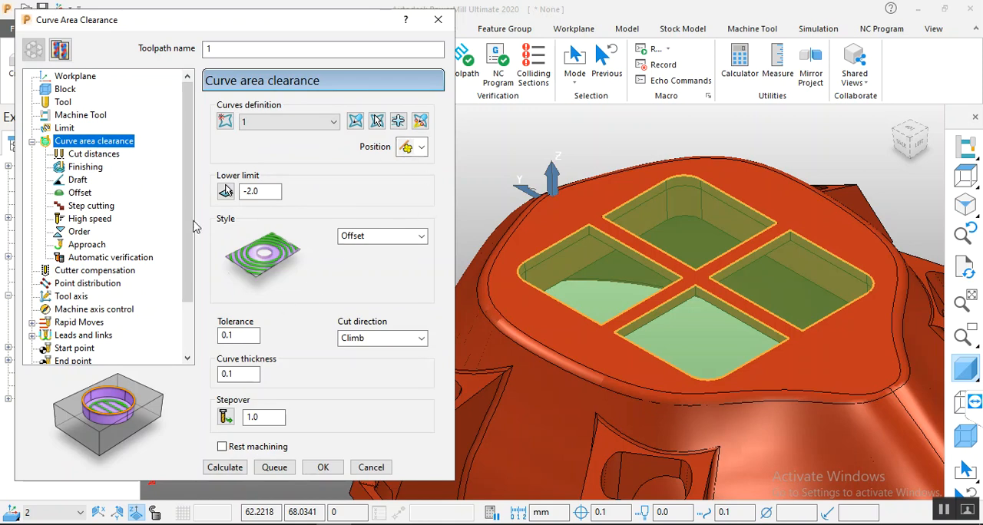
double_click(243, 374)
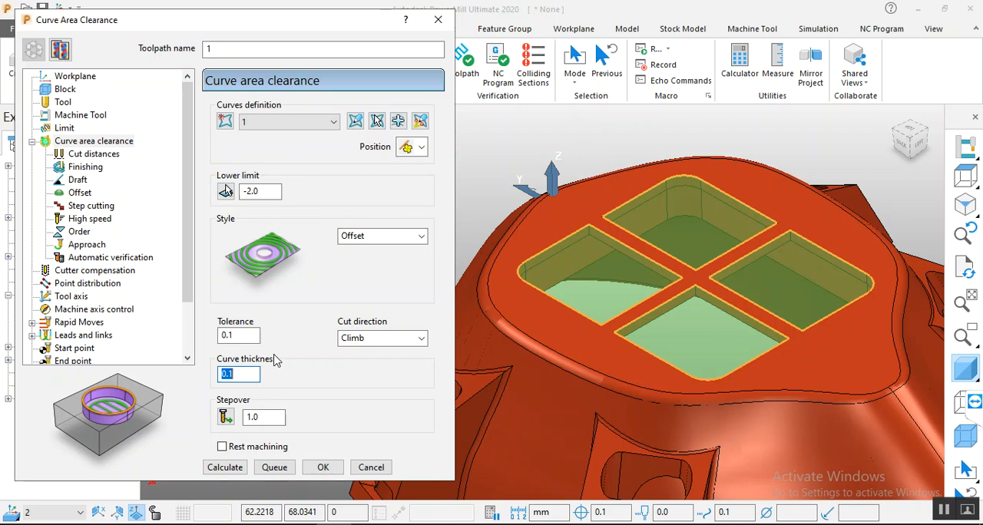
double_click(267, 420)
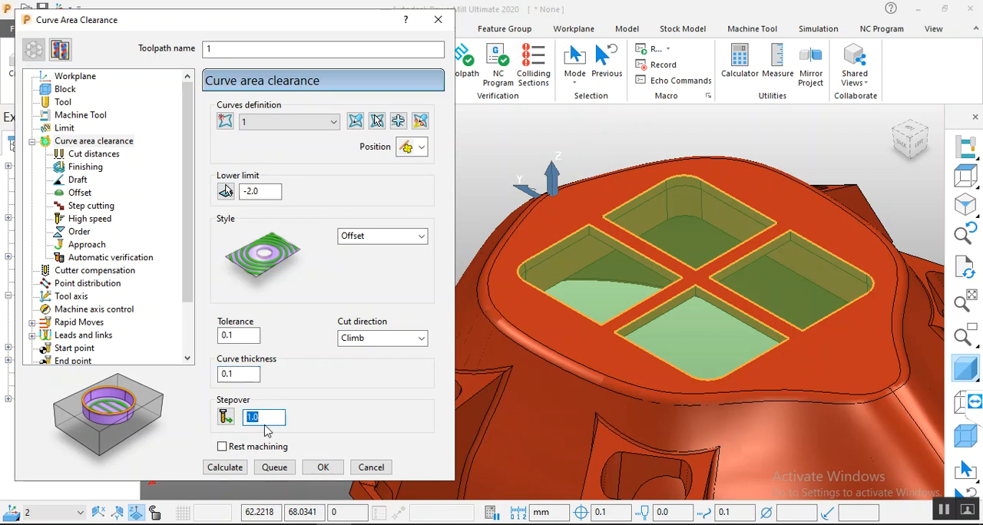
Step: Create an end mill tool for the toolpath and set its diameter to 6
left_click(63, 102)
left_click(266, 110)
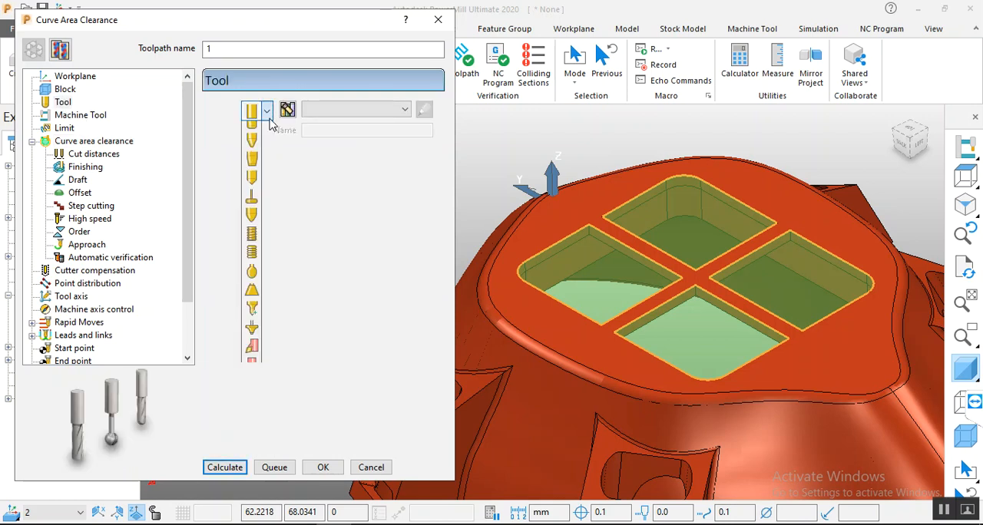
left_click(256, 134)
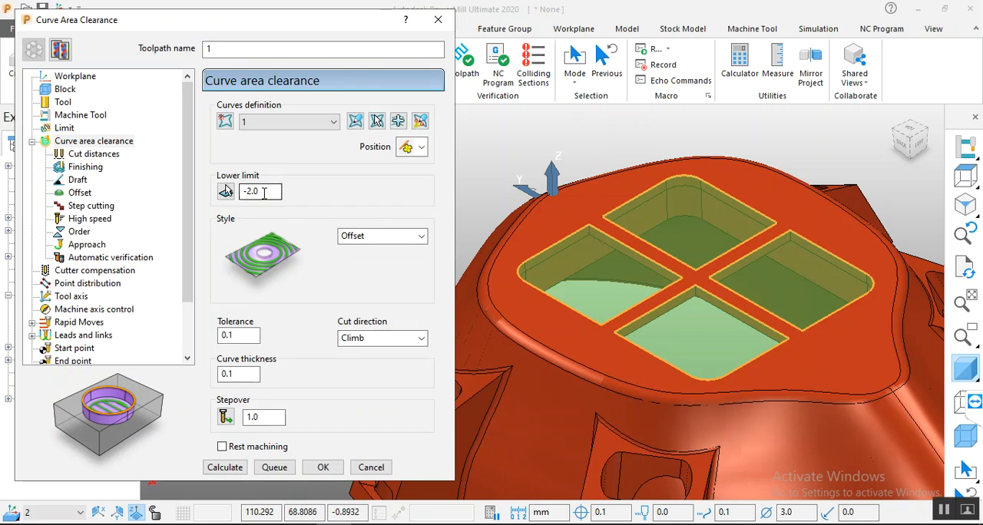
left_click(62, 103)
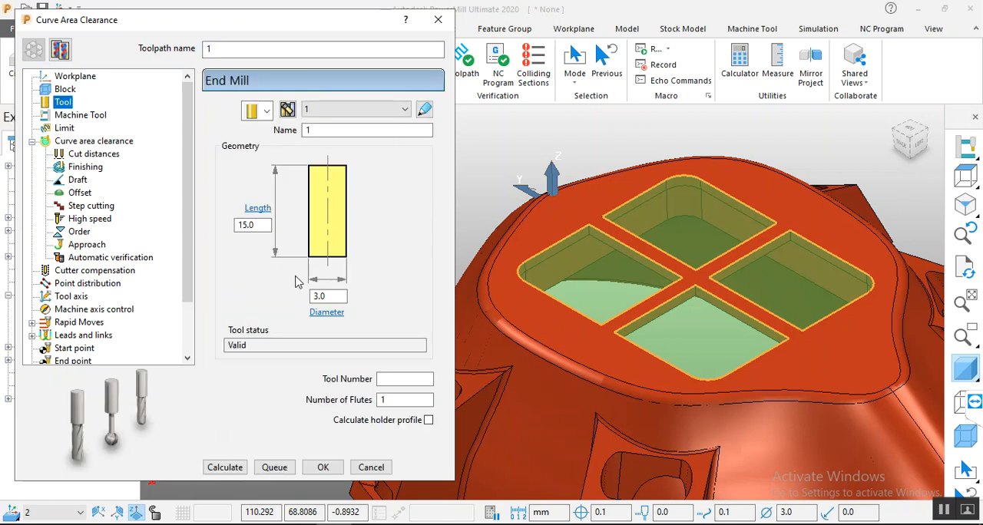
left_click(339, 313)
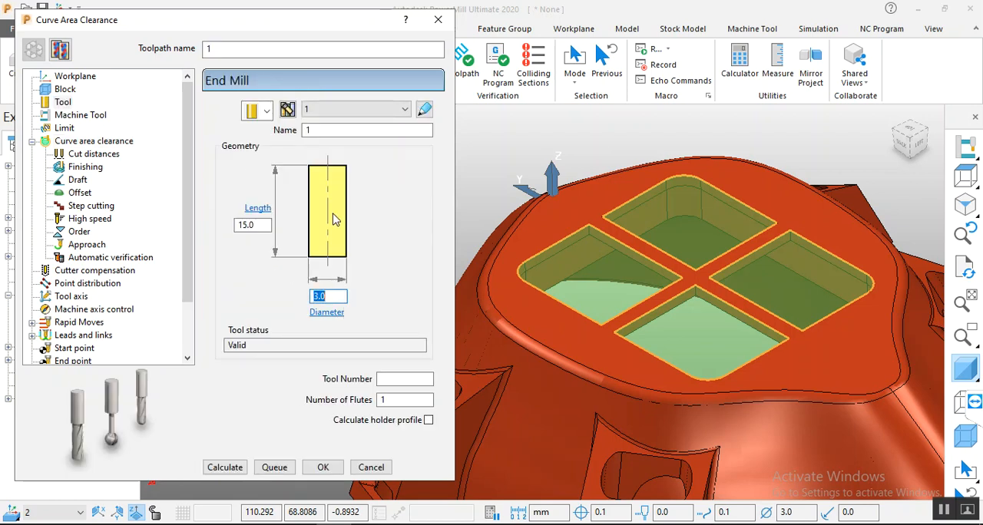
type("6")
left_click(255, 226)
Step: Set the curve area clearance stepover to 2.5 and the cut direction to Any
left_click(107, 143)
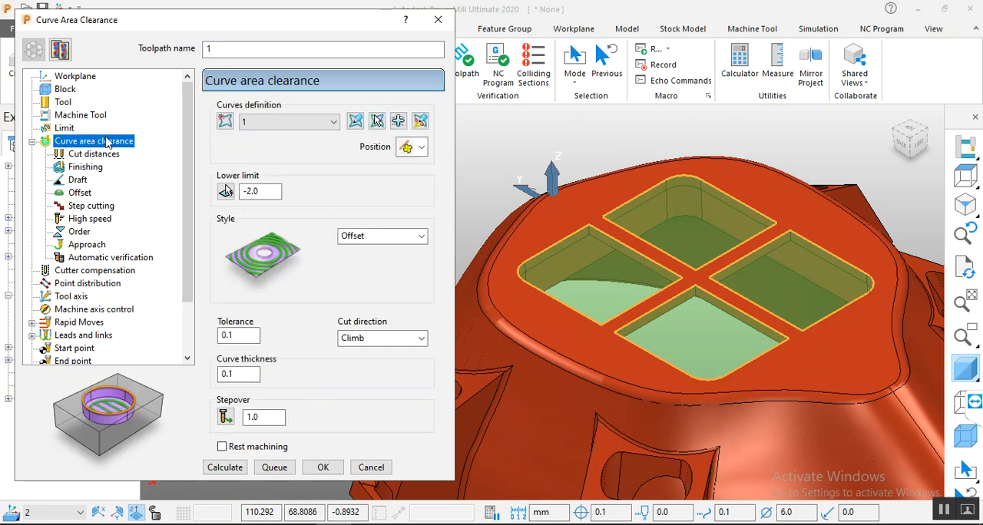
double_click(268, 419)
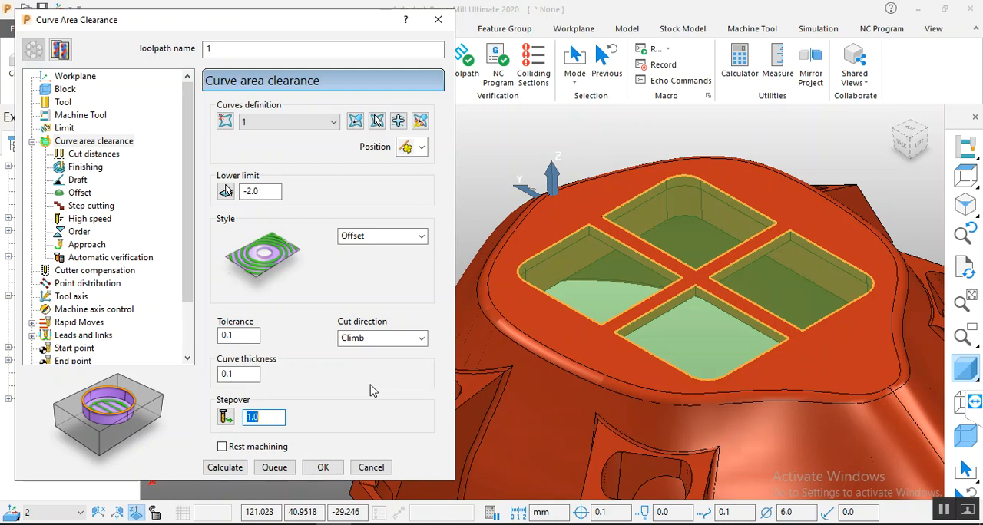
type("2.5")
left_click(399, 339)
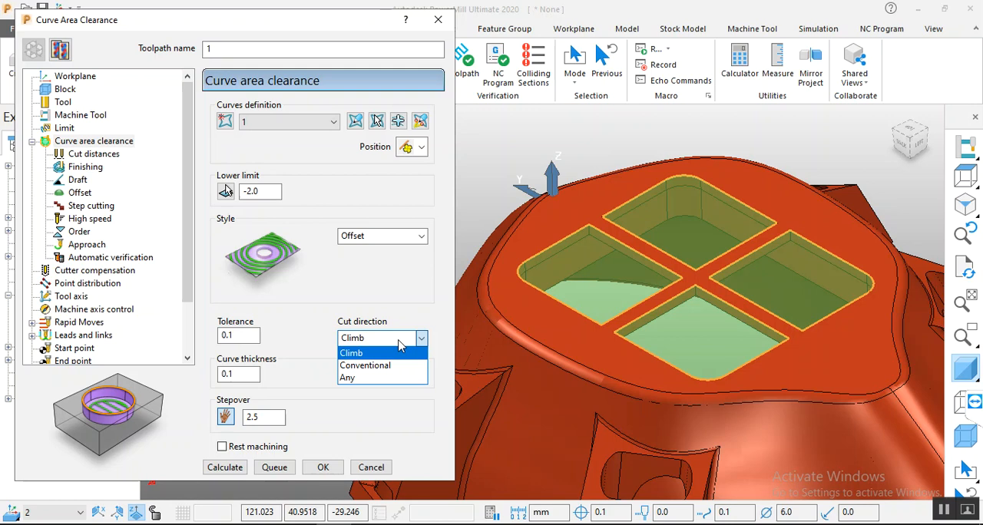
left_click(379, 378)
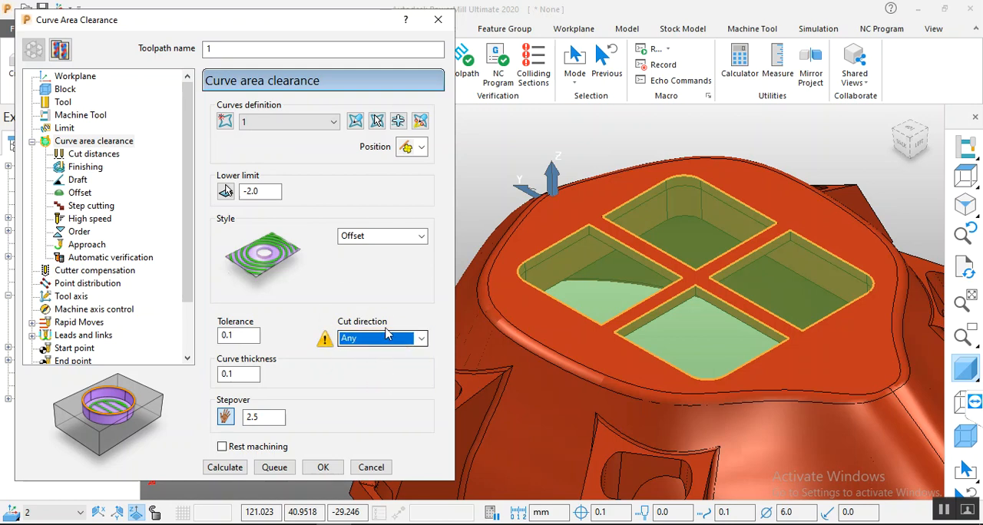
Step: Check the tool, block and workplane settings, and calculate the toolpath, accepting the warnings
left_click(63, 102)
left_click(64, 91)
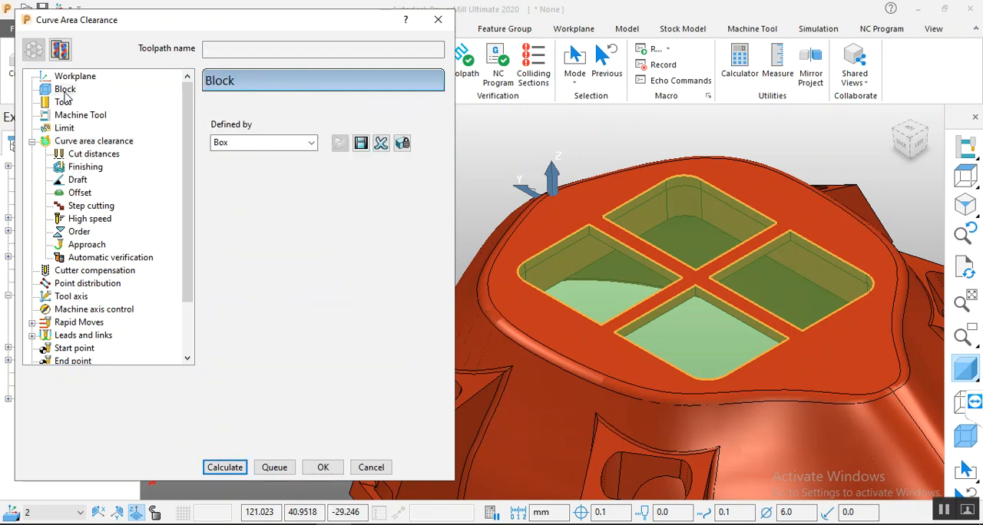
left_click(75, 76)
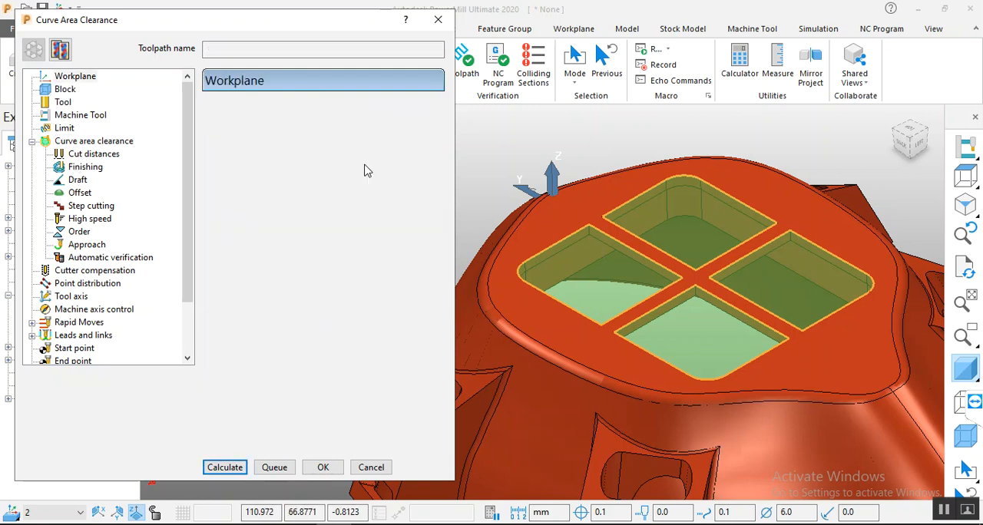
scroll(656, 320, "down", 5)
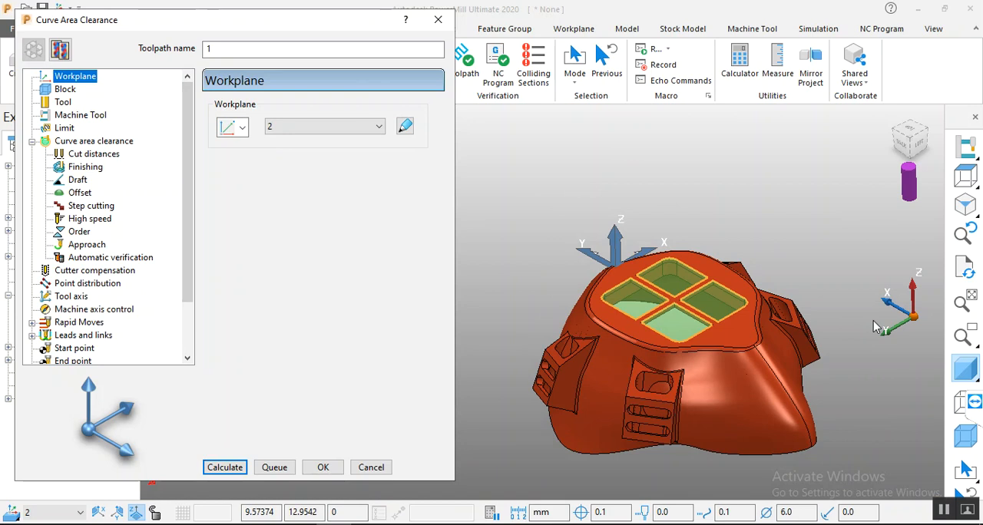
left_click(220, 471)
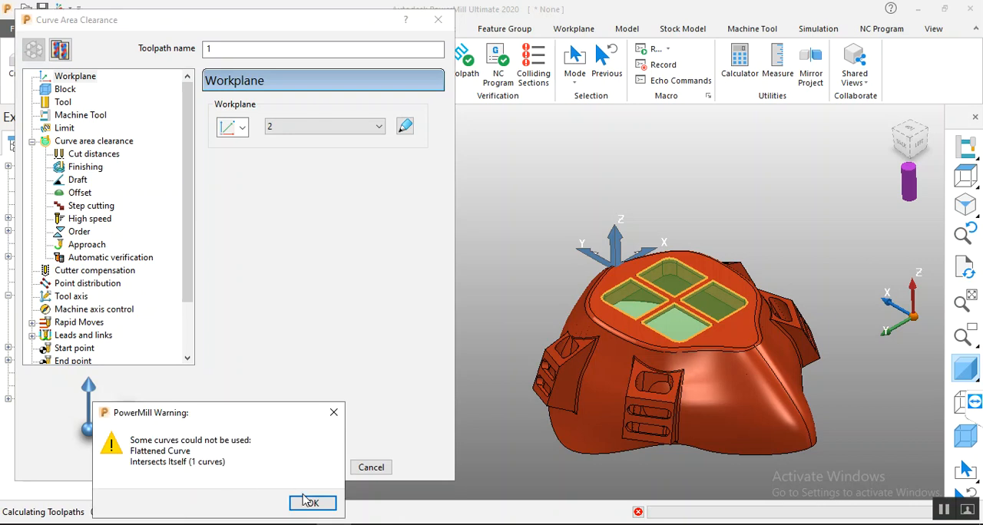
left_click(304, 500)
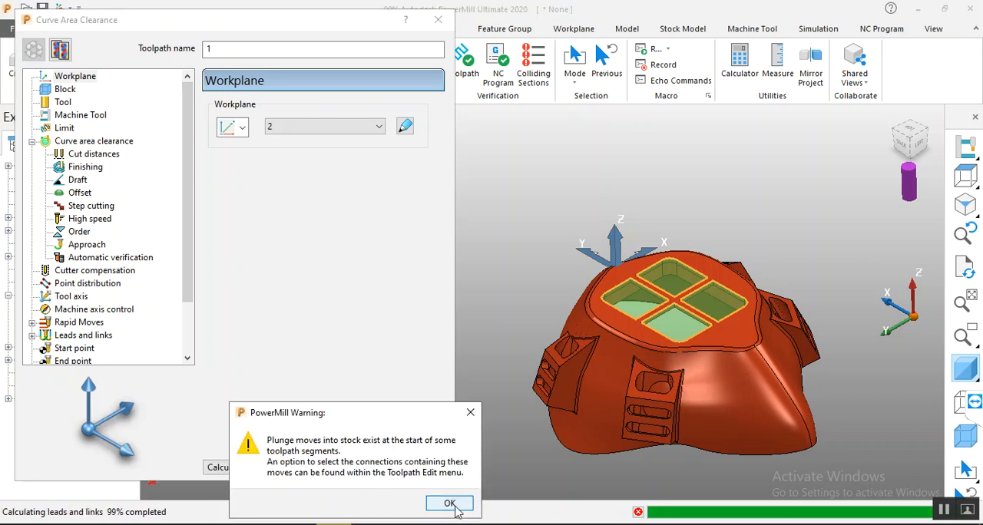
left_click(449, 504)
Step: Examine the calculated offset passes inside the grid openings from closer up
scroll(695, 294, "up", 2)
scroll(696, 294, "up", 2)
middle_click_drag(697, 295, 661, 297)
left_click(82, 83)
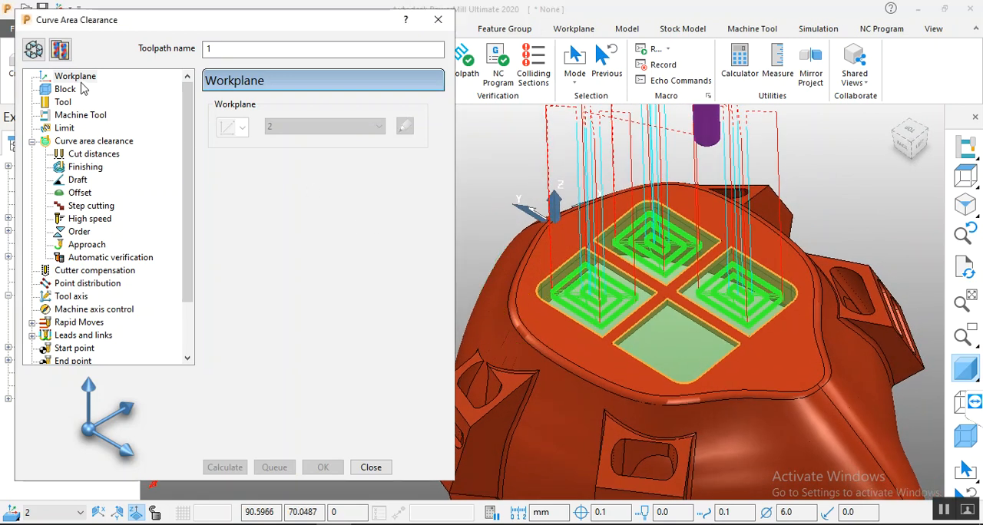
left_click(81, 81)
scroll(653, 273, "up", 4)
middle_click_drag(659, 302, 640, 338)
scroll(641, 338, "up", 6)
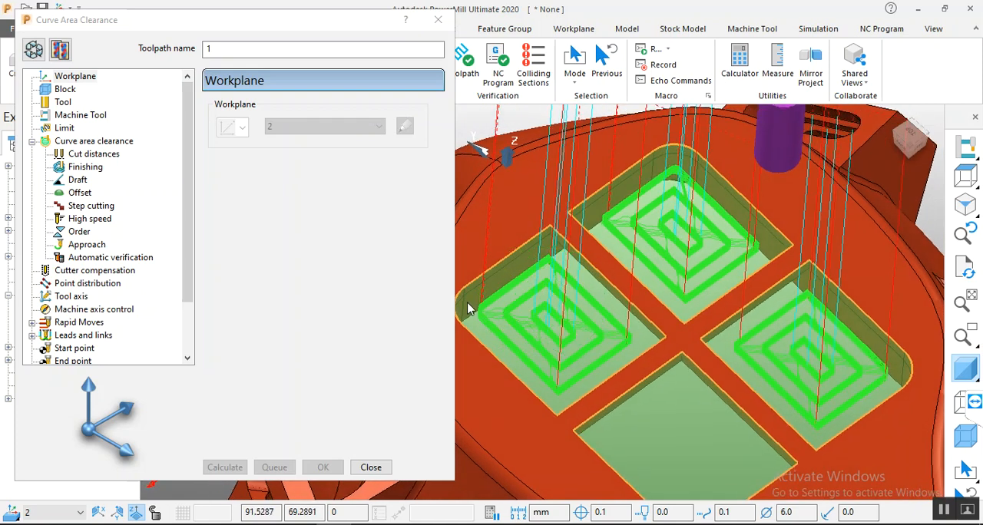
scroll(521, 304, "down", 4)
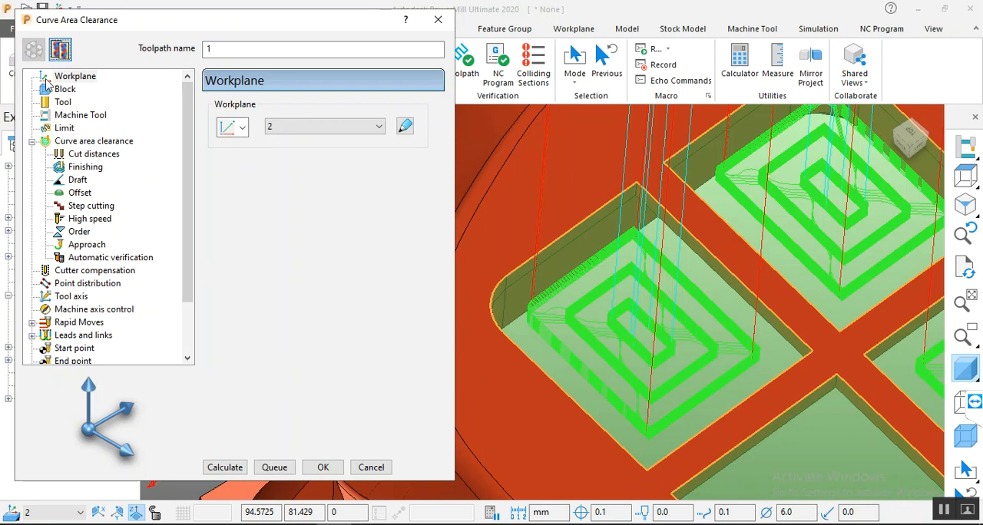
Step: Set the curve area clearance stepover to 2.0 and the cut direction to Climb
left_click(67, 141)
double_click(270, 417)
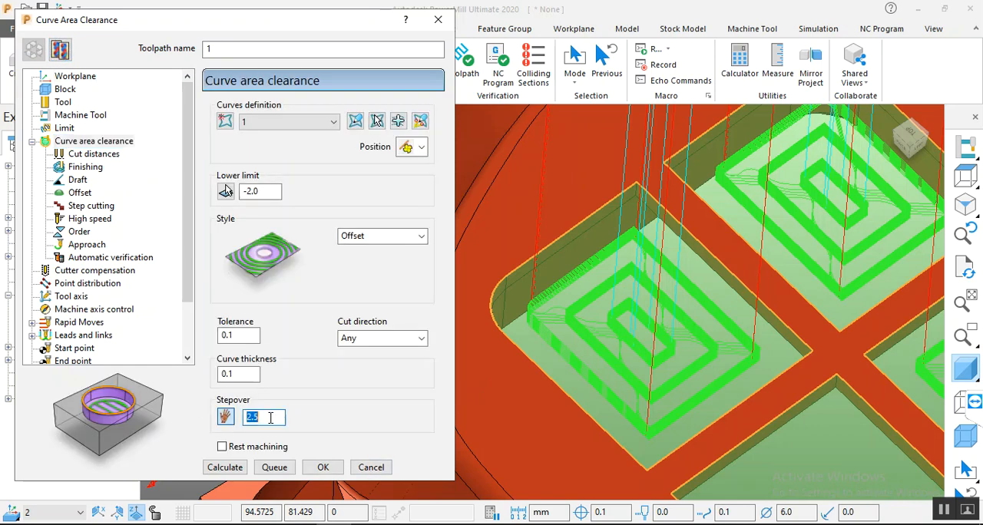
type("2.0")
left_click(373, 340)
left_click(372, 354)
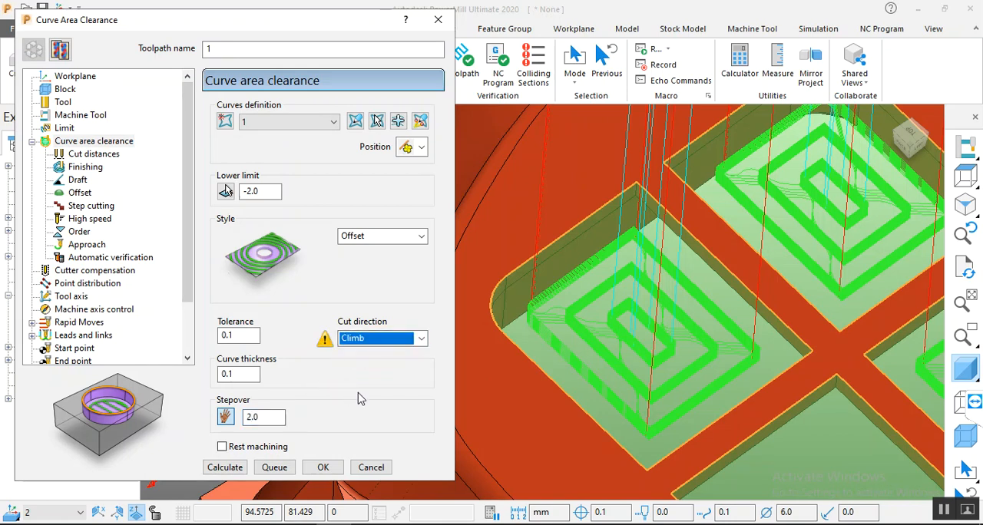
scroll(778, 282, "down", 6)
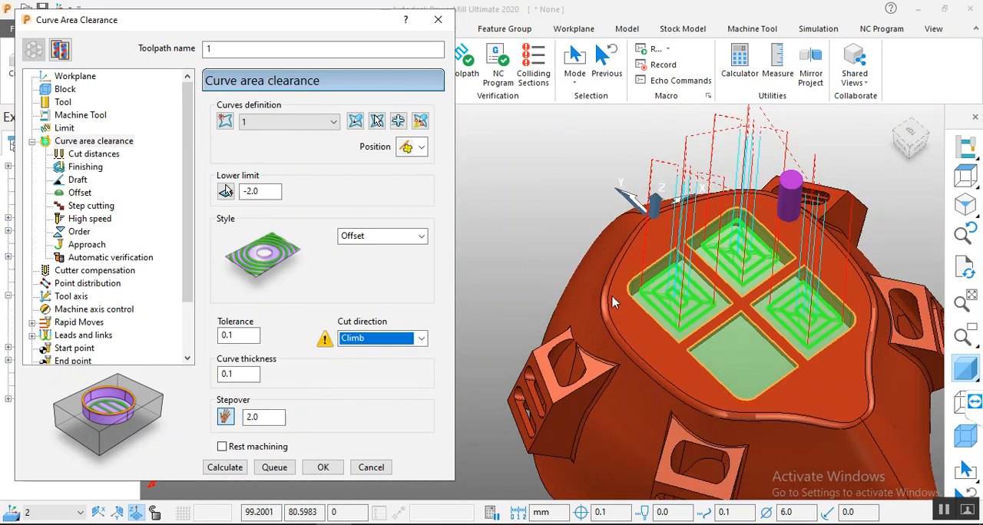
Step: Recalculate the toolpath, accept the warnings and inspect the passes in the grid openings
left_click(224, 469)
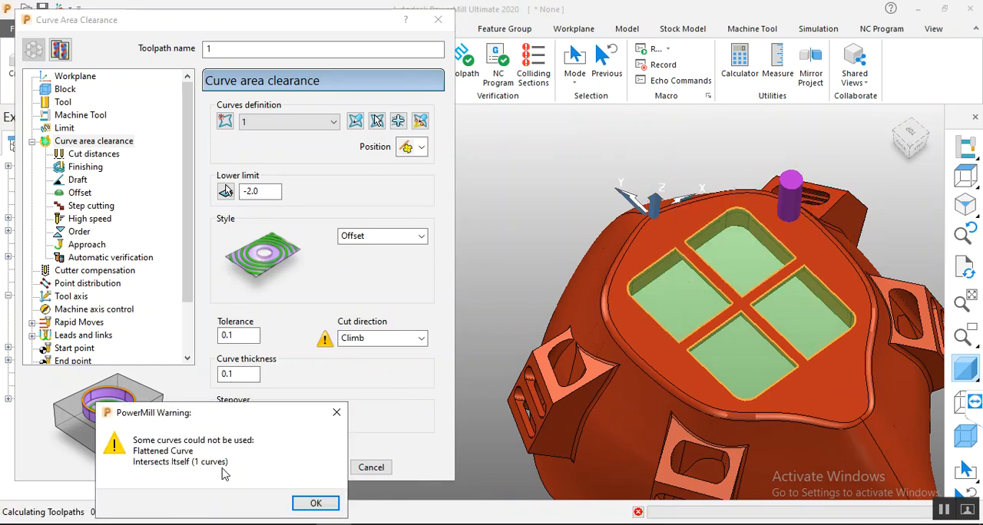
left_click(317, 511)
left_click(318, 509)
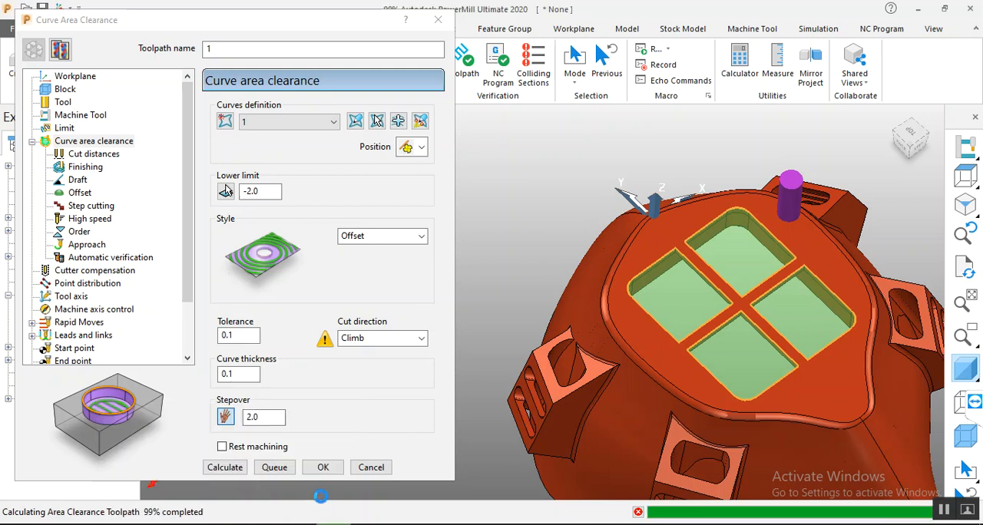
left_click(452, 503)
scroll(789, 307, "up", 3)
middle_click_drag(788, 307, 777, 270)
Step: Reopen the toolpath settings and take the frontmost grid opening, the one without passes, out of the machining sections
left_click(40, 52)
left_click(419, 123)
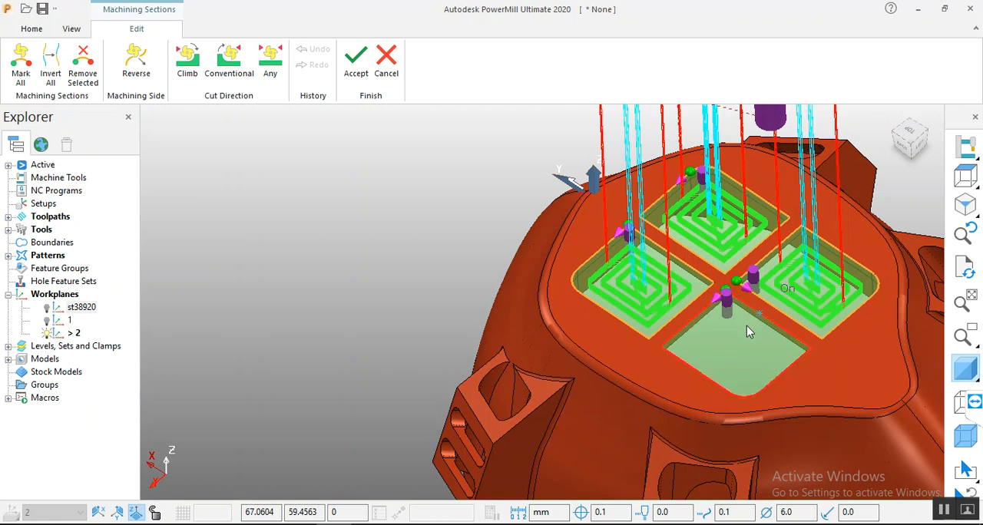
left_click(710, 354)
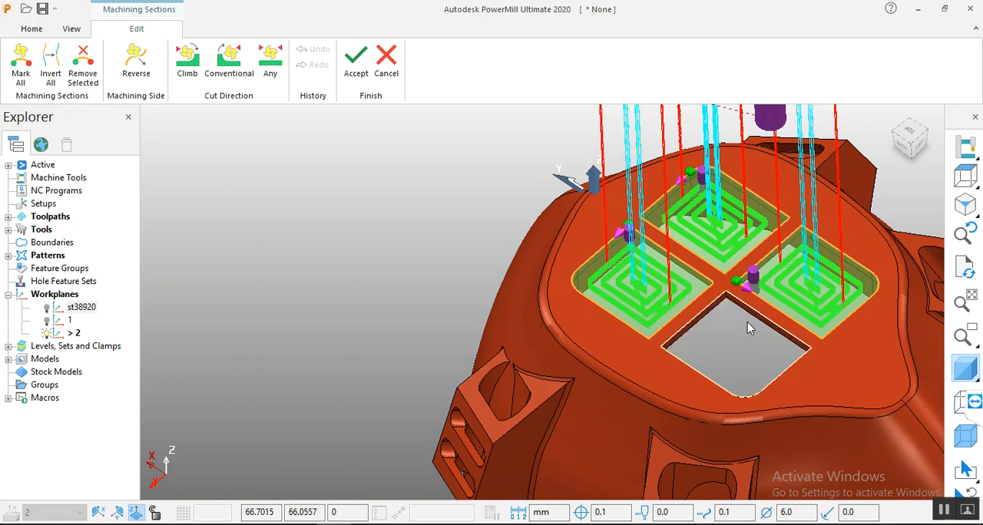
left_click(351, 77)
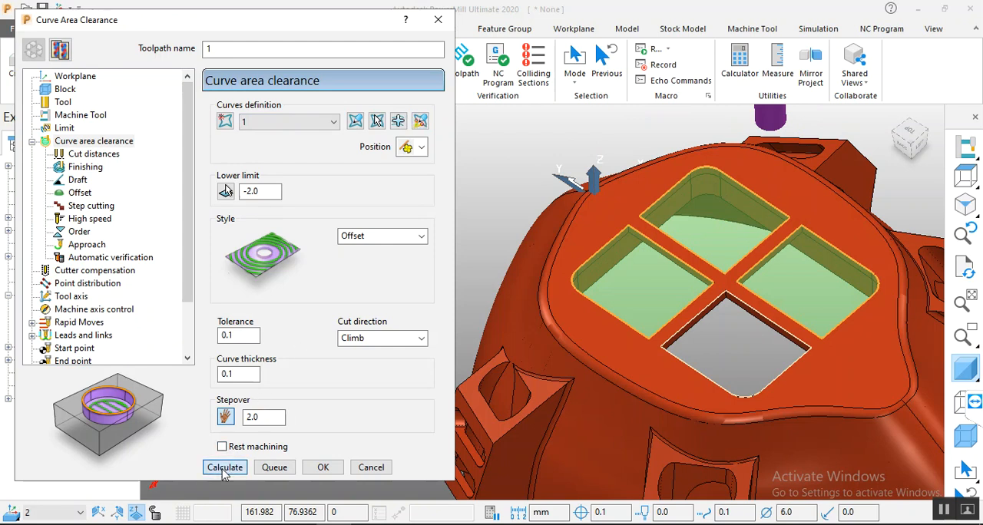
Step: Recalculate the toolpath for the three remaining grid openings, accept the plunge warning and inspect the passes around the excluded opening
left_click(223, 470)
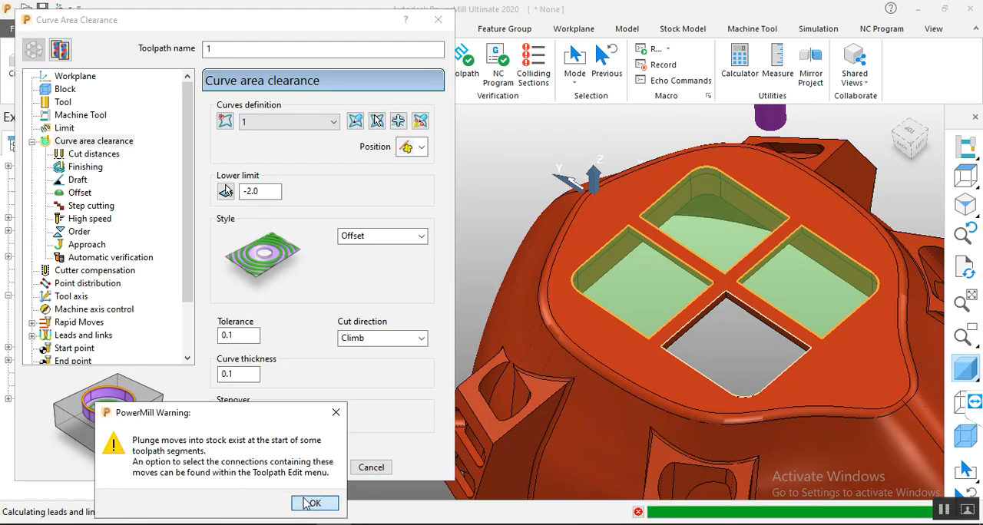
left_click(311, 503)
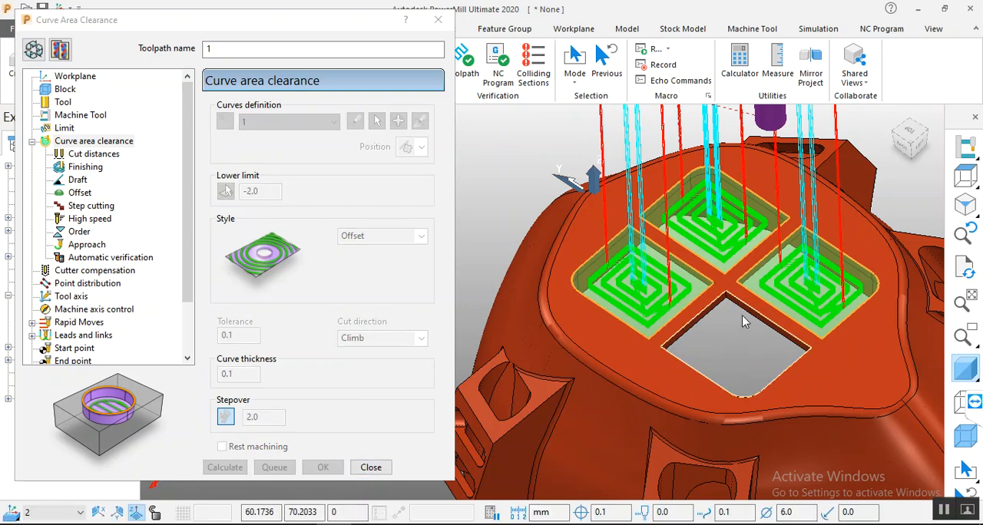
scroll(727, 330, "up", 3)
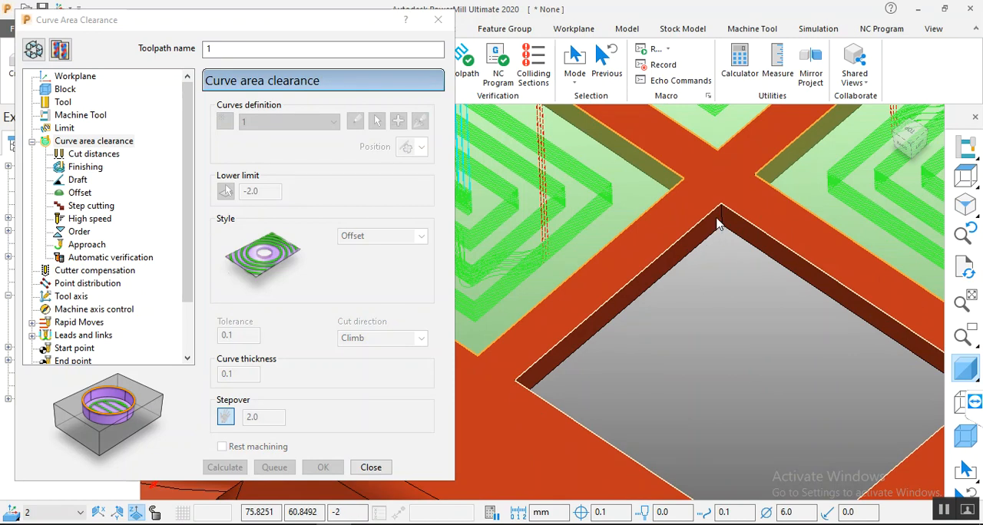
scroll(636, 250, "down", 3)
scroll(763, 367, "up", 5)
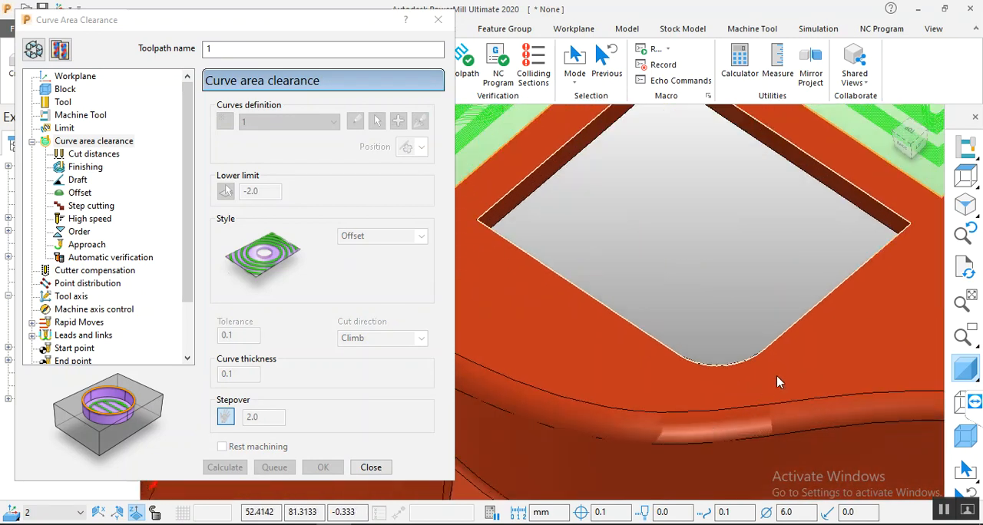
scroll(725, 377, "down", 2)
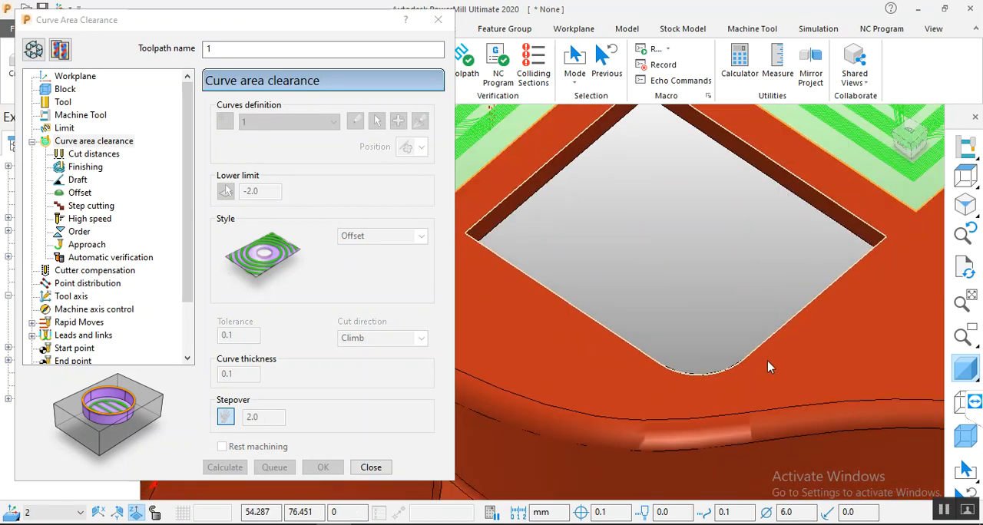
scroll(812, 315, "down", 4)
scroll(651, 228, "up", 2)
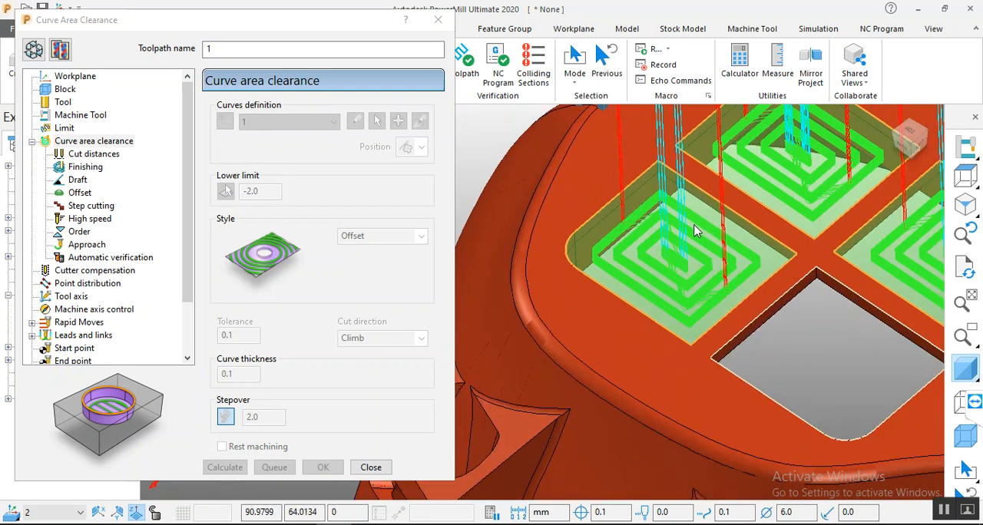
scroll(708, 297, "down", 4)
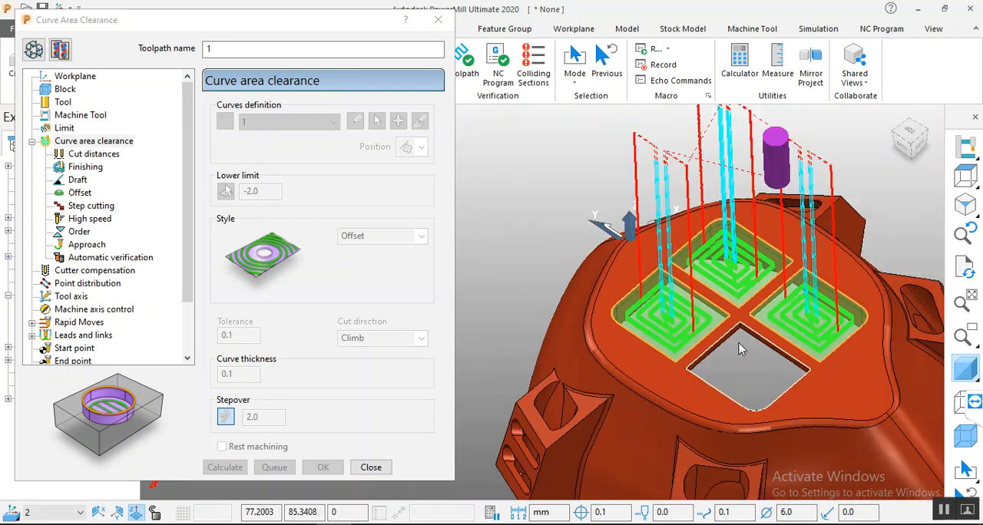
middle_click_drag(689, 281, 748, 247)
scroll(699, 222, "down", 3)
scroll(710, 283, "up", 3)
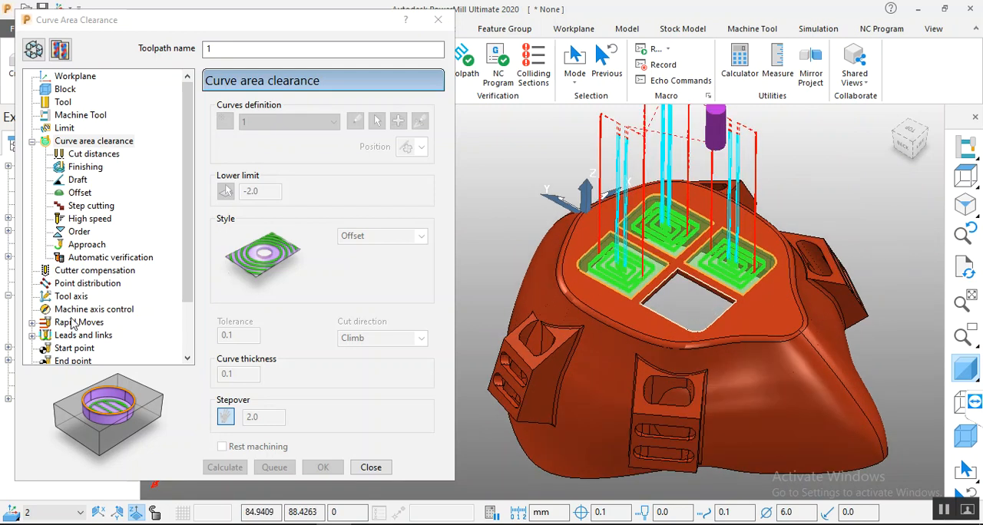
Step: Reset the rapid height to 10.0 and the plunge height to 5.0 from block and model, and recalculate the toolpath
left_click(34, 50)
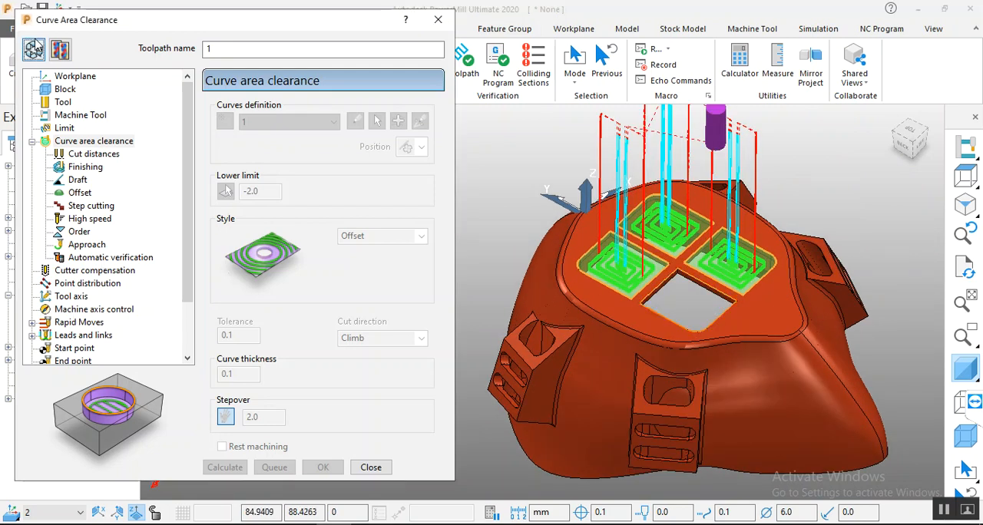
left_click(80, 323)
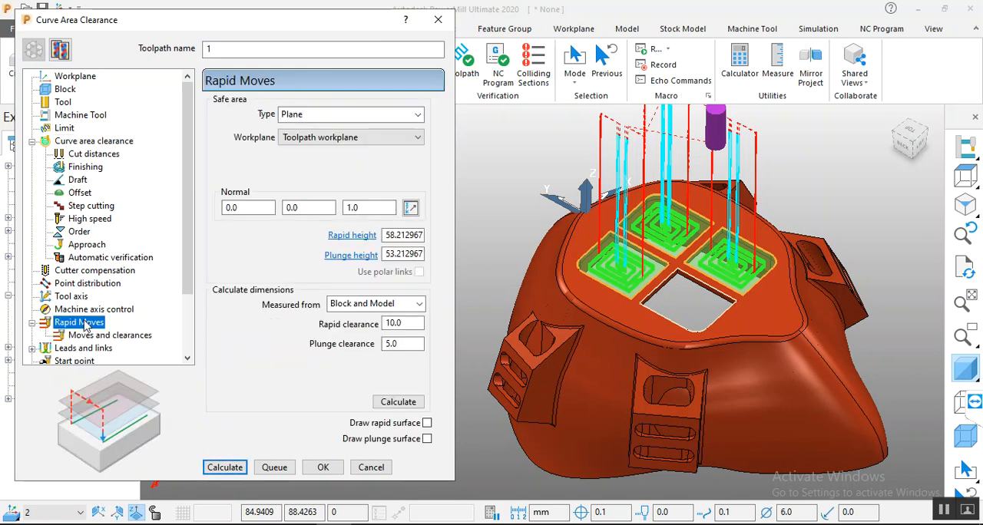
left_click(397, 404)
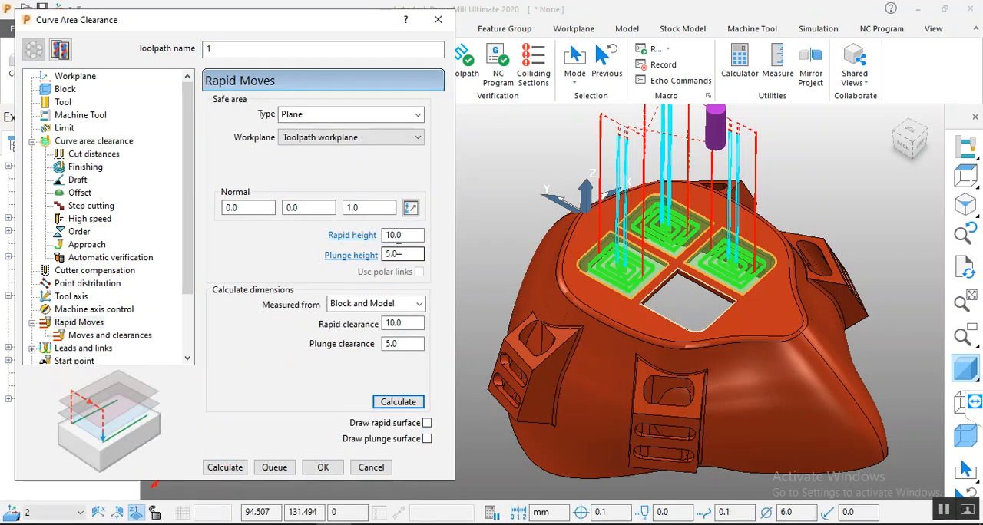
left_click(222, 470)
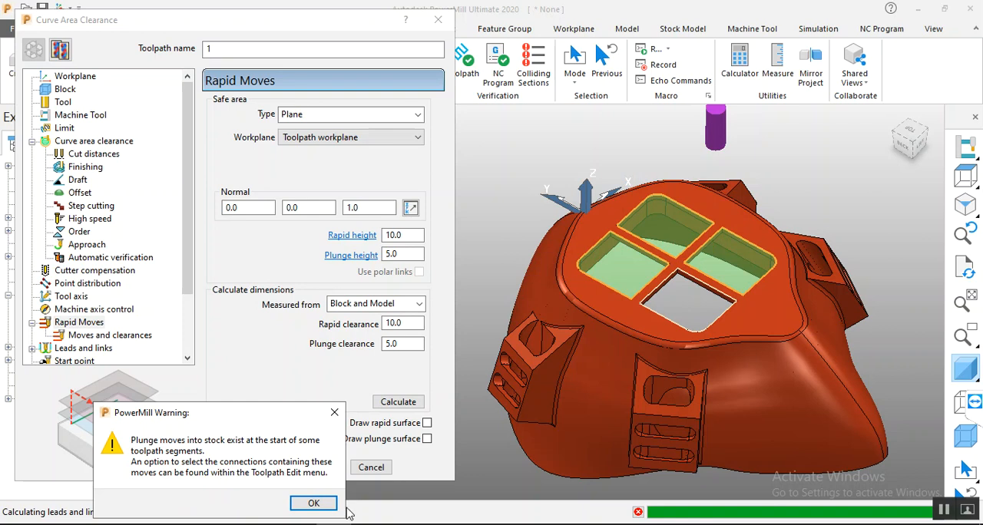
left_click(313, 503)
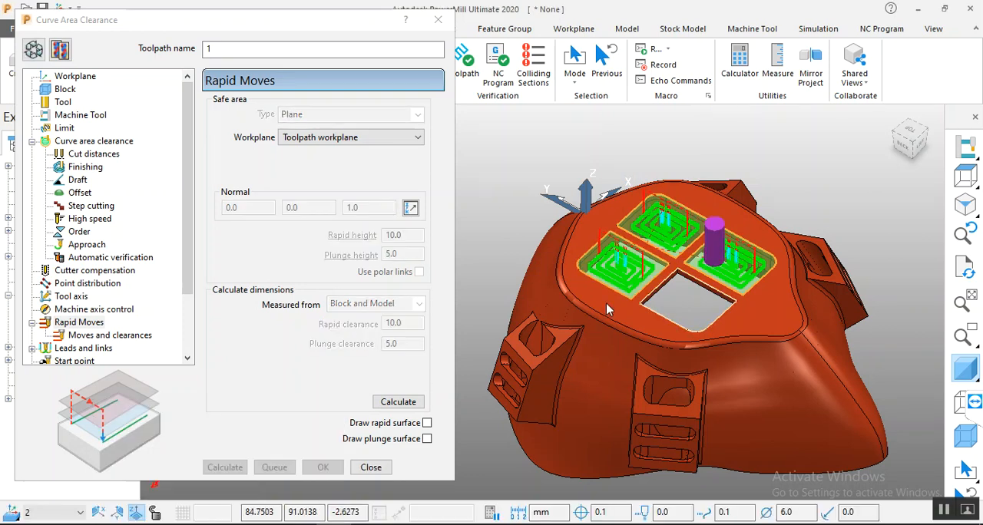
Step: Examine the rapid moves and offset passes in the grid openings closely, from above and from several angles
scroll(591, 327, "up", 5)
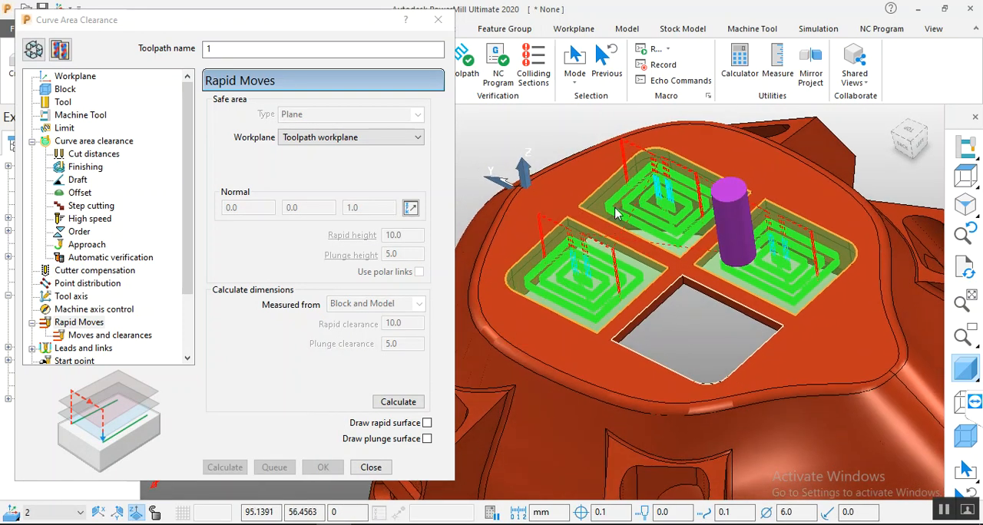
scroll(609, 218, "up", 5)
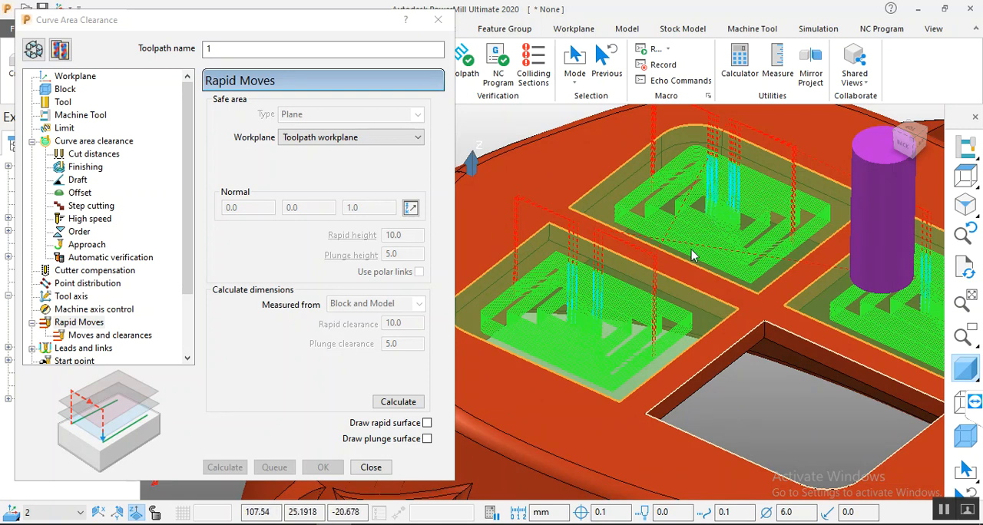
scroll(630, 281, "down", 6)
scroll(625, 344, "up", 1)
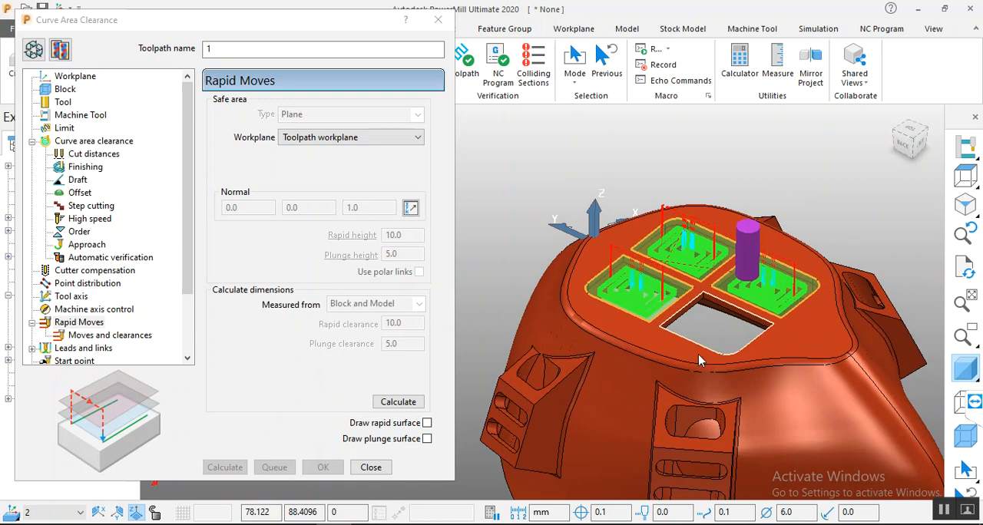
scroll(665, 361, "up", 2)
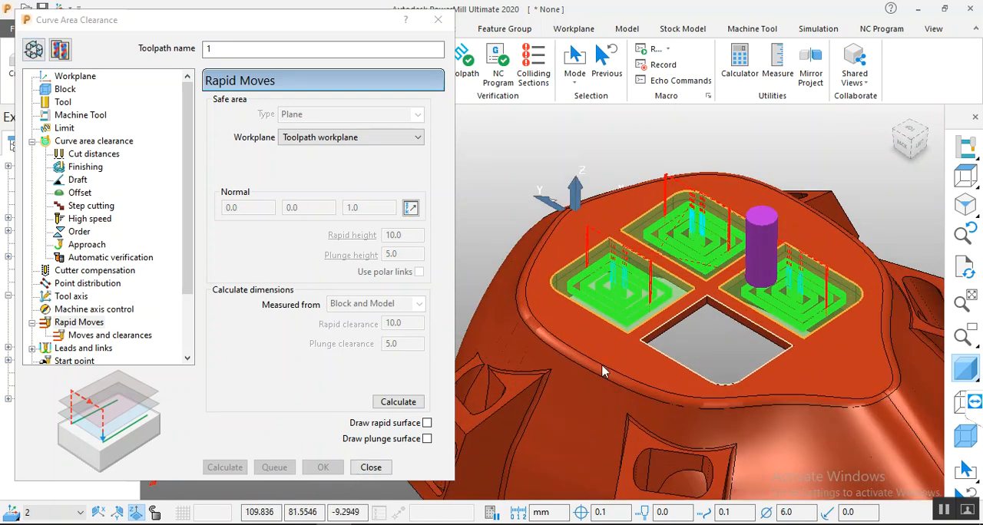
scroll(797, 272, "up", 2)
middle_click_drag(669, 269, 712, 269)
left_click(969, 181)
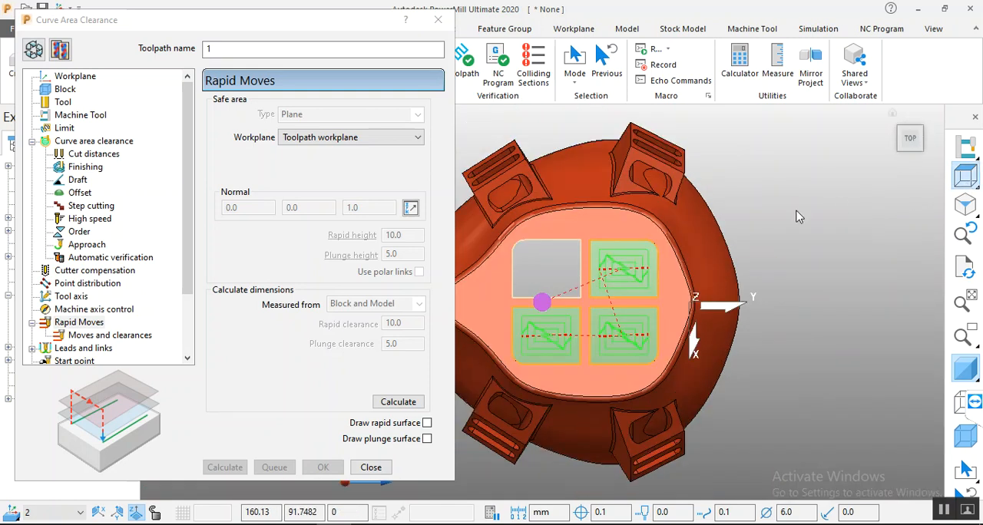
scroll(584, 342, "up", 4)
scroll(691, 342, "down", 3)
middle_click_drag(697, 343, 717, 249)
scroll(712, 286, "up", 4)
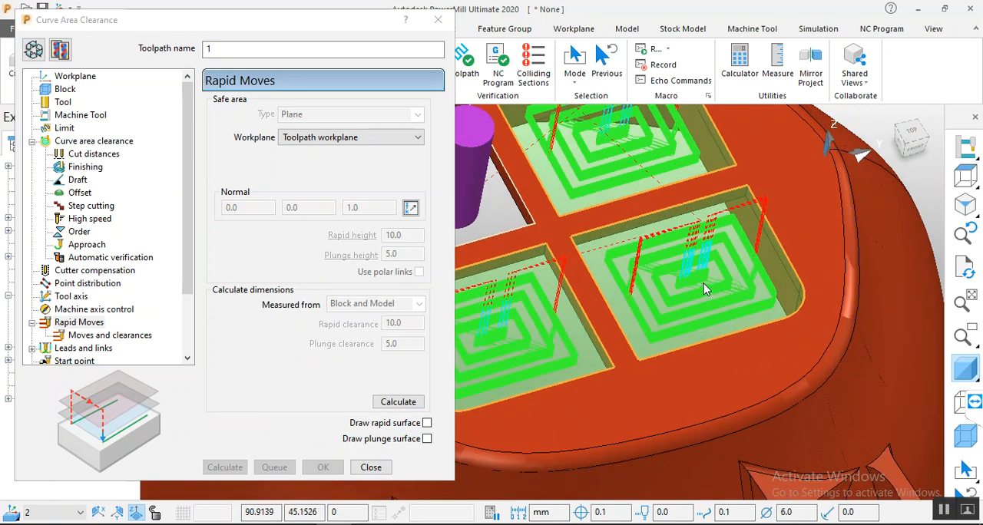
middle_click_drag(711, 289, 697, 258)
scroll(695, 257, "down", 4)
scroll(636, 276, "up", 3)
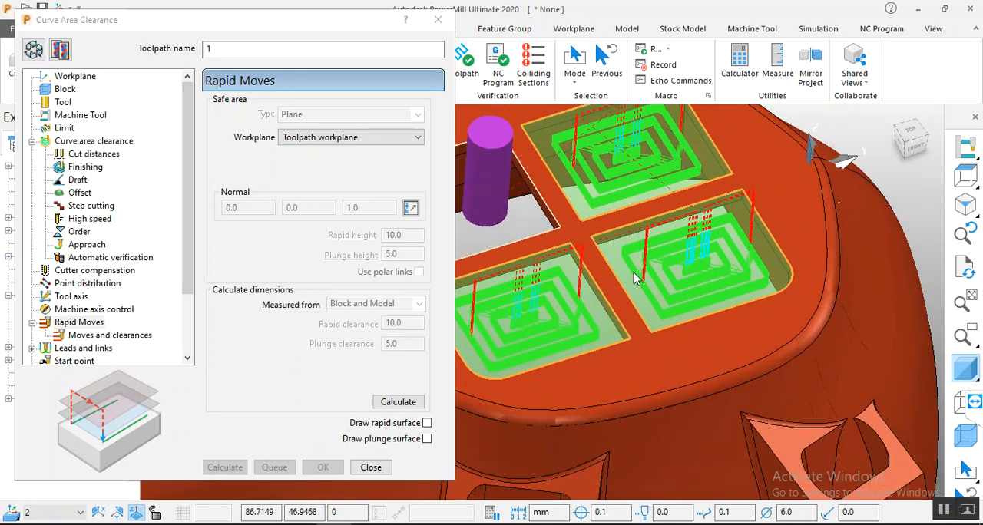
Step: Change the curve area clearance style to Raster, recalculate the toolpath and inspect the parallel passes
left_click(33, 48)
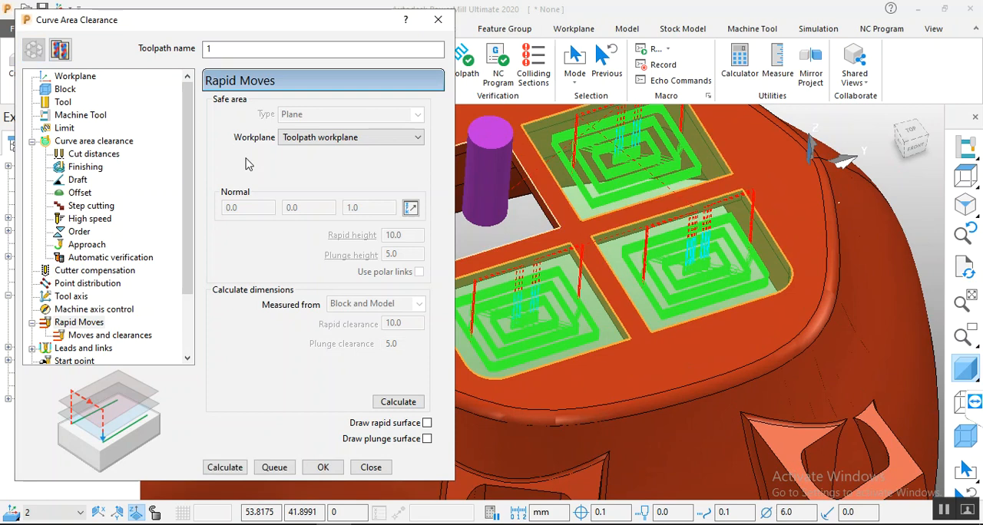
left_click(86, 143)
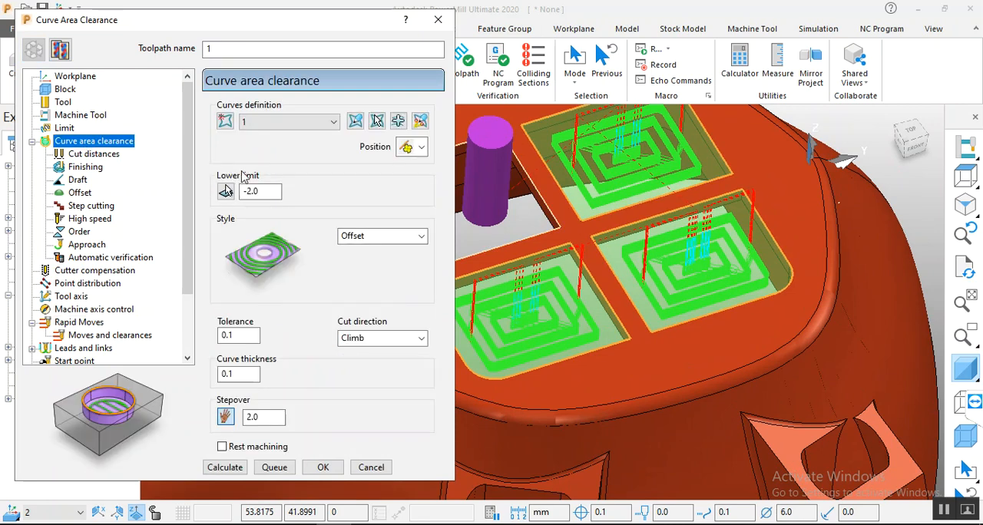
left_click(384, 236)
left_click(384, 248)
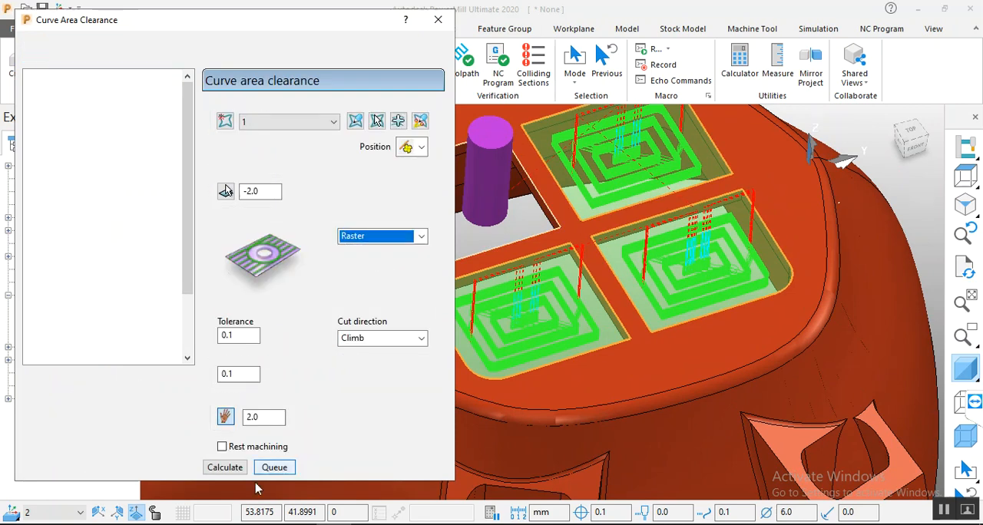
left_click(215, 470)
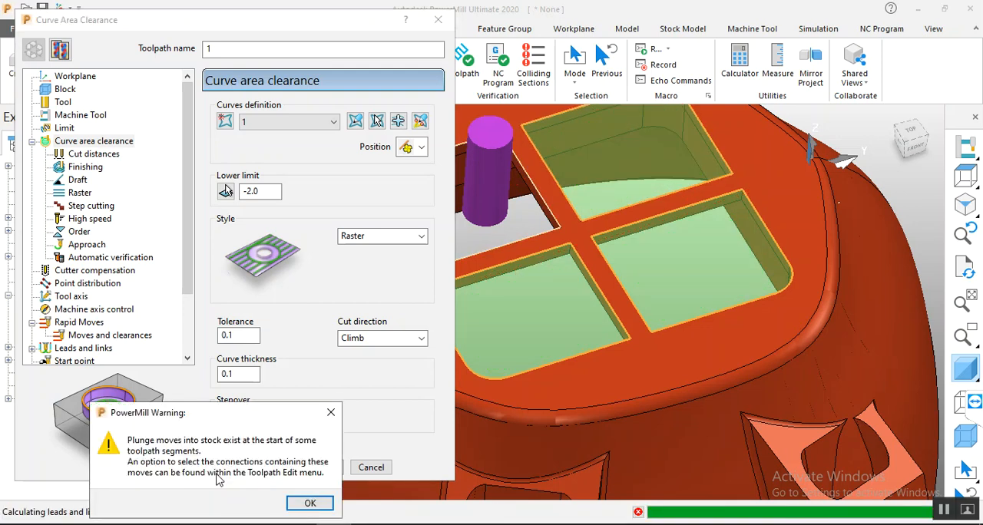
left_click(312, 503)
middle_click_drag(670, 280, 614, 313)
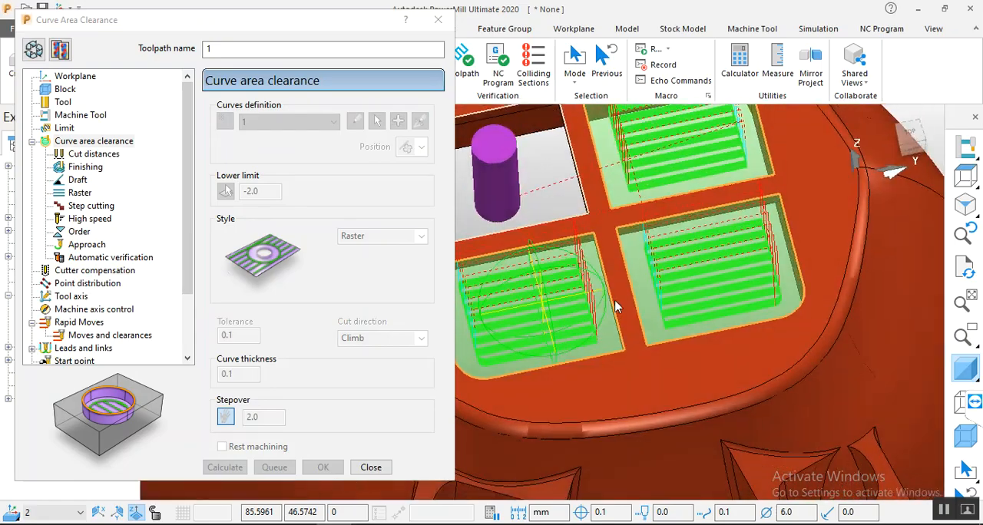
scroll(643, 264, "up", 5)
middle_click_drag(688, 302, 735, 255)
Step: Give the raster passes a fixed direction with an angle of 12 and recalculate the toolpath, accepting the plunge warning
left_click(323, 201)
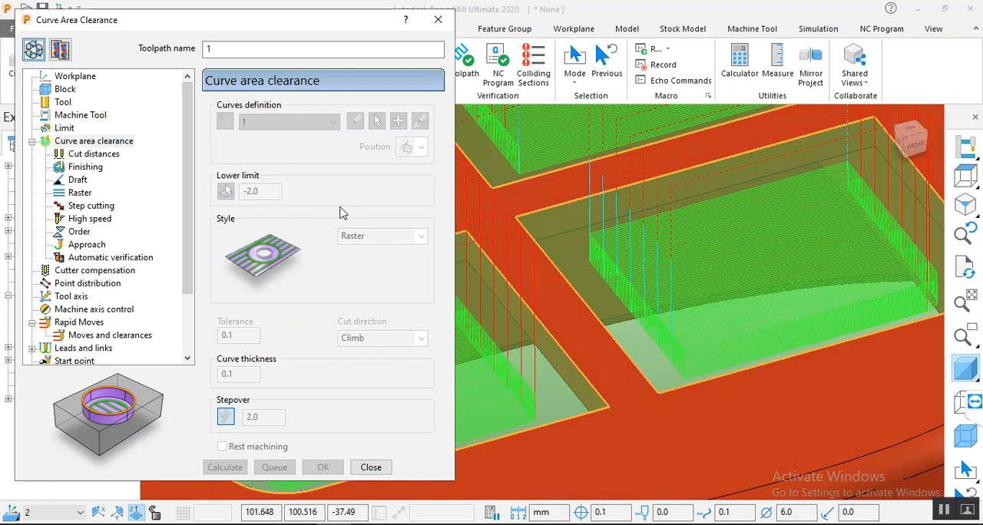
left_click(369, 236)
left_click(364, 238)
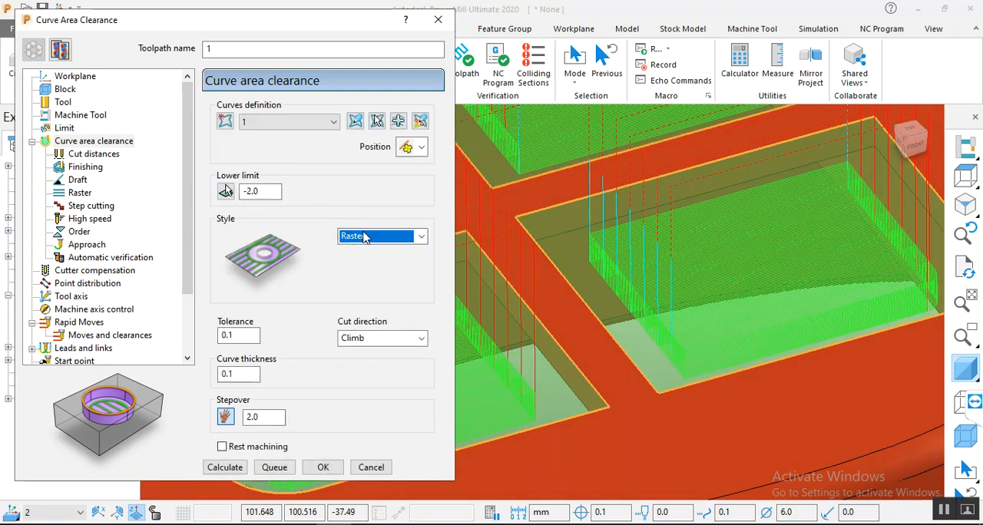
left_click(79, 193)
left_click(244, 114)
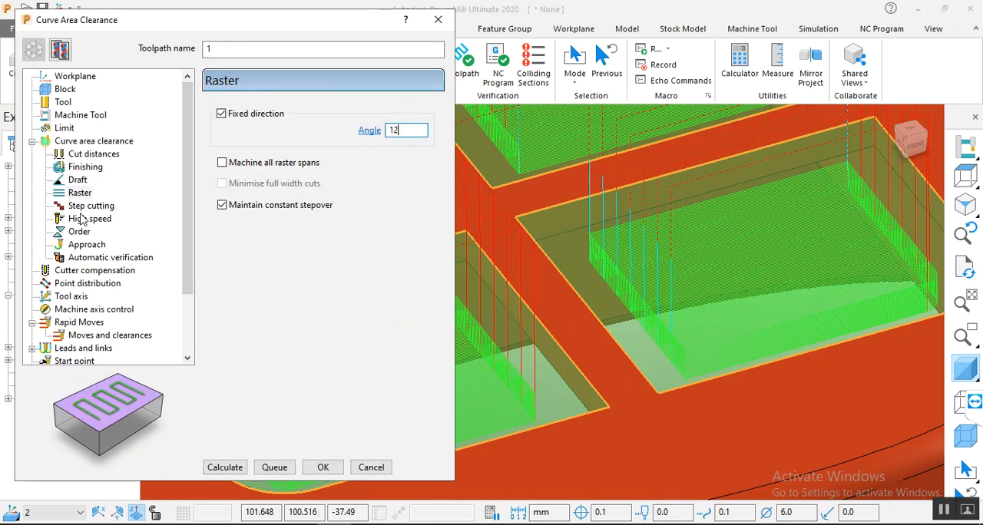
type("12")
left_click(219, 468)
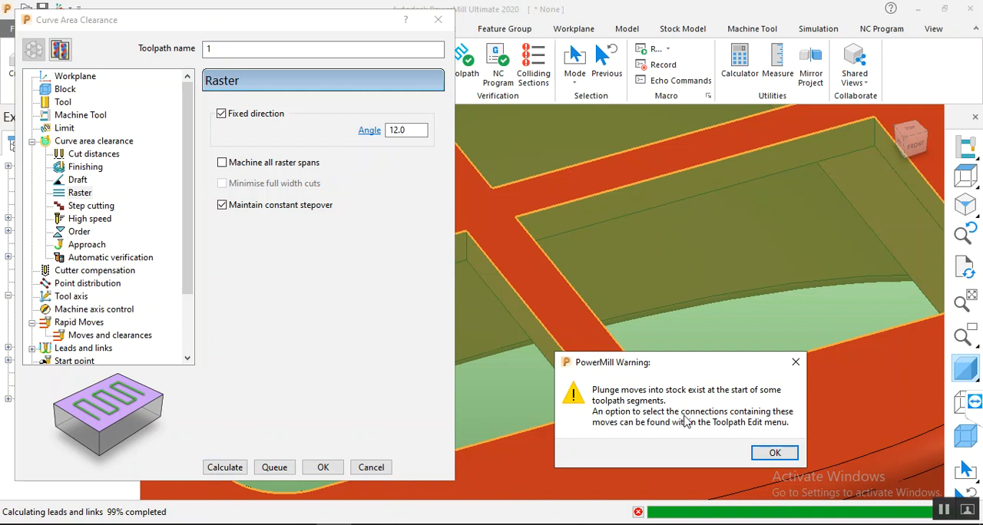
left_click(772, 453)
scroll(697, 302, "down", 5)
mouse_move(698, 305)
middle_mouse_down()
mouse_move(700, 348)
mouse_move(621, 371)
mouse_move(591, 498)
mouse_move(597, 438)
mouse_move(731, 339)
mouse_move(702, 321)
middle_mouse_up()
Step: Make the toolpath editable, change the curve area clearance style to Vortex and recalculate it
left_click(33, 48)
left_click(33, 47)
left_click(87, 142)
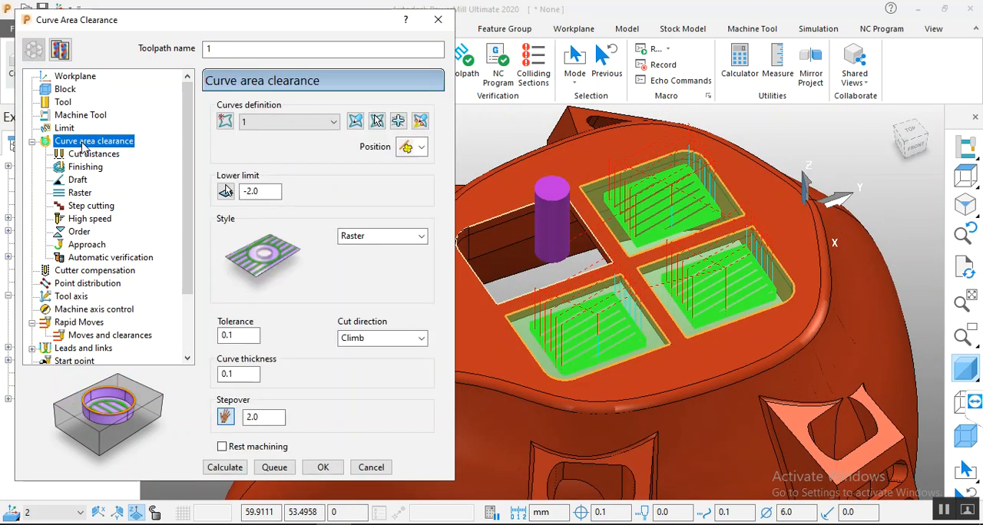
left_click(382, 236)
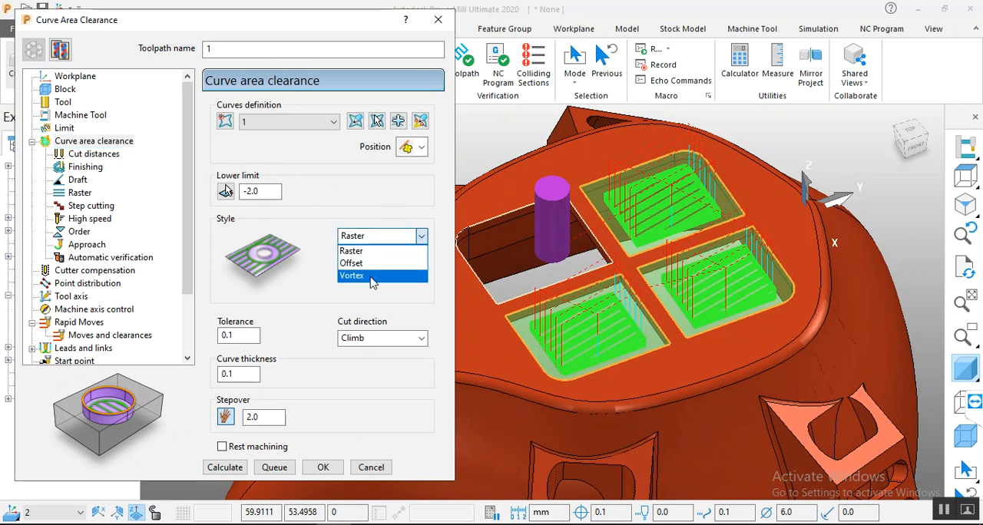
left_click(384, 275)
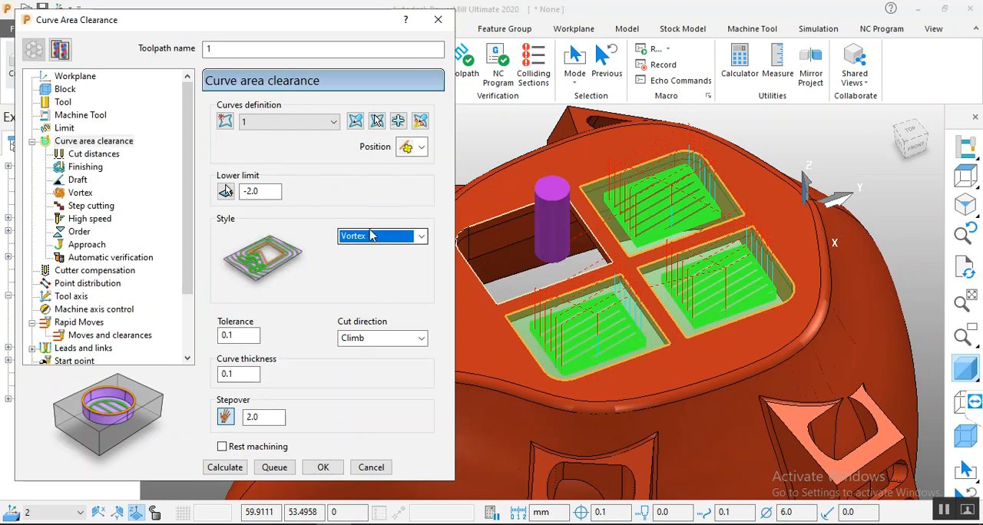
left_click(83, 193)
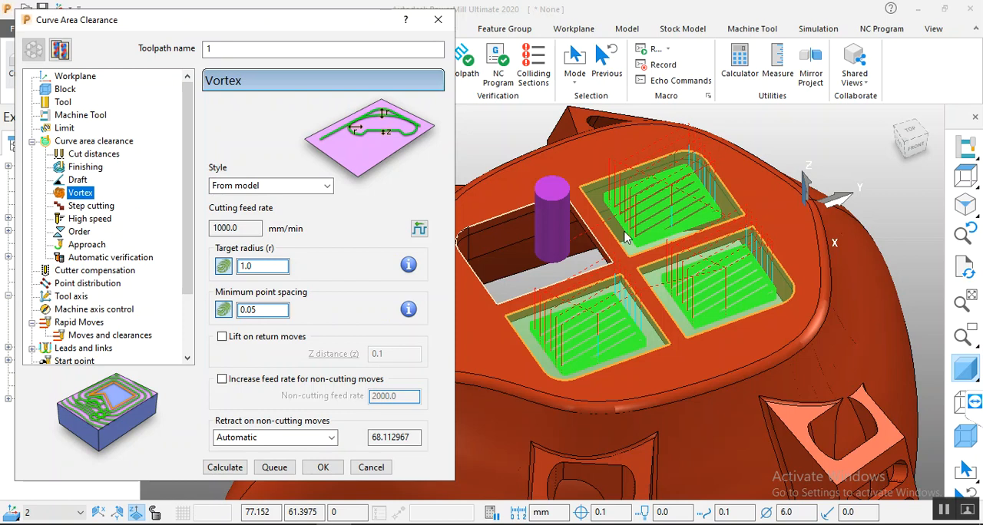
mouse_move(711, 233)
middle_mouse_down()
mouse_move(712, 265)
mouse_move(678, 347)
mouse_move(707, 236)
mouse_move(702, 243)
middle_mouse_up()
left_click(210, 472)
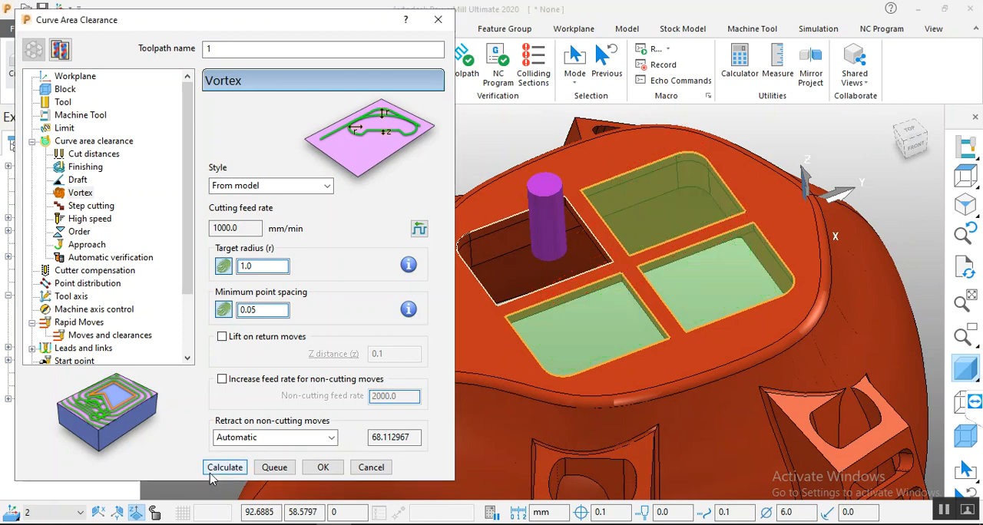
left_click(213, 475)
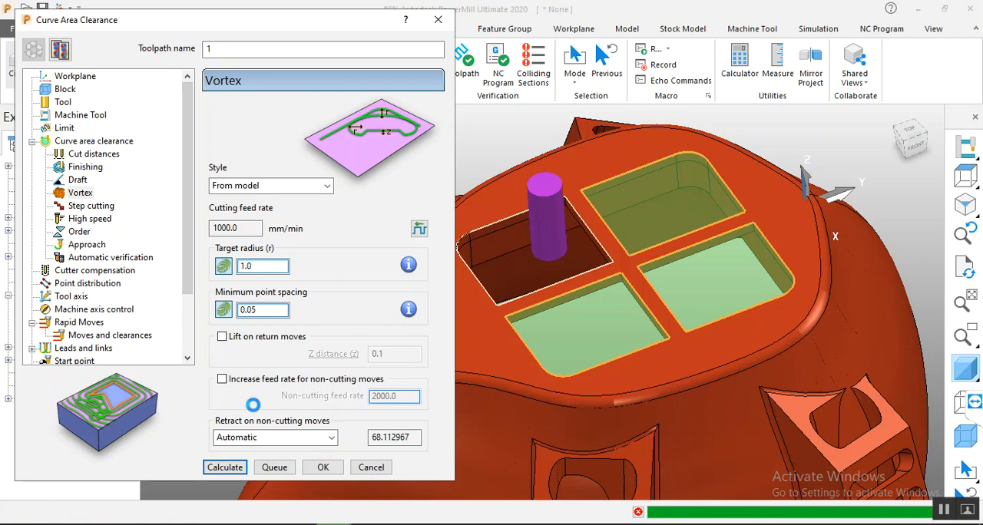
Step: Examine the Vortex passes and helical entry moves in the grid openings closely and from several angles
middle_click_drag(775, 211, 746, 276)
scroll(711, 239, "up", 3)
scroll(711, 239, "up", 6)
middle_click_drag(709, 238, 749, 177)
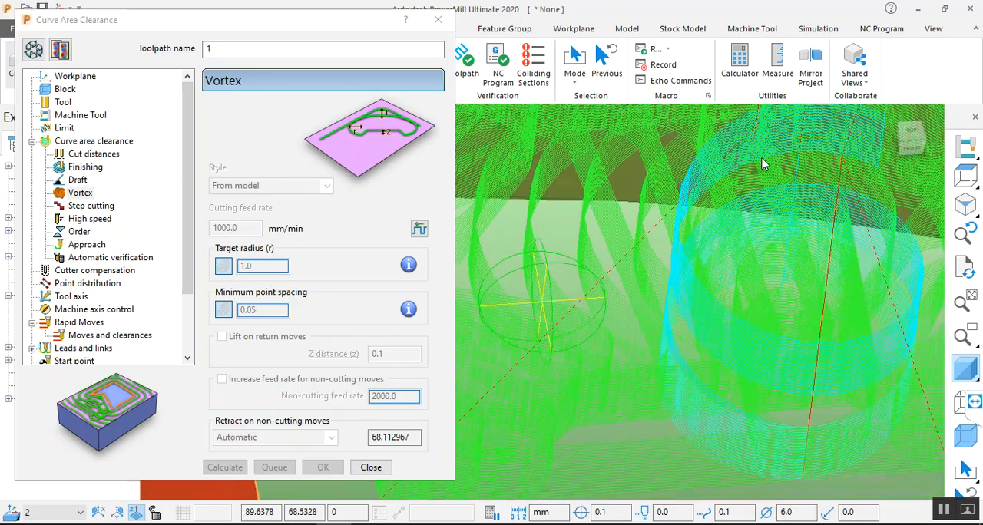
scroll(748, 177, "down", 9)
middle_click_drag(732, 298, 674, 262)
mouse_move(644, 333)
middle_mouse_down()
mouse_move(680, 240)
mouse_move(635, 327)
mouse_move(649, 296)
mouse_move(650, 318)
mouse_move(640, 316)
middle_mouse_up()
left_click(86, 141)
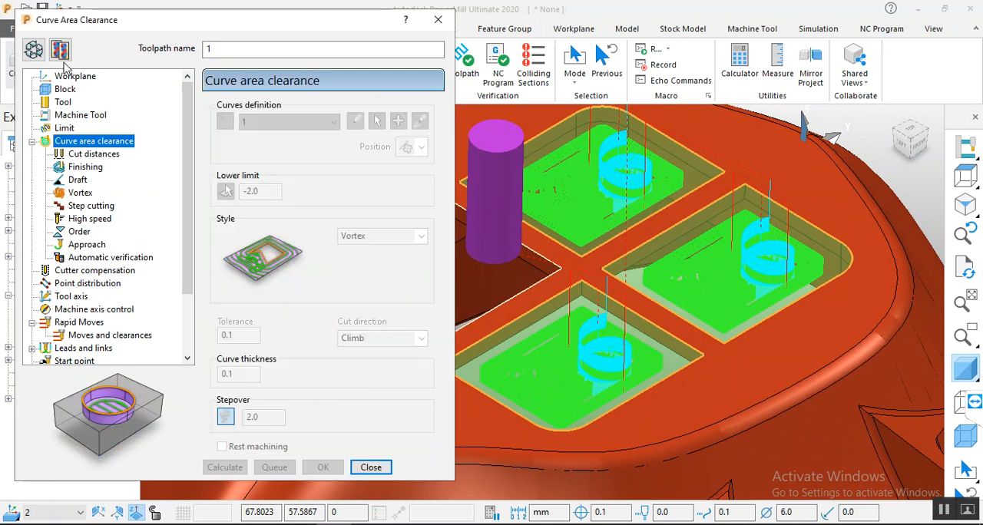
middle_click_drag(889, 381, 773, 302)
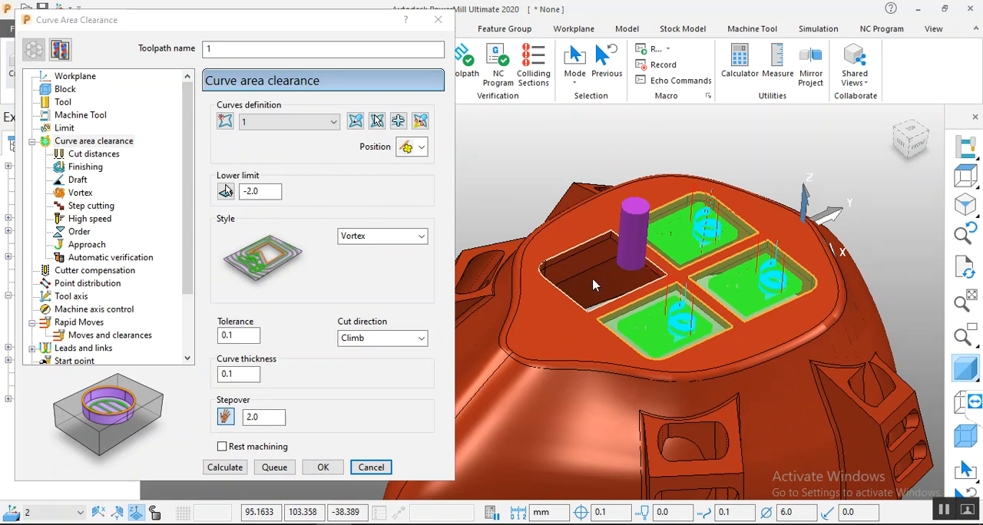
Step: Accept and close the curve area clearance settings, and hide pattern 1 in the view
left_click(316, 465)
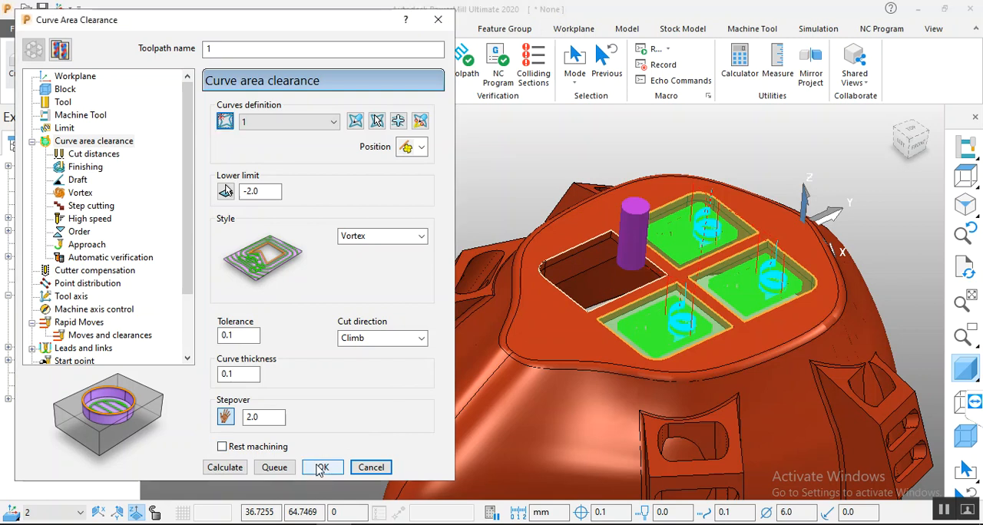
left_click(320, 468)
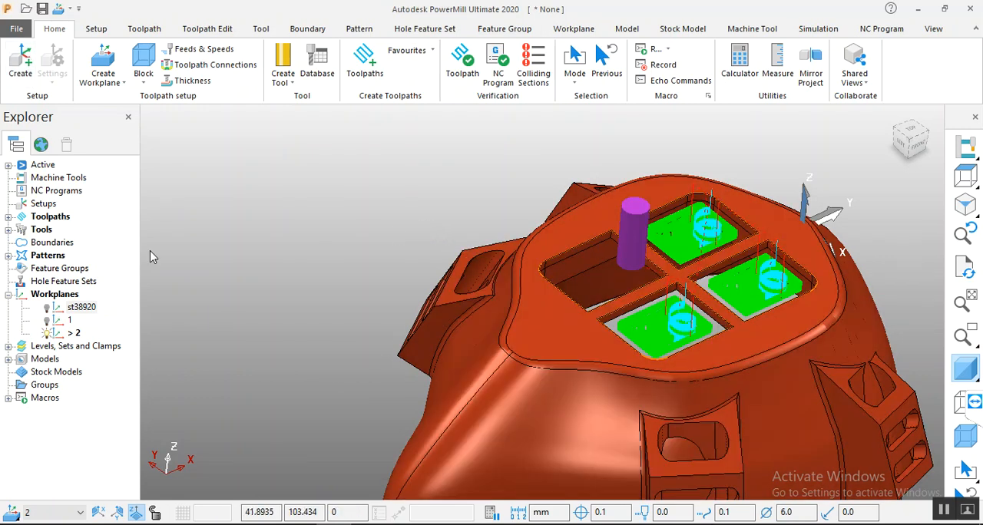
left_click(8, 256)
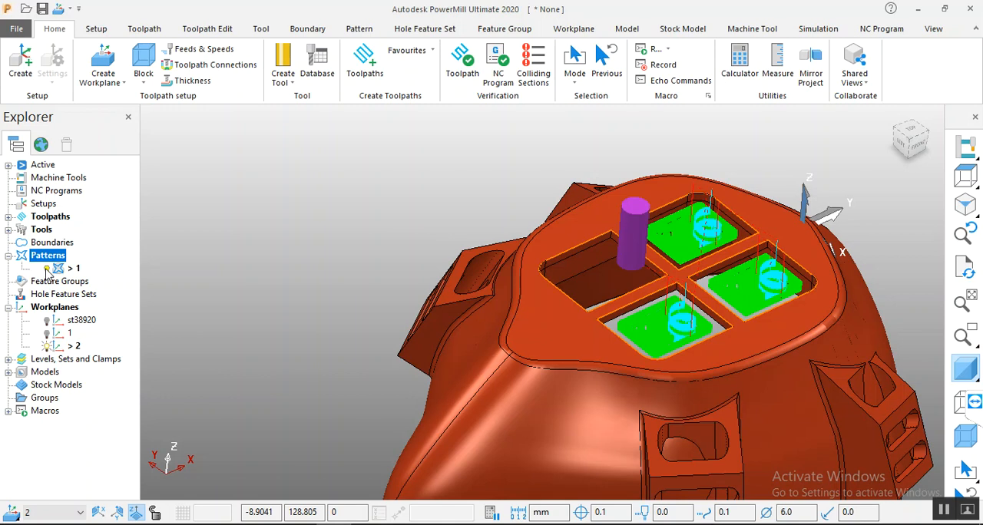
left_click(46, 269)
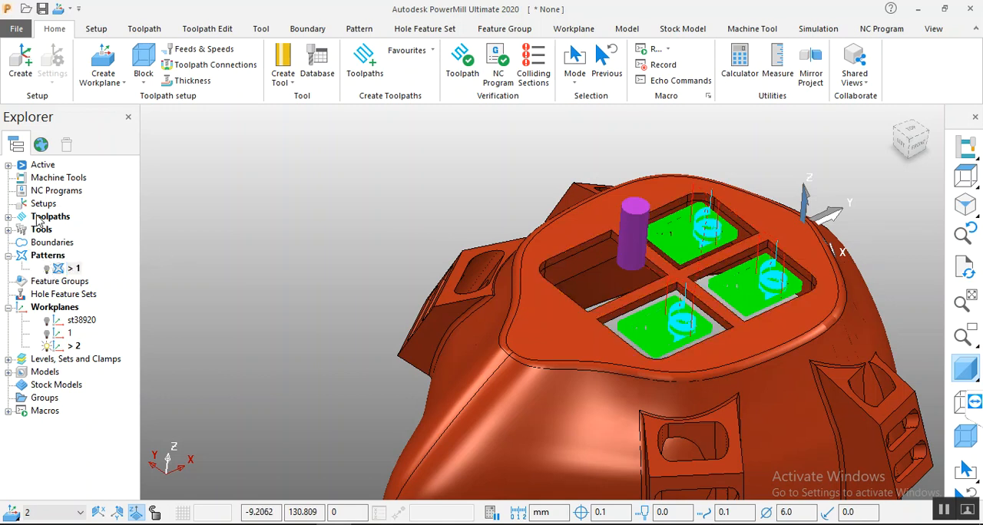
Step: Open the settings of toolpath 1 and create a new toolpath based on it
left_click(8, 217)
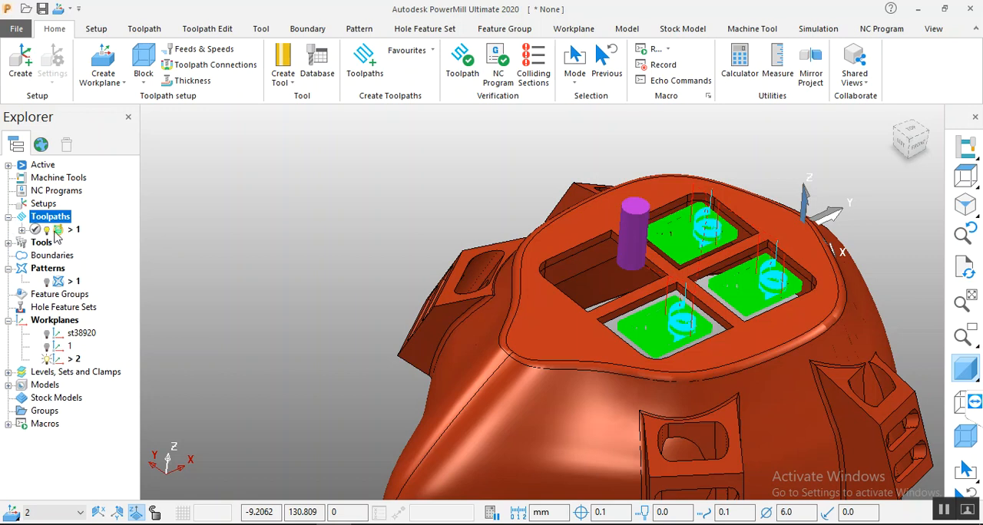
left_click(58, 232)
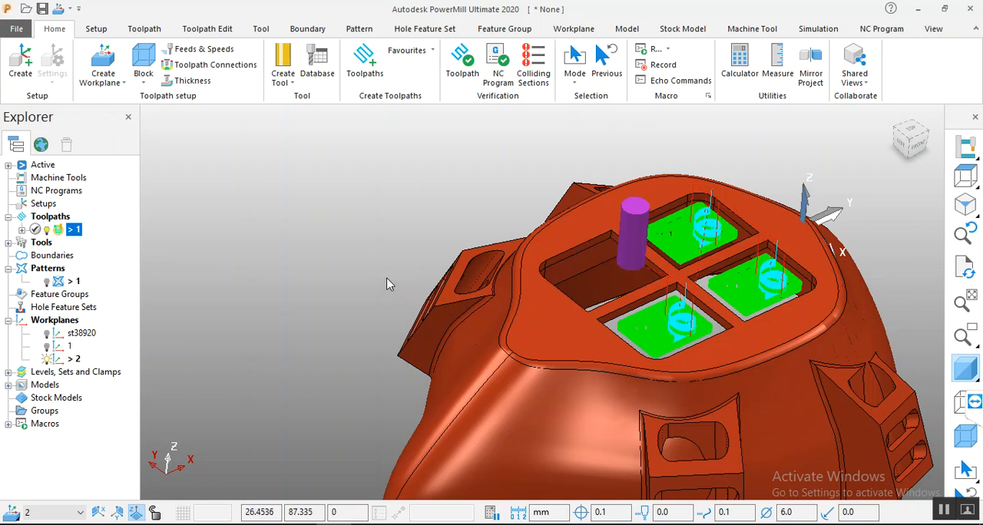
left_click(59, 272)
right_click(58, 273)
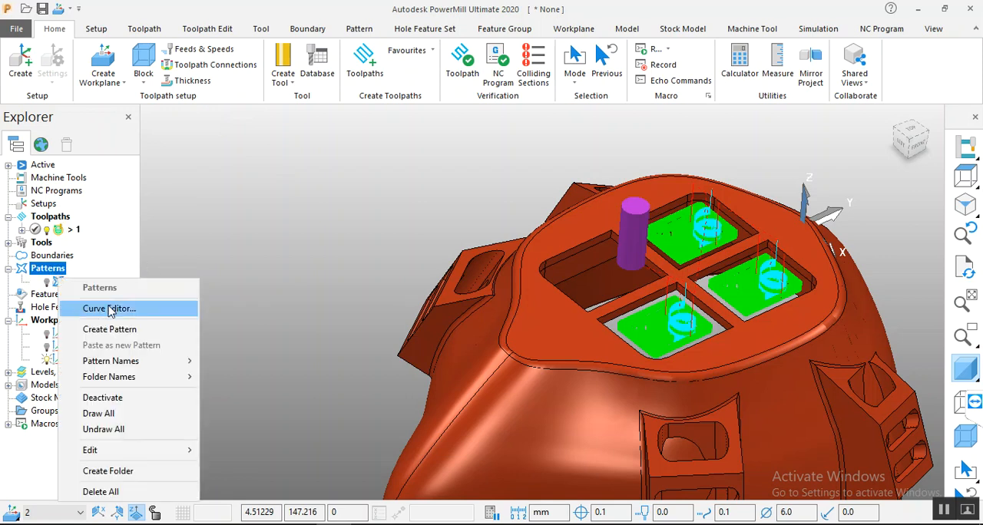
left_click(74, 230)
right_click(74, 229)
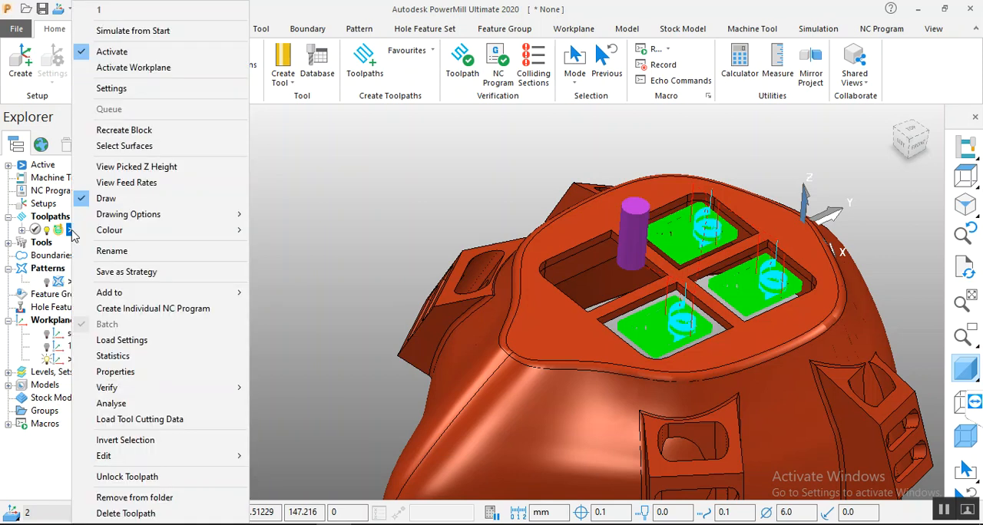
left_click(129, 99)
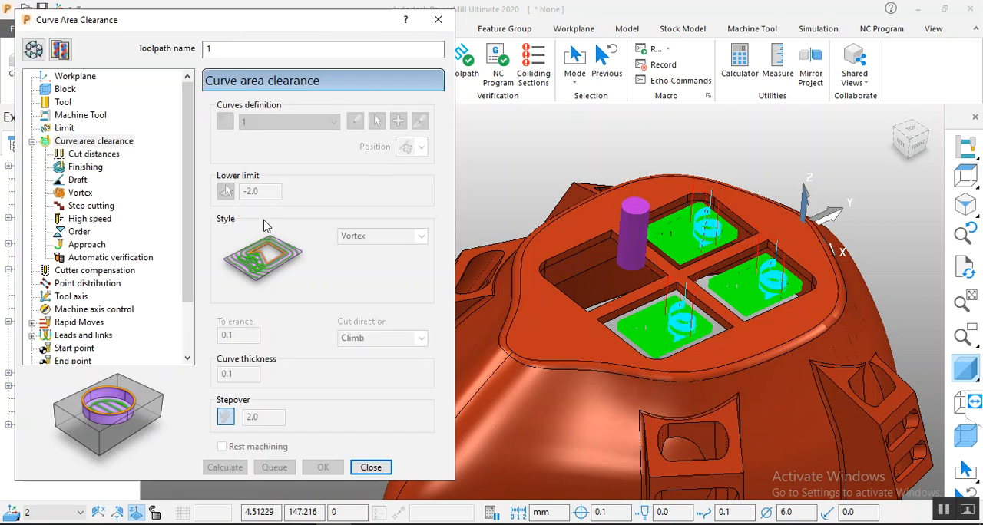
left_click(61, 50)
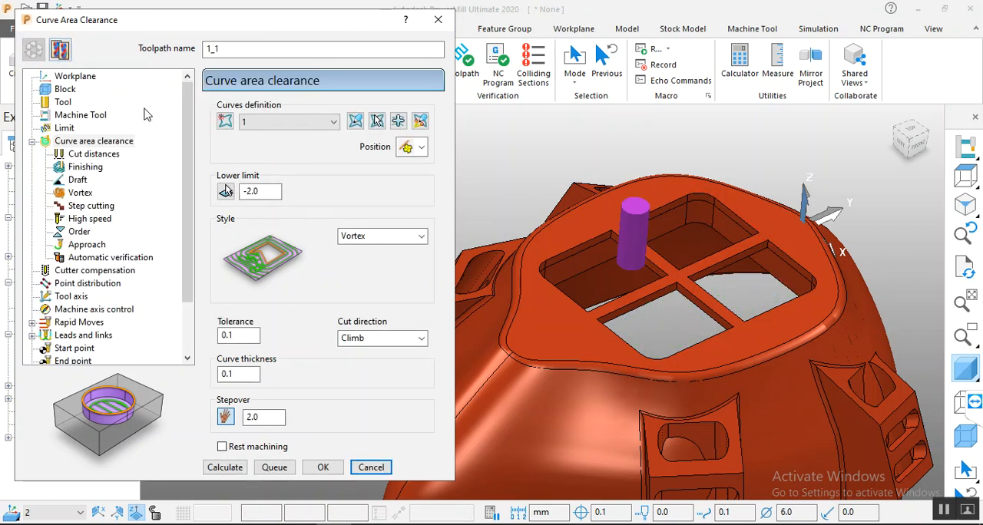
Step: Assign a new empty pattern as the curves definition of toolpath 1_1, confirming the machining sections reset
left_click(269, 123)
left_click(268, 123)
left_click(226, 121)
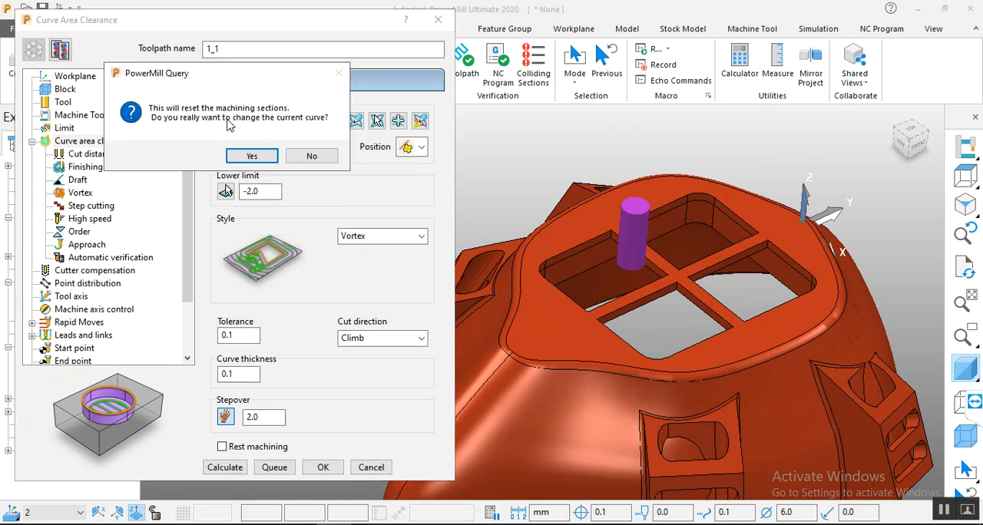
left_click(254, 158)
Step: Create a closed composite curve along the upper edges of the remaining unmachined grid opening and accept the curve edits
left_click(355, 121)
left_click(147, 76)
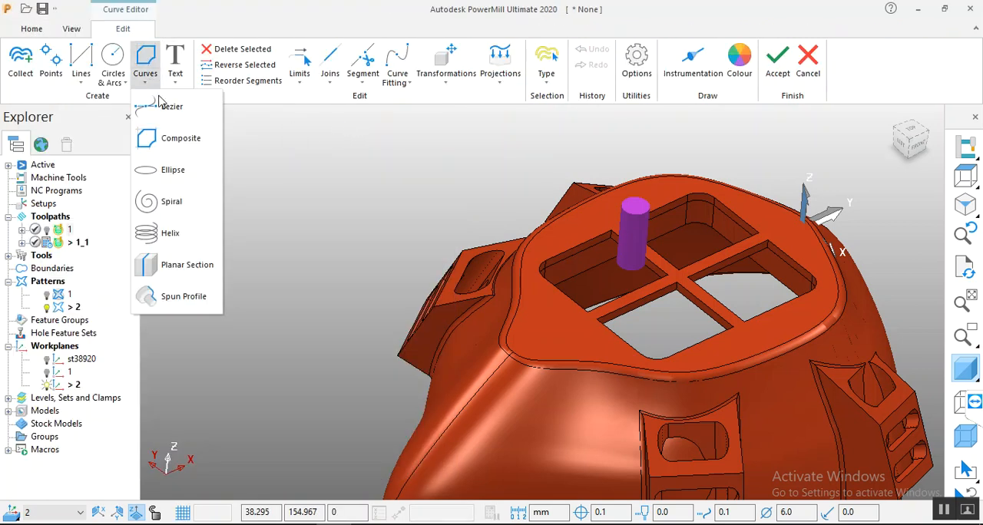
left_click(157, 137)
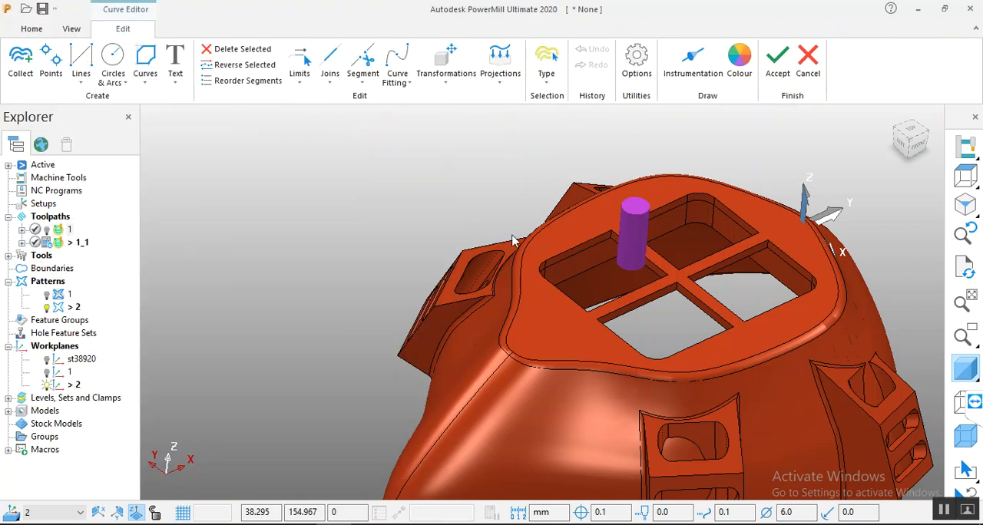
left_click(581, 248)
scroll(572, 258, "up", 3)
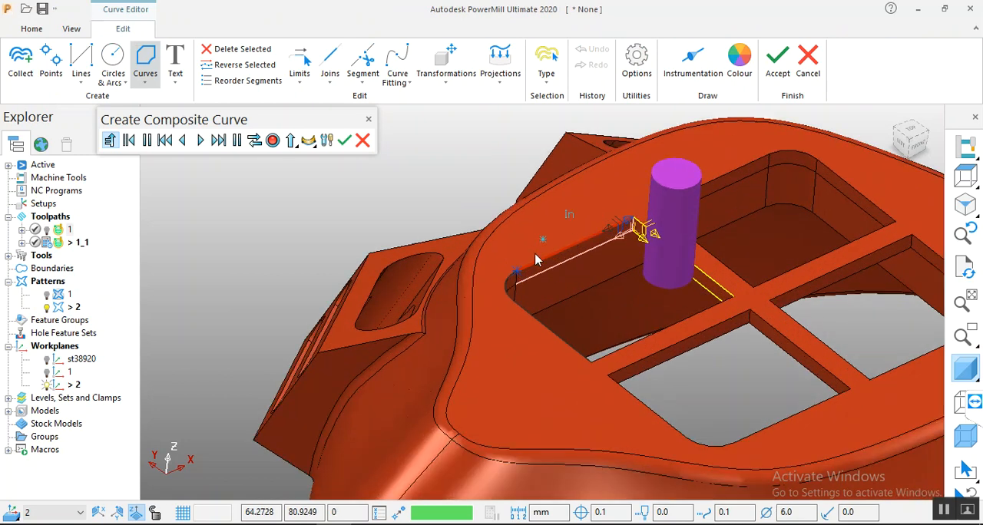
scroll(563, 266, "down", 2)
scroll(568, 230, "up", 6)
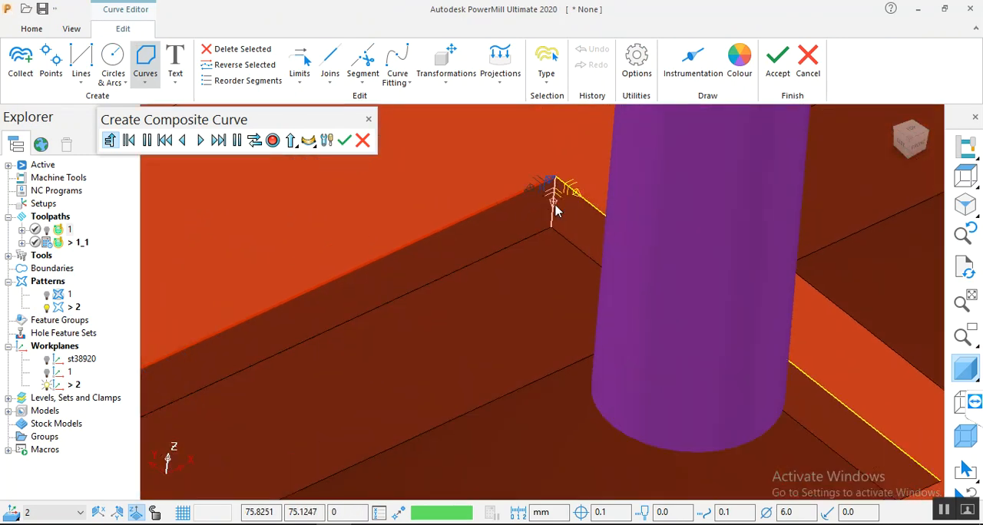
scroll(572, 169, "down", 3)
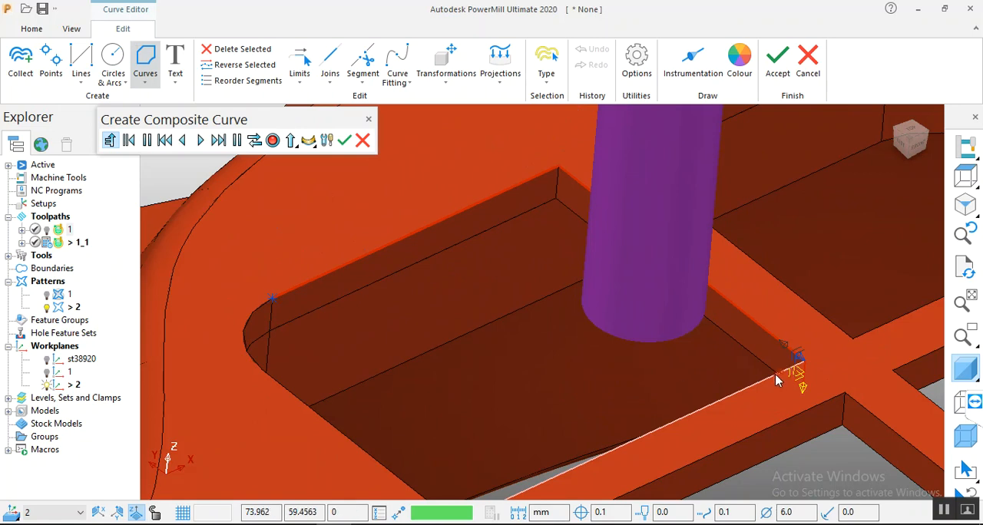
scroll(388, 307, "down", 3)
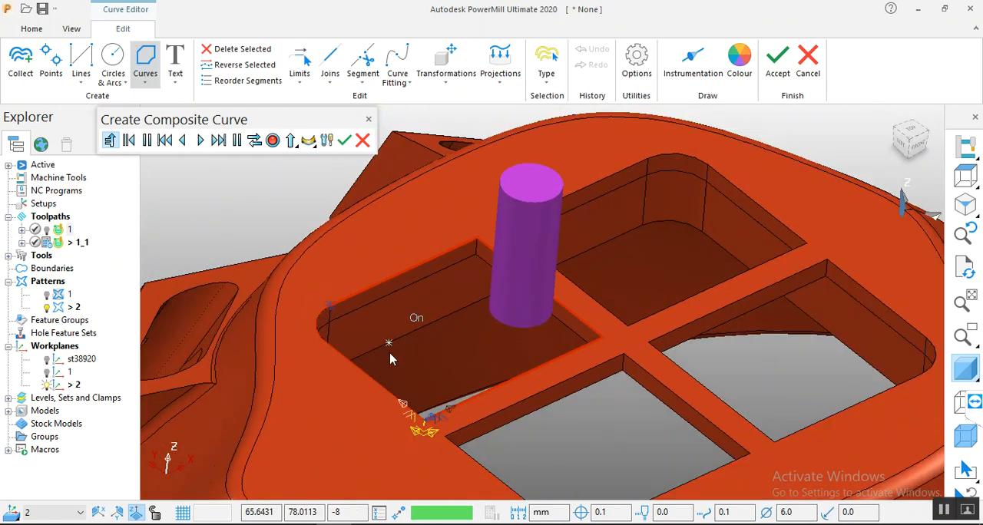
left_click(386, 382)
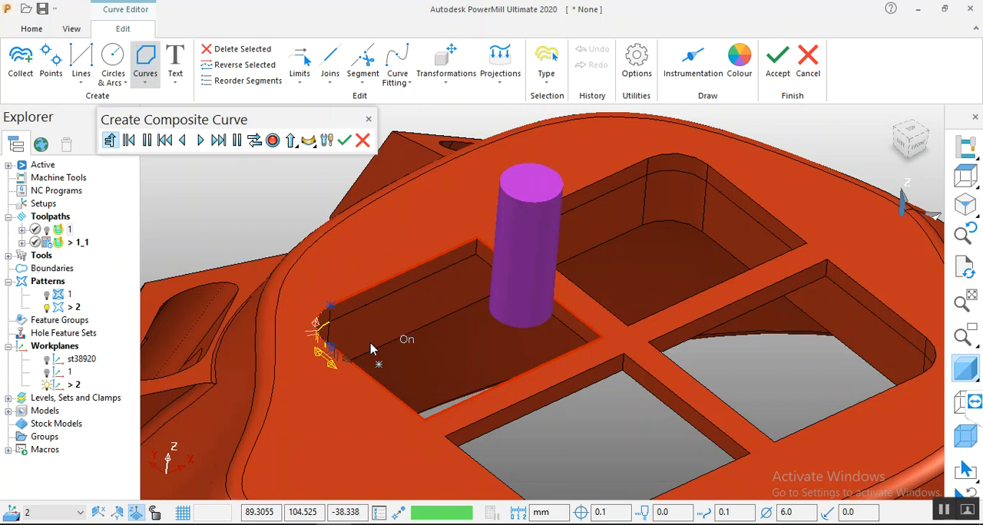
left_click(318, 332)
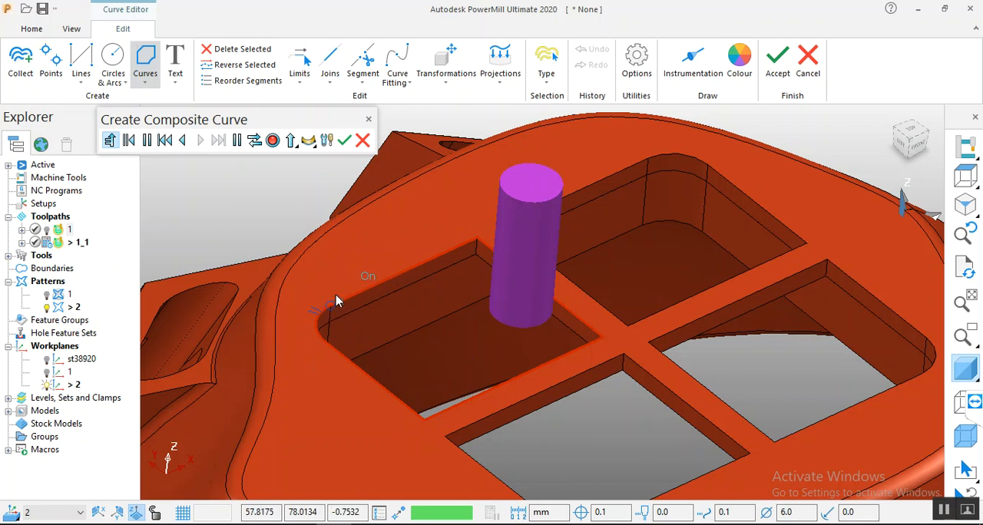
left_click(343, 140)
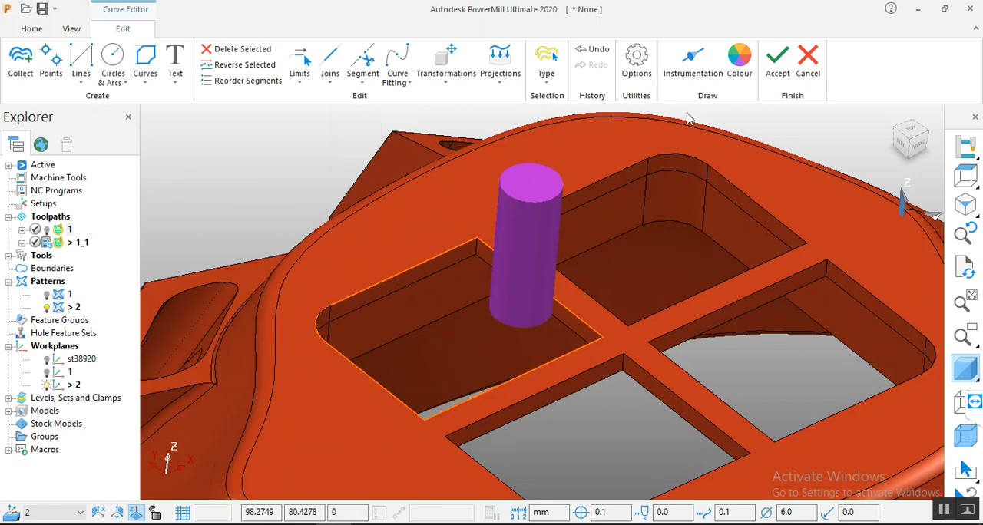
left_click(777, 61)
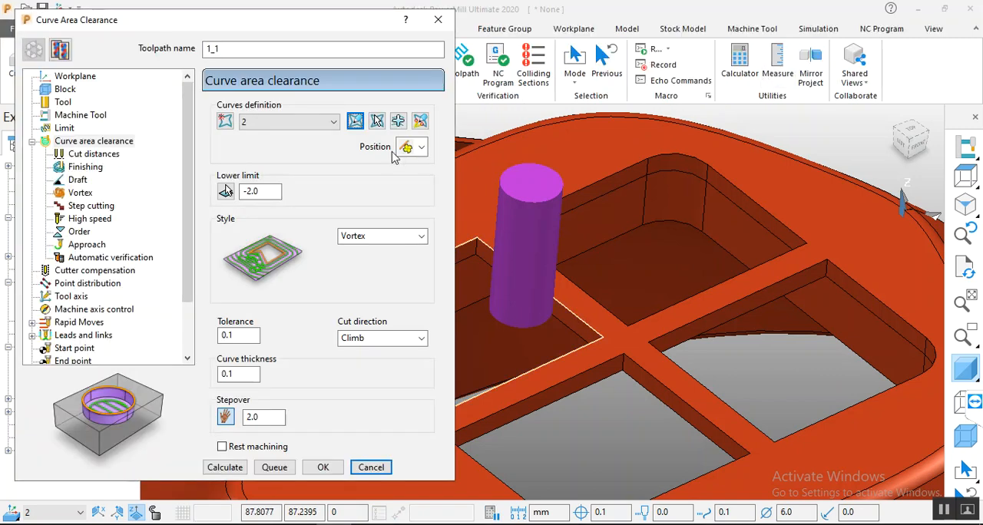
Step: Mark all machining sections on the new curve, reverse the machining side to the inside of the opening and accept
left_click(420, 121)
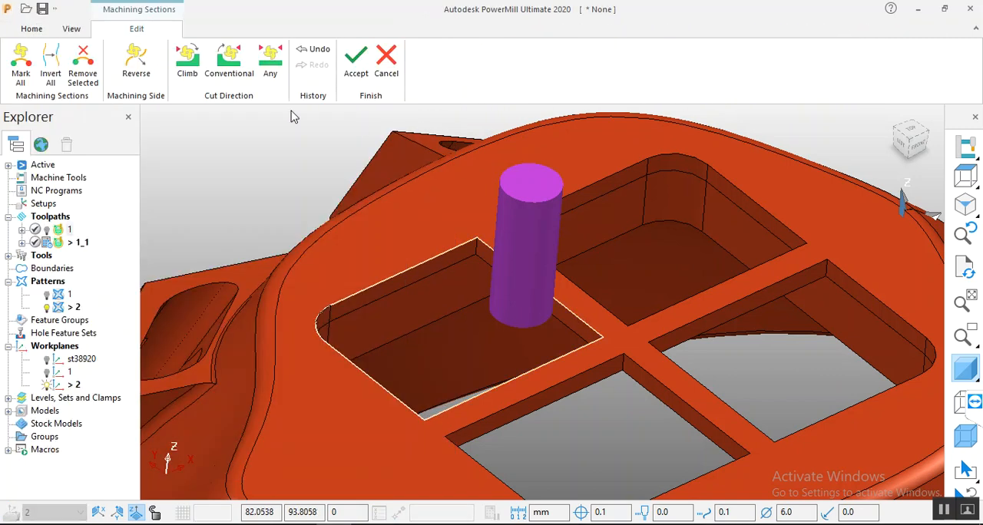
left_click(14, 71)
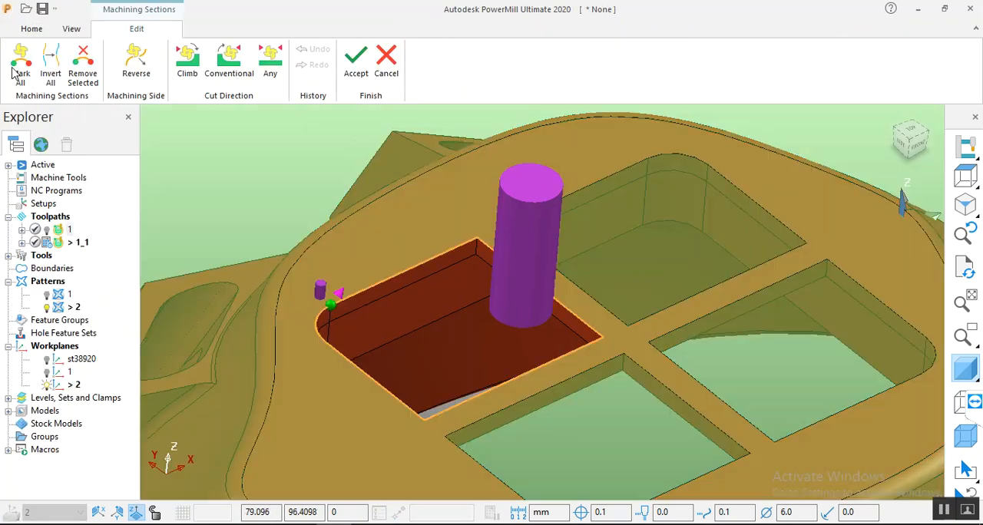
left_click(321, 294)
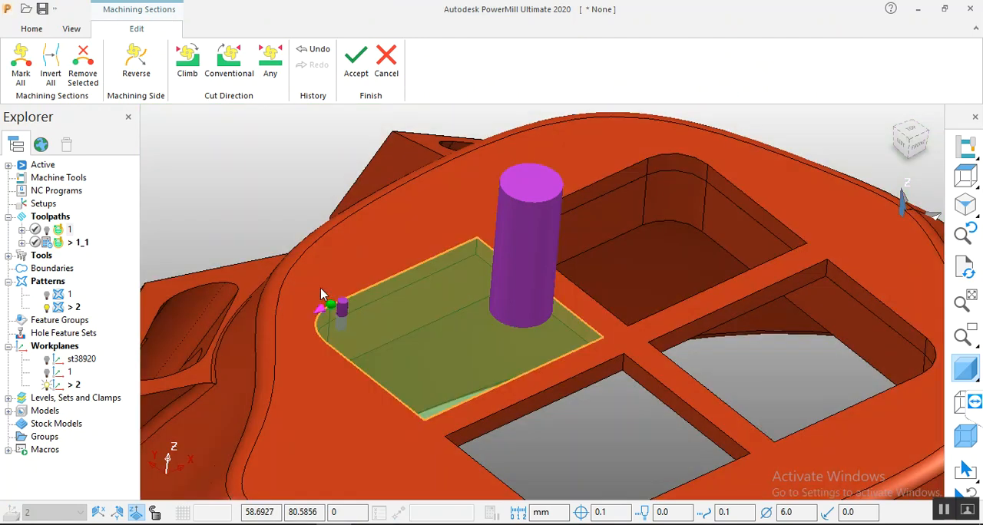
scroll(498, 234, "down", 2)
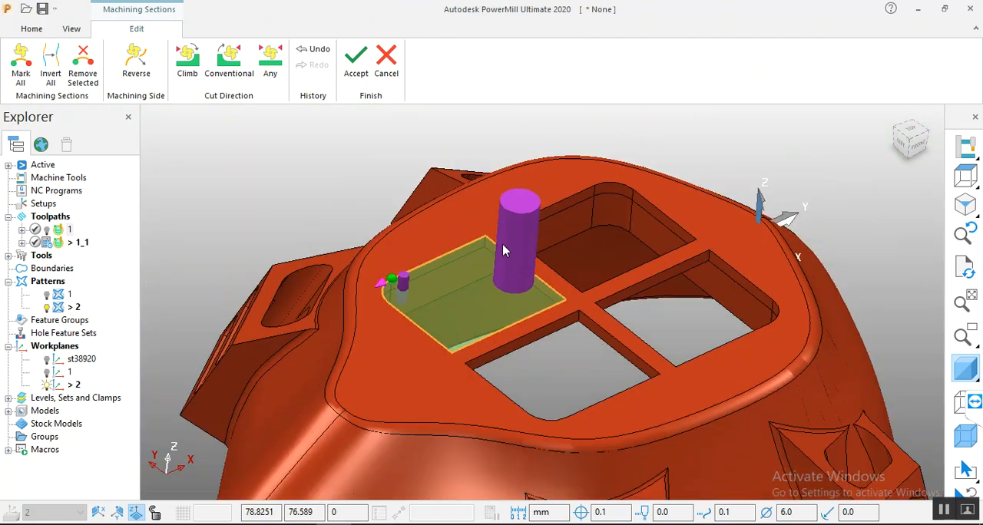
left_click(357, 64)
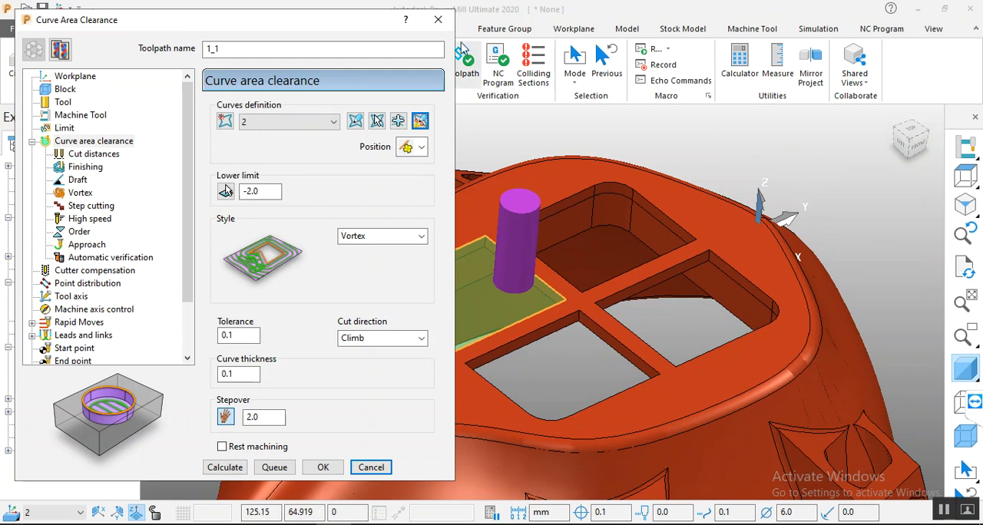
Step: Calculate the Vortex curve area clearance toolpath 1_1 for the remaining grid opening and close its settings
left_click(225, 470)
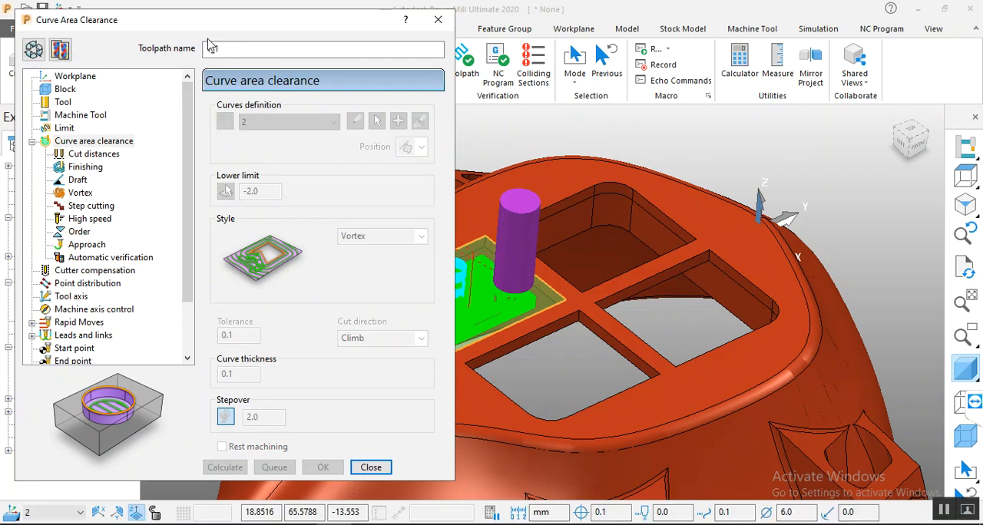
left_click(371, 468)
scroll(754, 223, "down", 5)
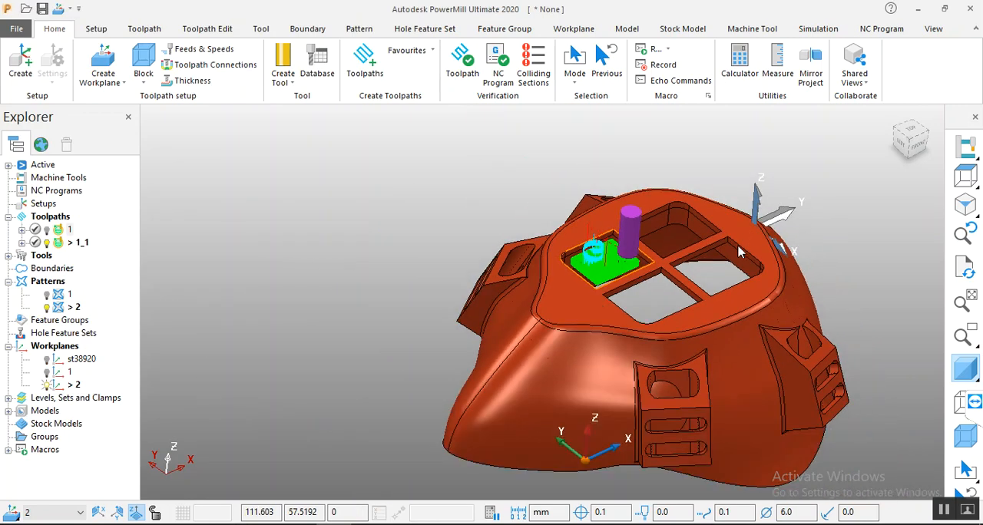
scroll(748, 290, "up", 2)
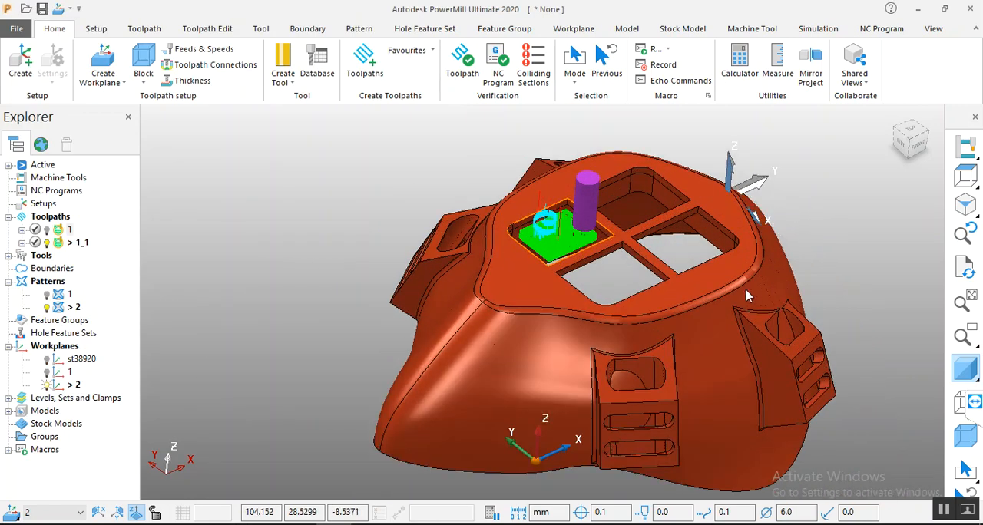
Step: Display and activate toolpath 1, and show toolpath 1_1 together with it
left_click(46, 230)
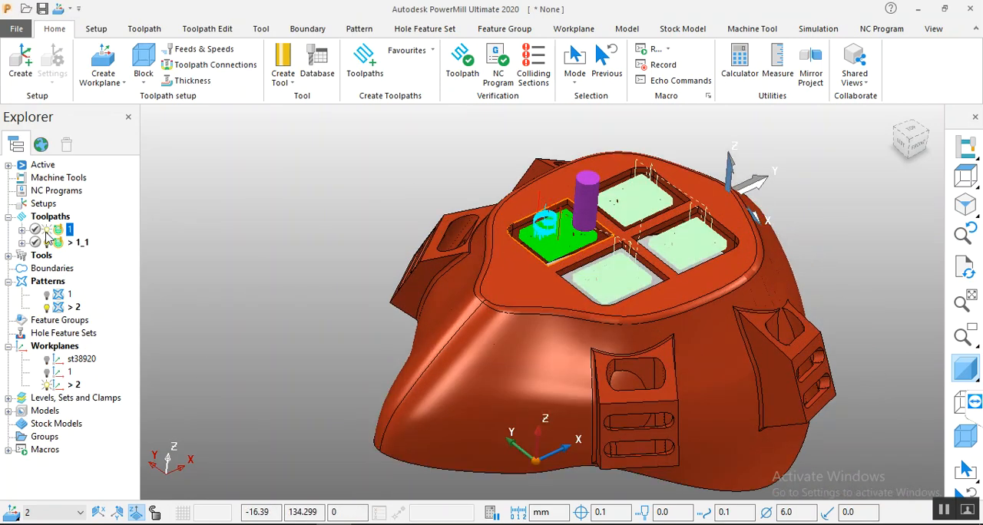
right_click(66, 232)
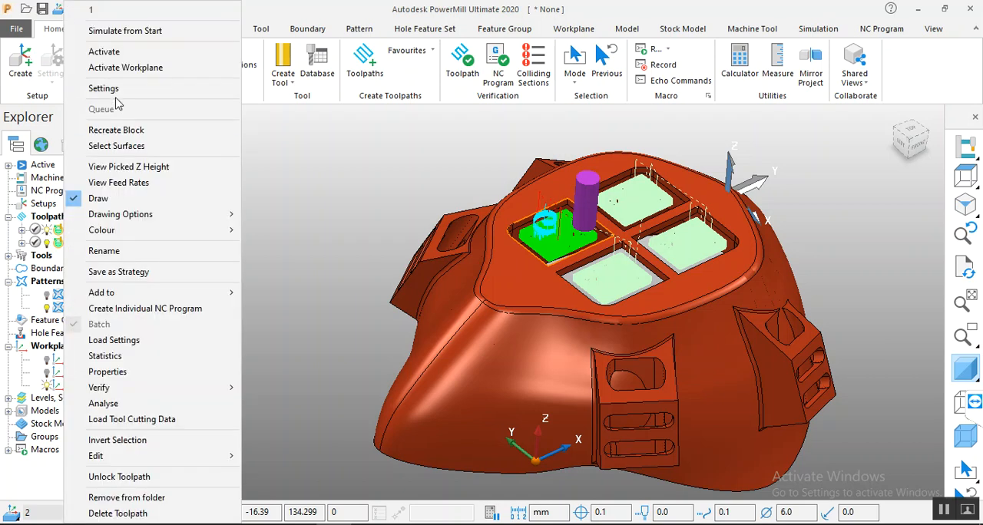
left_click(123, 55)
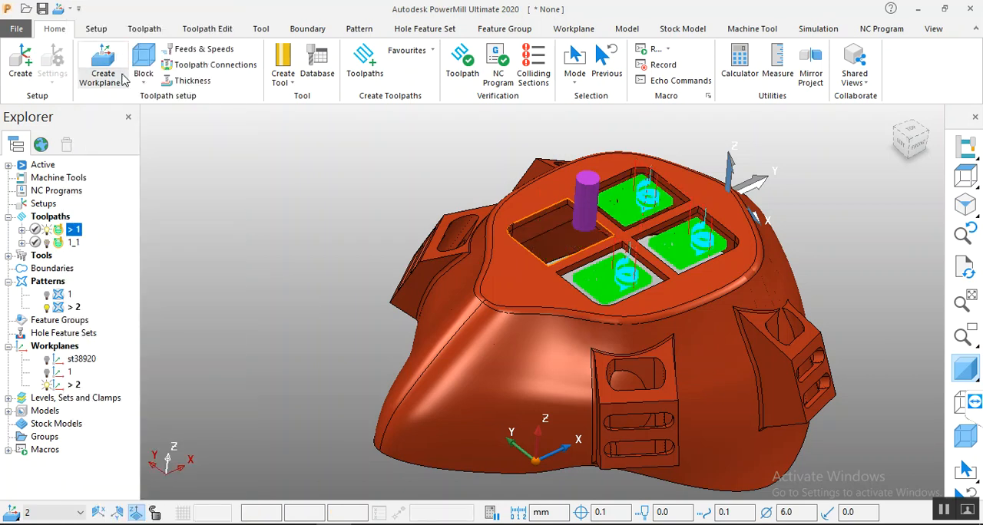
left_click(48, 244)
left_click(47, 243)
left_click(48, 243)
Step: Examine the displayed toolpaths 1 and 1_1 across the mask's four grid openings from several angles
middle_click_drag(511, 335, 453, 319)
scroll(452, 313, "up", 2)
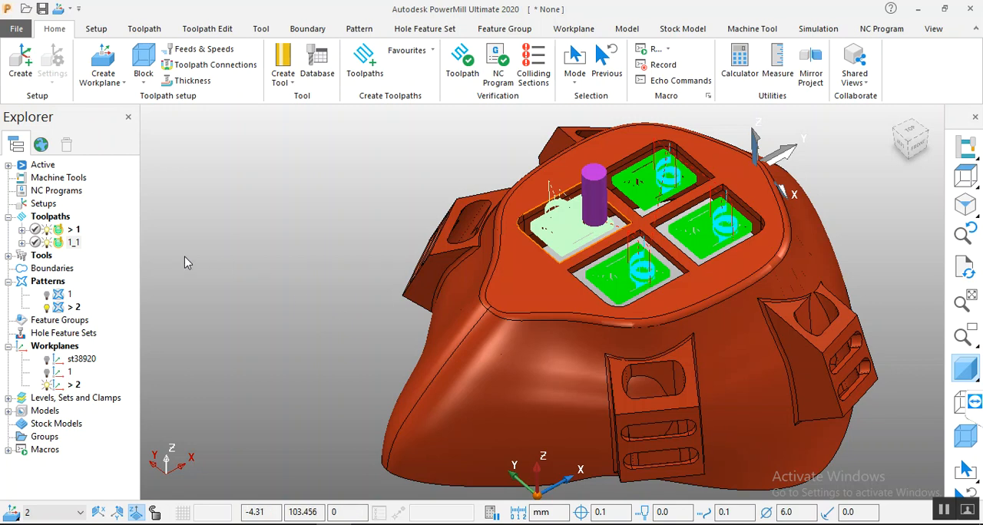
scroll(200, 261, "down", 3)
scroll(359, 292, "up", 2)
scroll(737, 280, "up", 2)
scroll(741, 315, "down", 1)
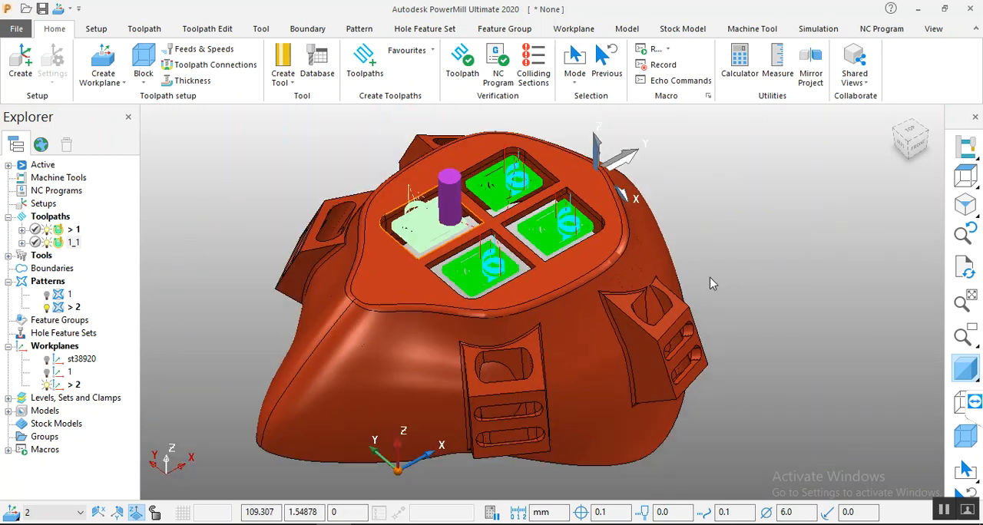
scroll(826, 307, "up", 2)
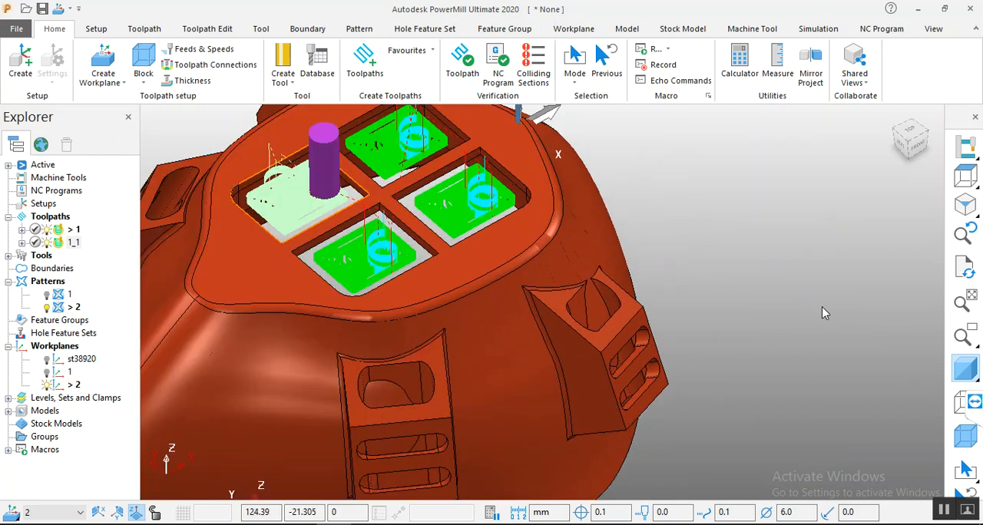
scroll(822, 308, "down", 2)
middle_click_drag(718, 207, 719, 200)
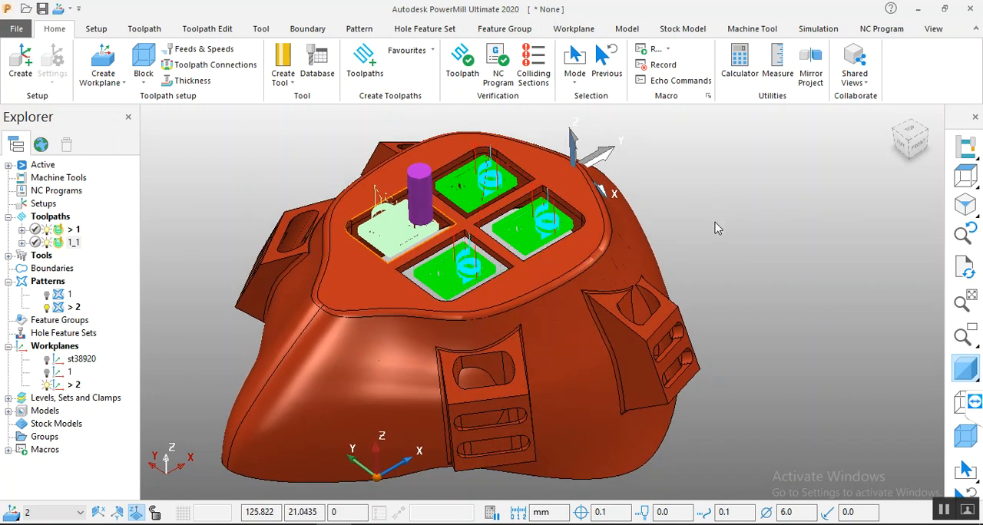
scroll(873, 476, "up", 2)
scroll(731, 365, "down", 2)
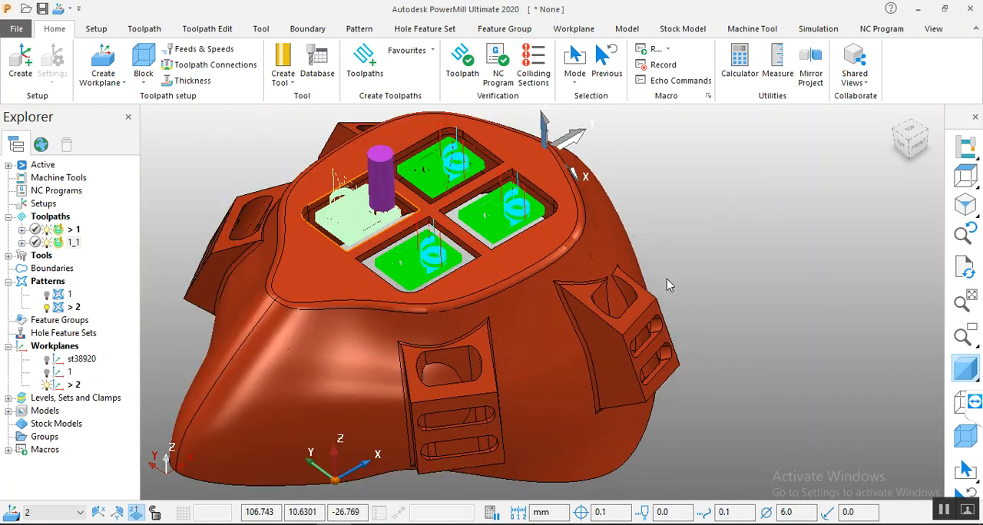
middle_click_drag(673, 177, 670, 181)
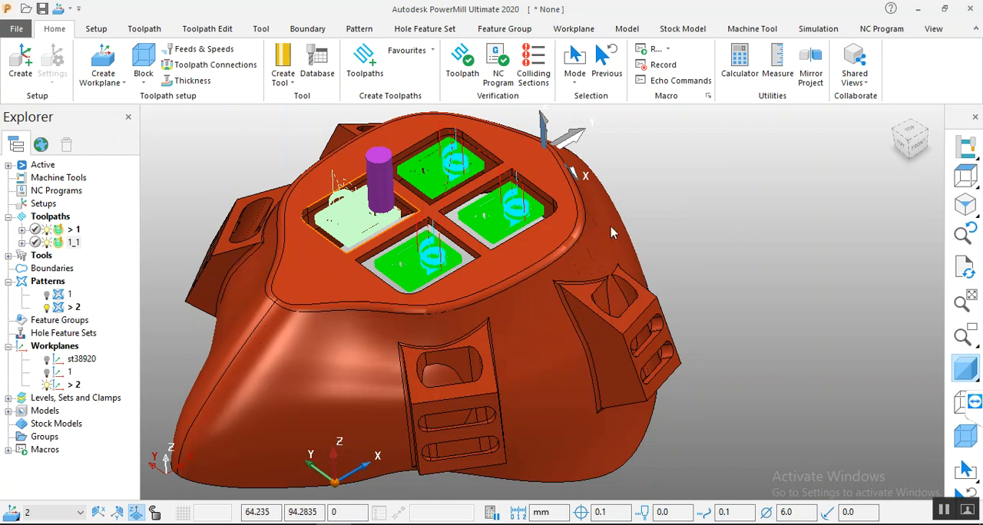
middle_click_drag(713, 239, 707, 239)
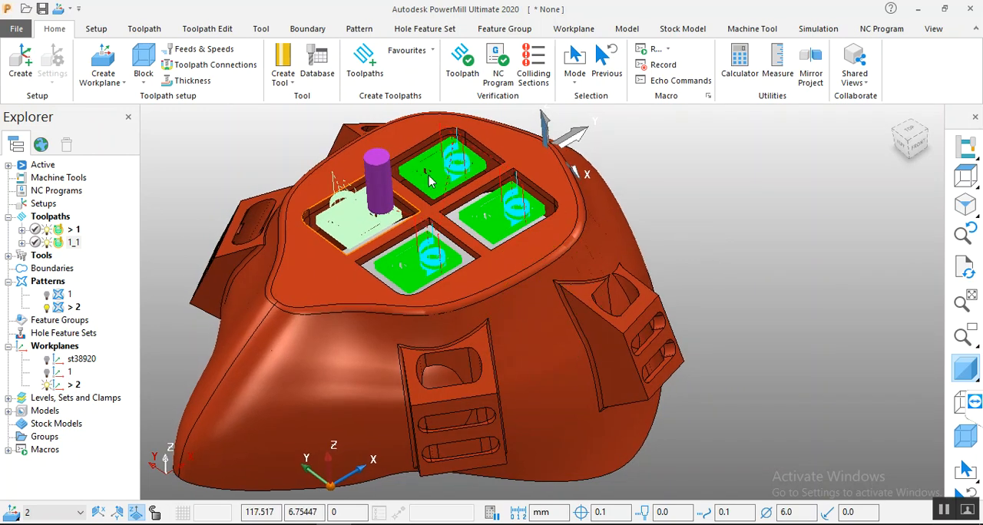
left_click(443, 311)
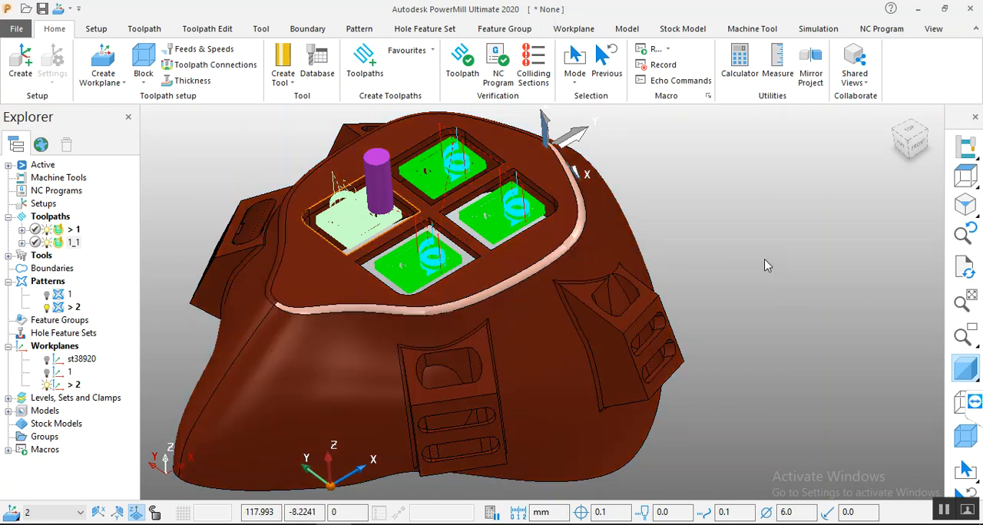
left_click(734, 292)
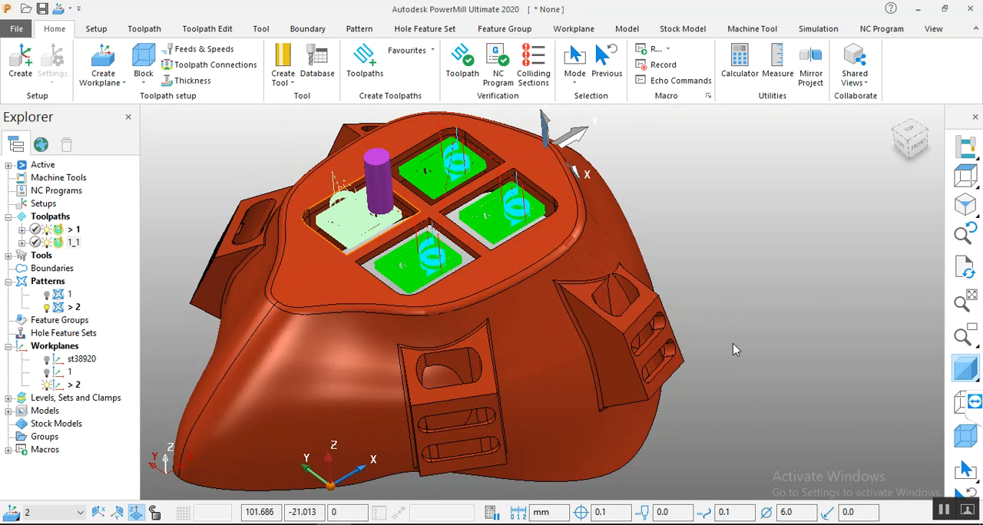
middle_click_drag(731, 366, 710, 357)
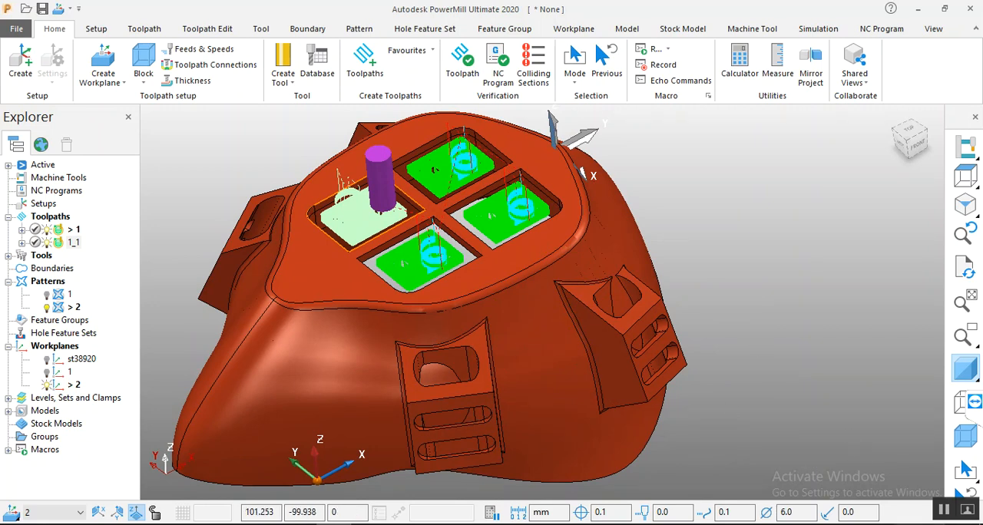
middle_click_drag(754, 263, 758, 255)
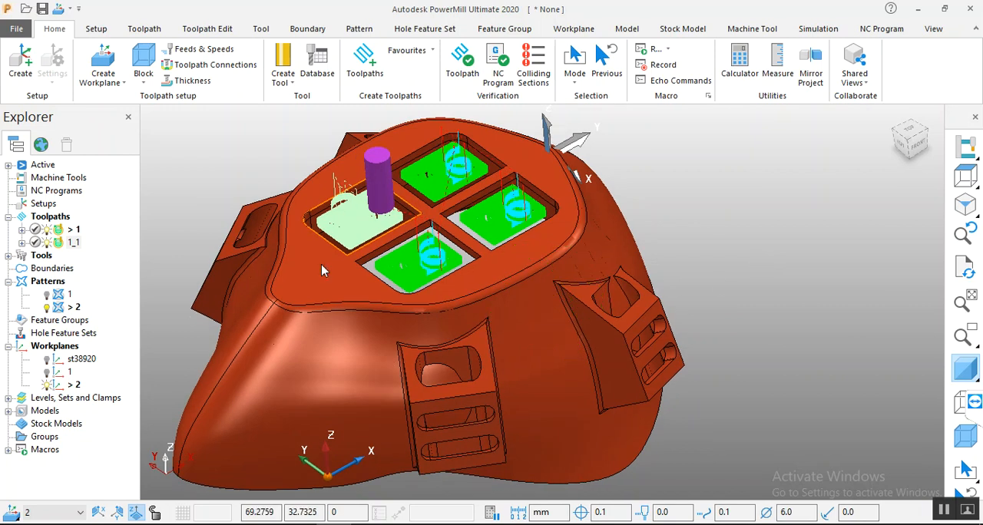
left_click_drag(140, 292, 115, 284)
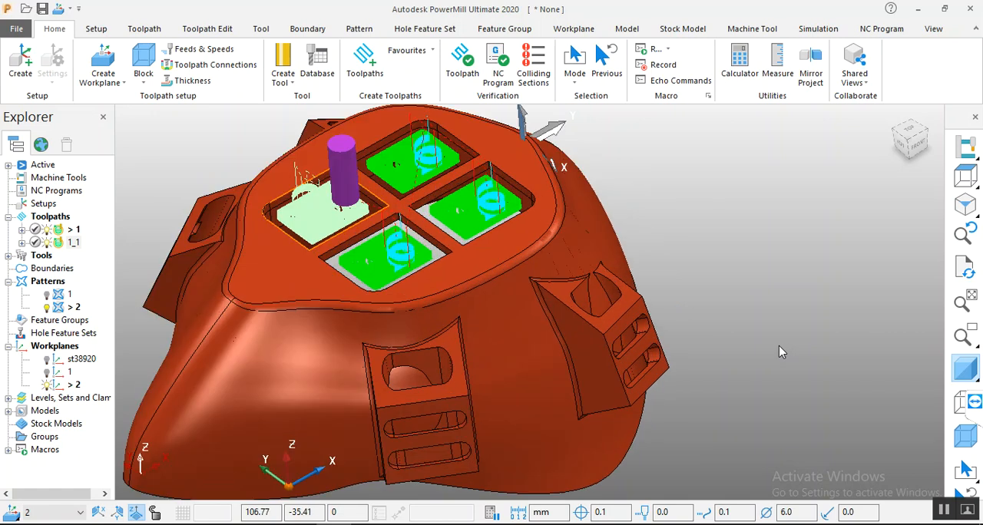
scroll(782, 360, "down", 1)
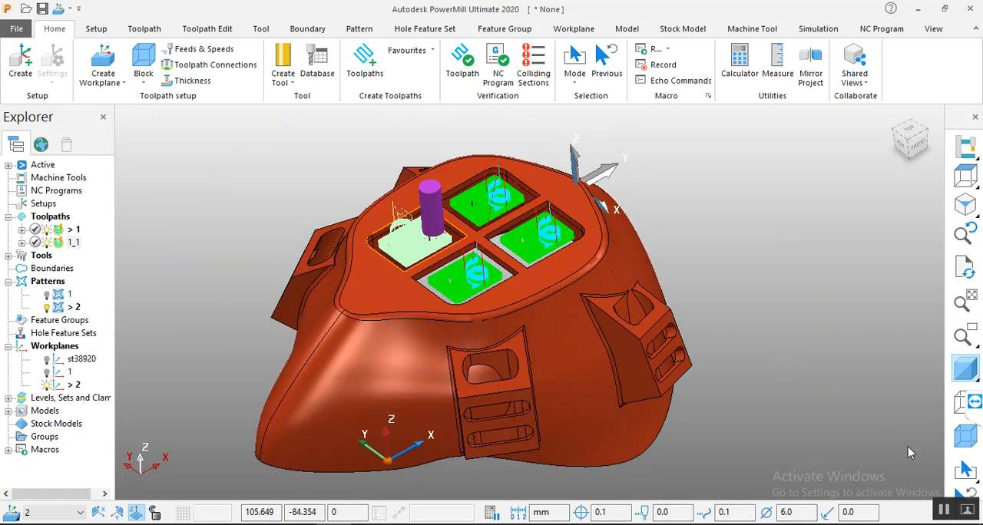